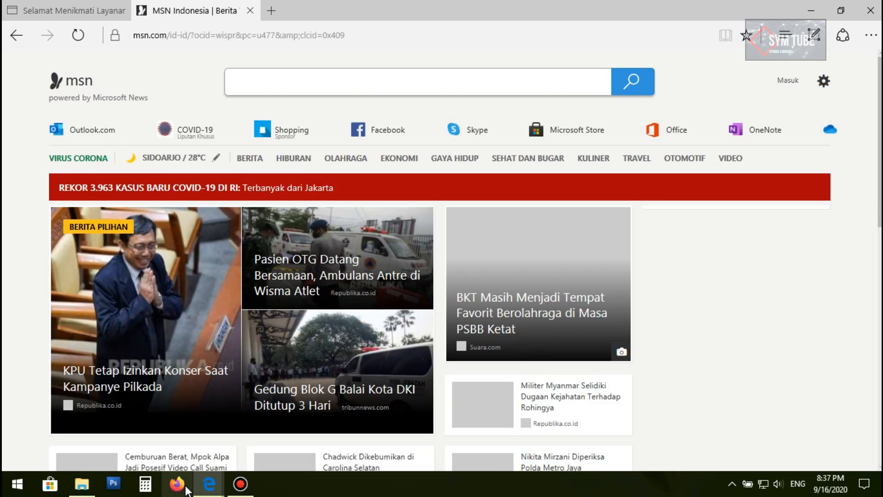
Open Firefox and go to google.com from the address bar
{"action": "left_click", "coordinate": [177, 484]}
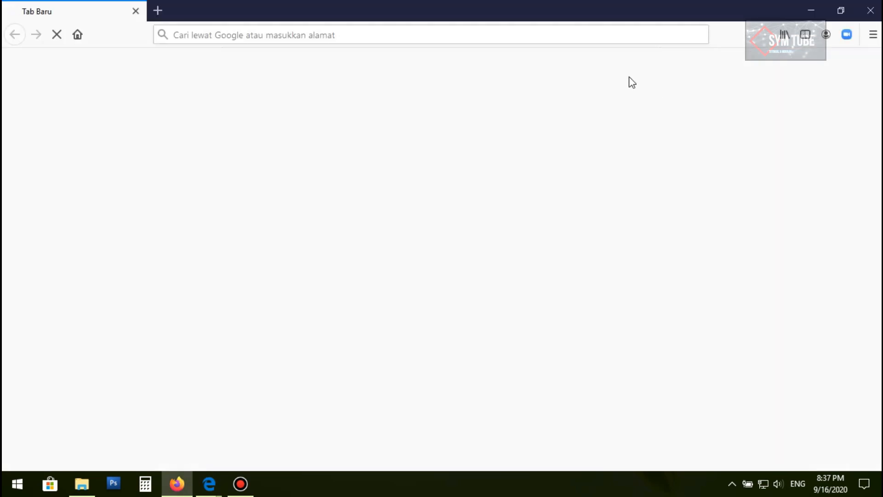
{"action": "left_click", "coordinate": [546, 266]}
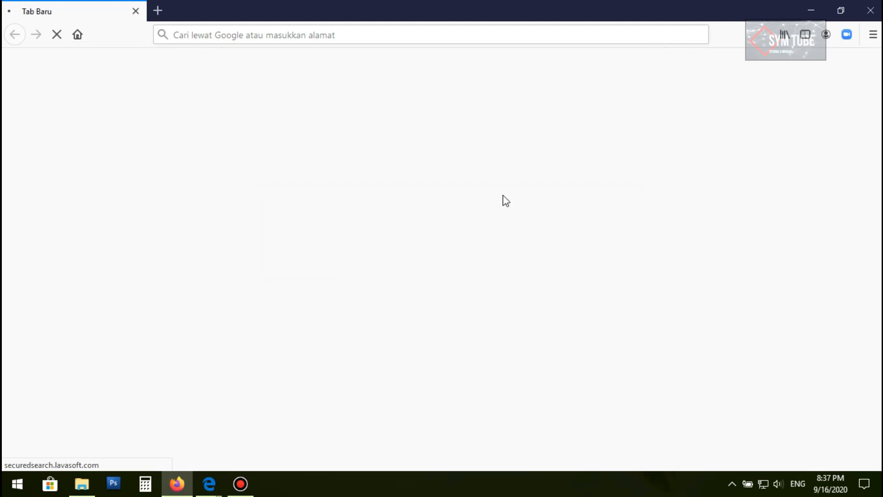
{"action": "left_click", "coordinate": [344, 34]}
{"action": "type", "text": "google.com/"}
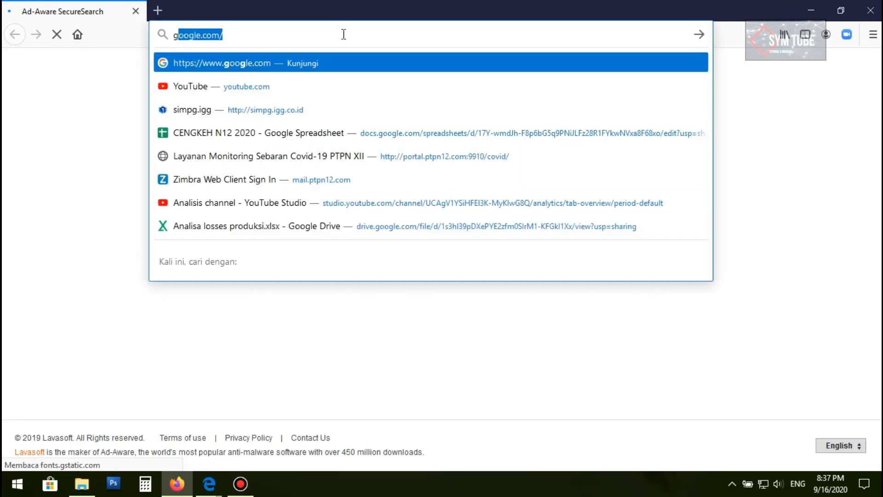
{"action": "key", "text": "Return"}
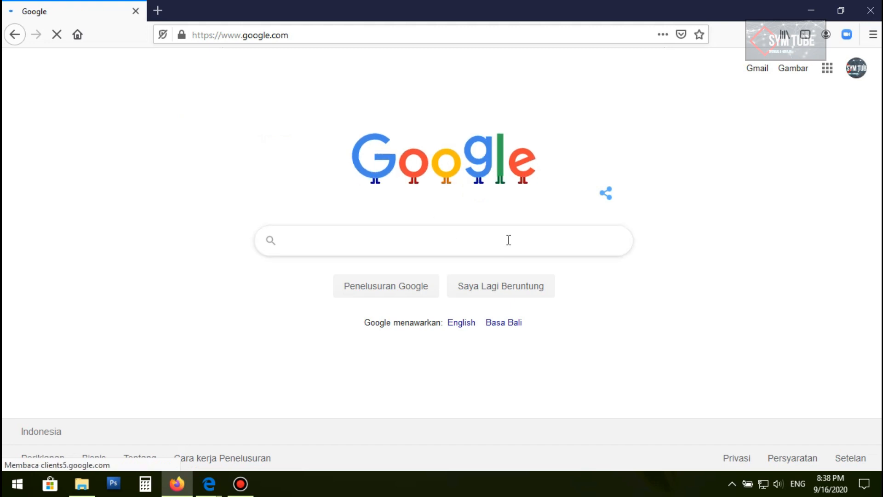
Run a continuous ping to google.com with ping google.com -t, then close the ping window
{"action": "key", "text": "super+r"}
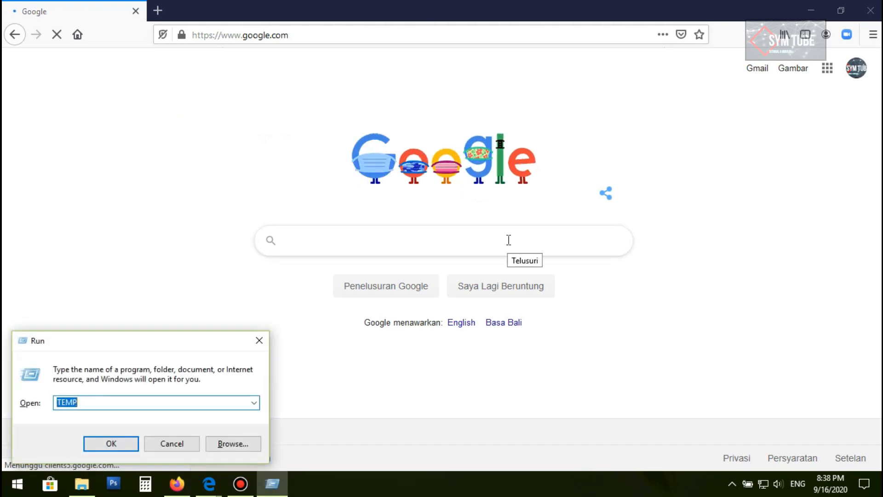
{"action": "key", "text": "Down"}
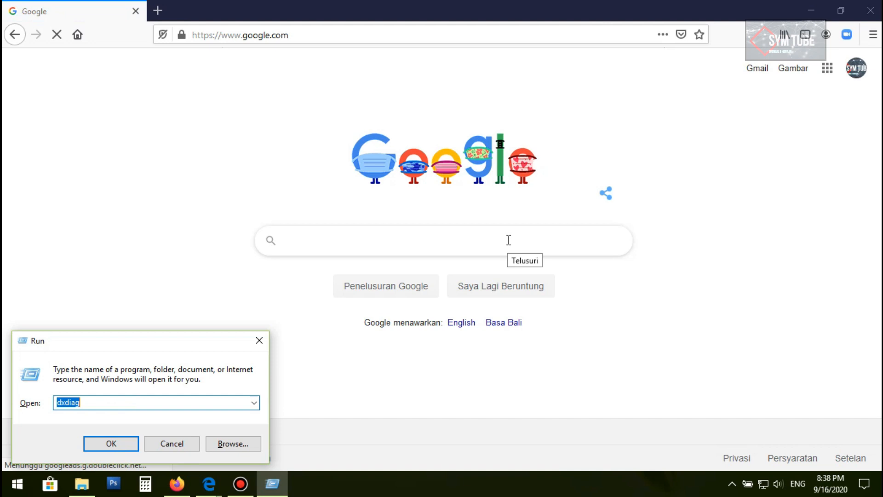
{"action": "key", "text": "Down"}
{"action": "key", "text": "Down"}
{"action": "key", "text": "Down"}
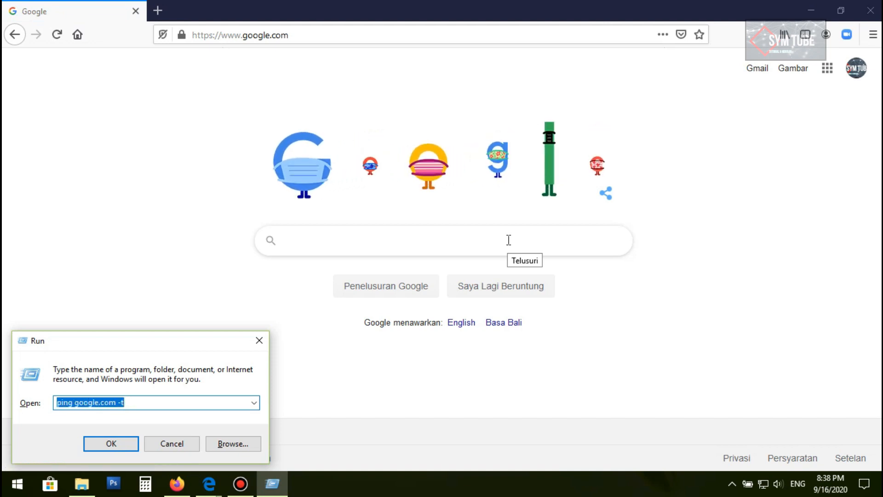
{"action": "key", "text": "Return"}
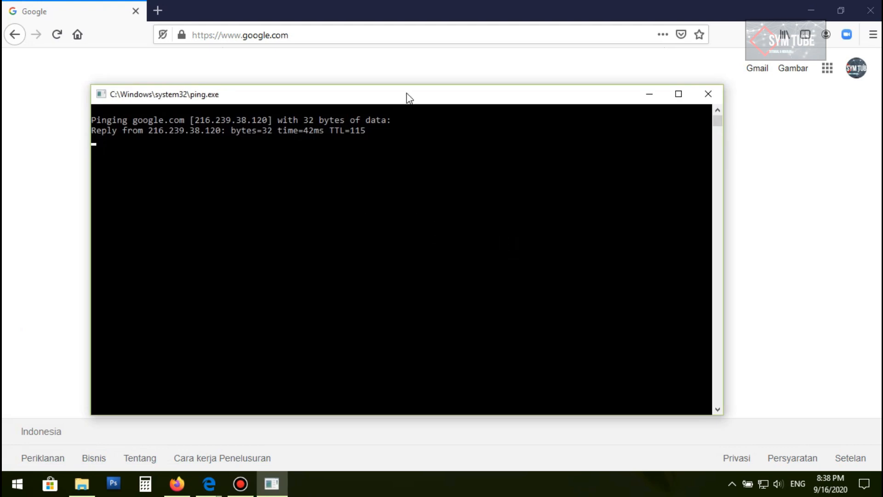
{"action": "left_click_drag", "start_coordinate": [397, 100], "coordinate": [438, 71]}
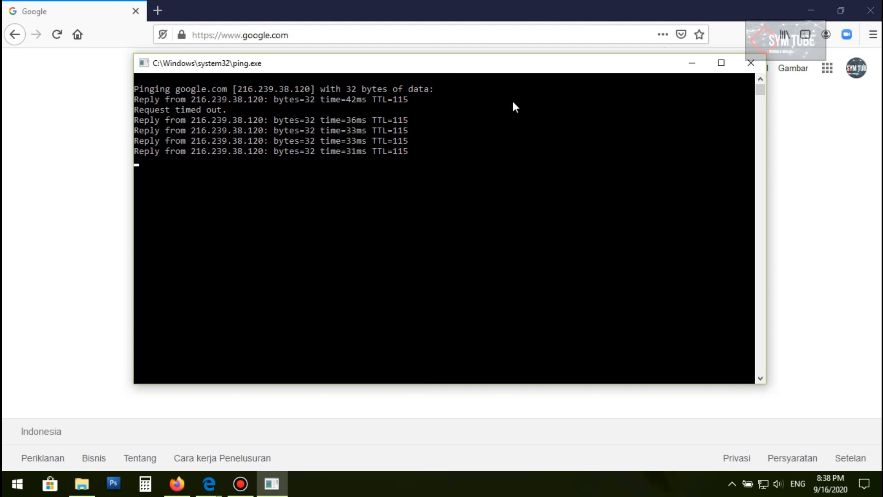
{"action": "left_click", "coordinate": [750, 63]}
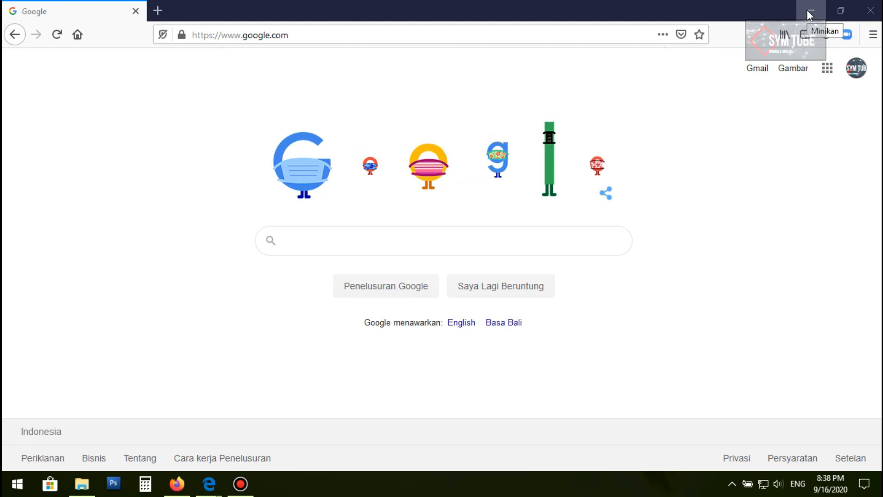
{"action": "left_click", "coordinate": [808, 13]}
{"action": "left_click", "coordinate": [802, 10]}
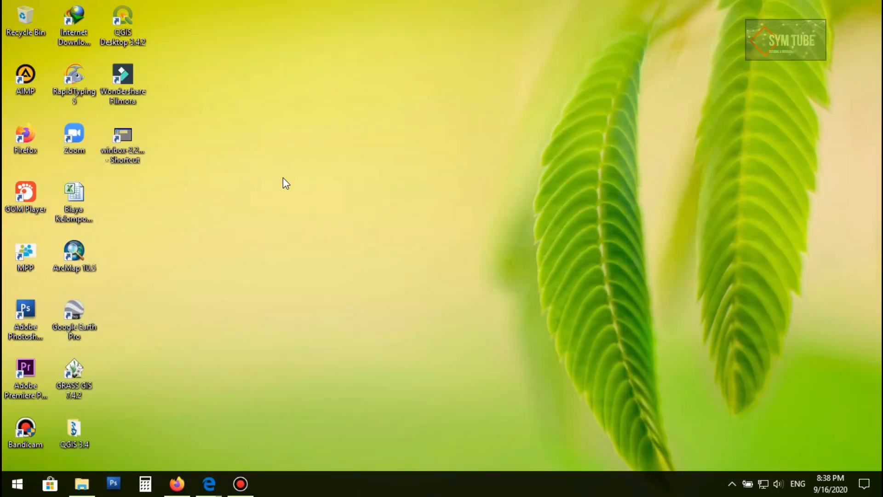
{"action": "left_click", "coordinate": [181, 478]}
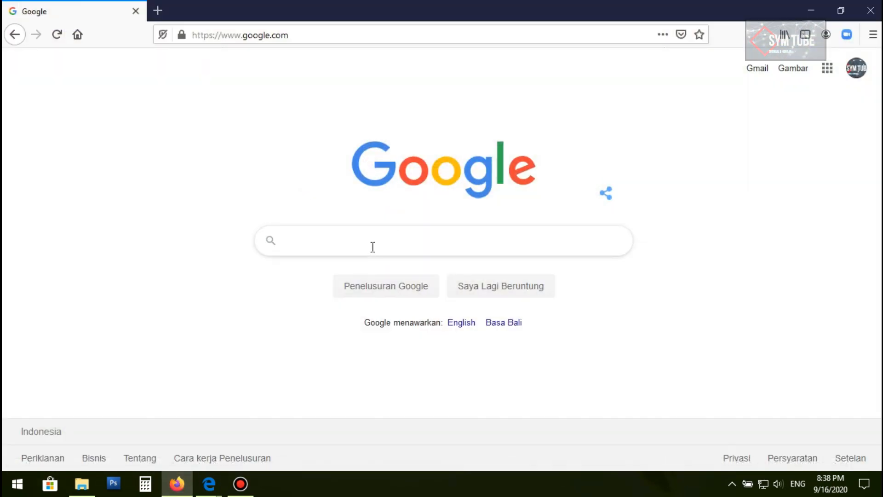
Search Google Images for mikrotik router
{"action": "left_click", "coordinate": [372, 246]}
{"action": "type", "text": "miro"}
{"action": "key", "text": "BackSpace"}
{"action": "key", "text": "BackSpace"}
{"action": "key", "text": "BackSpace"}
{"action": "key", "text": "BackSpace"}
{"action": "type", "text": "mikroti"}
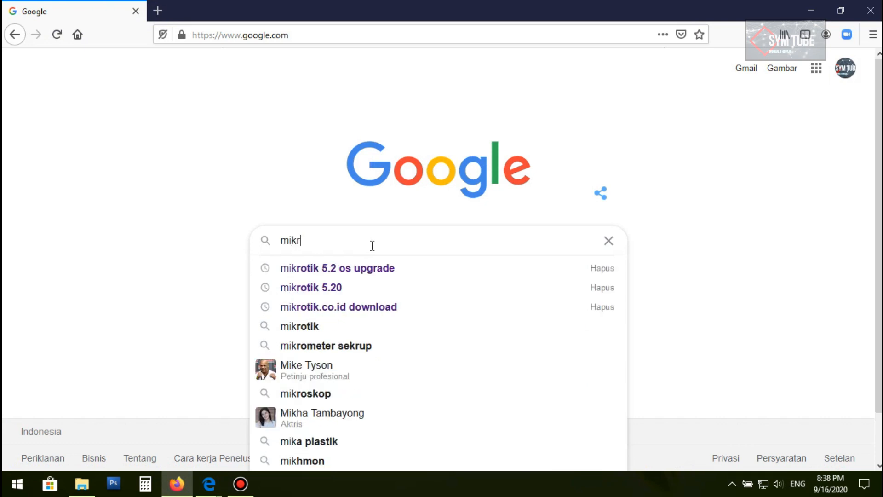
{"action": "key", "text": "BackSpace"}
{"action": "key", "text": "BackSpace"}
{"action": "key", "text": "BackSpace"}
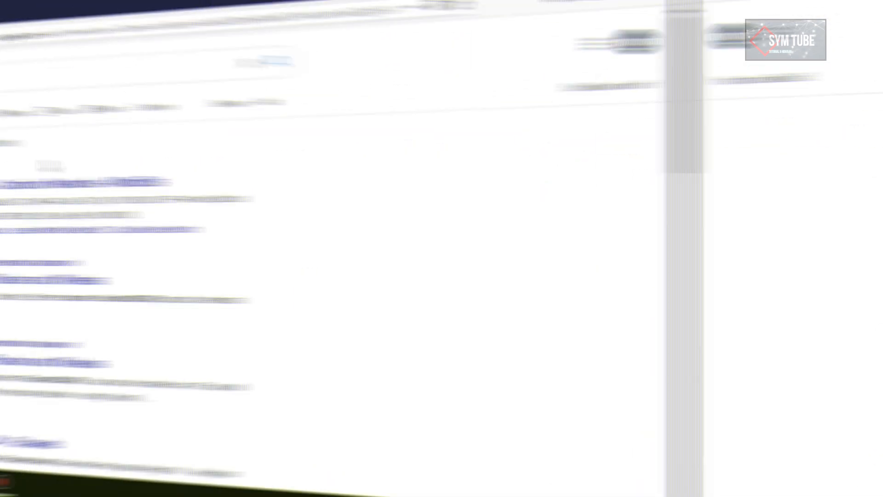
{"action": "left_click", "coordinate": [204, 118]}
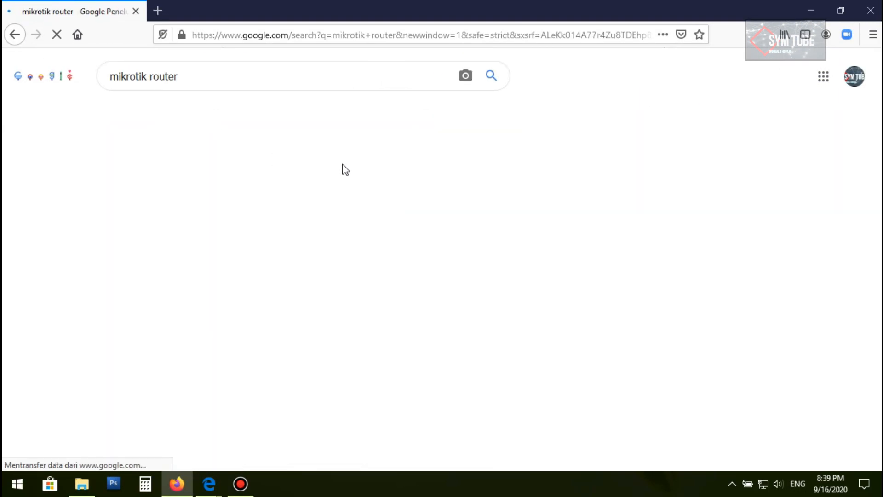
Browse through the mikrotik router image results
{"action": "scroll", "coordinate": [284, 255], "scroll_direction": "down", "scroll_amount": 2}
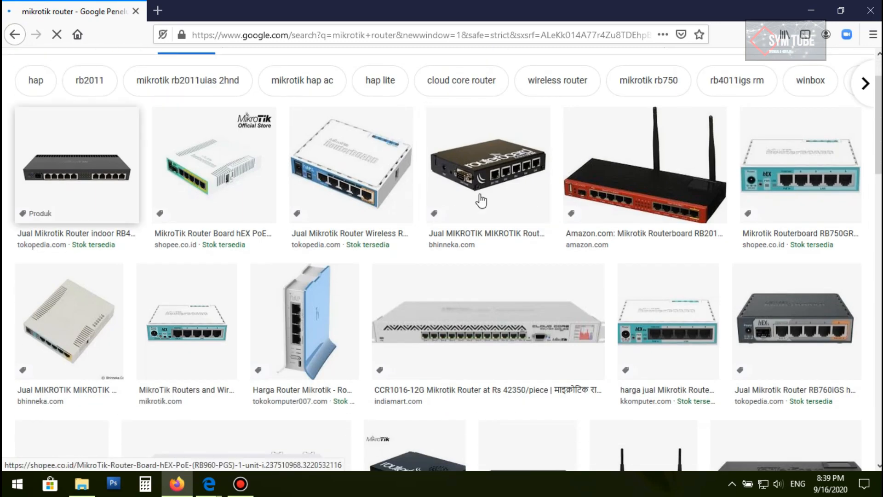
{"action": "scroll", "coordinate": [781, 193], "scroll_direction": "down", "scroll_amount": 3}
{"action": "scroll", "coordinate": [706, 244], "scroll_direction": "down", "scroll_amount": 4}
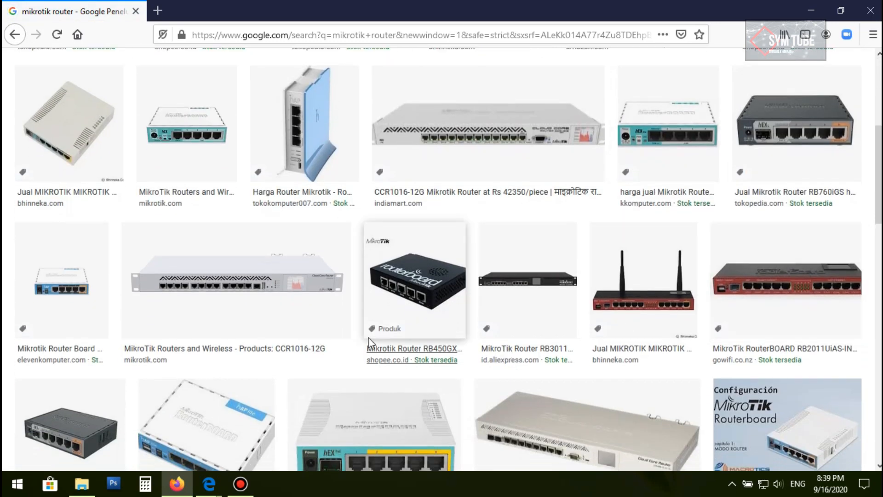
{"action": "scroll", "coordinate": [311, 323], "scroll_direction": "down", "scroll_amount": 3}
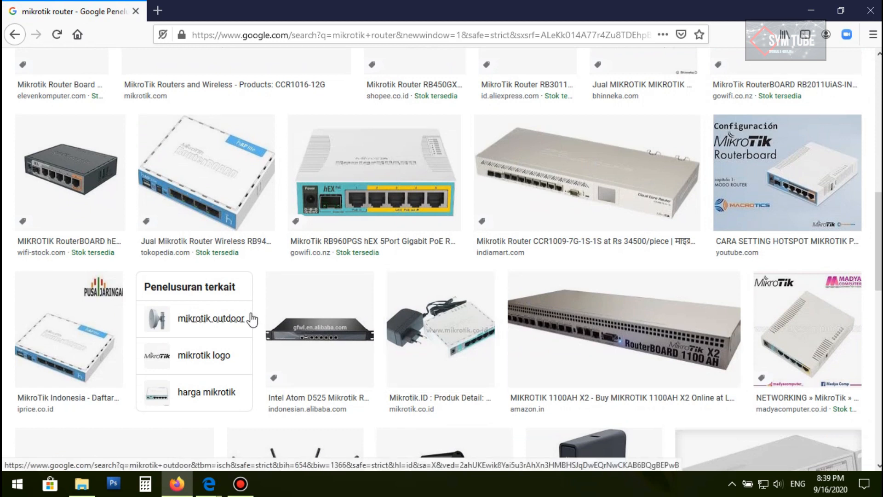
{"action": "scroll", "coordinate": [713, 244], "scroll_direction": "down", "scroll_amount": 1}
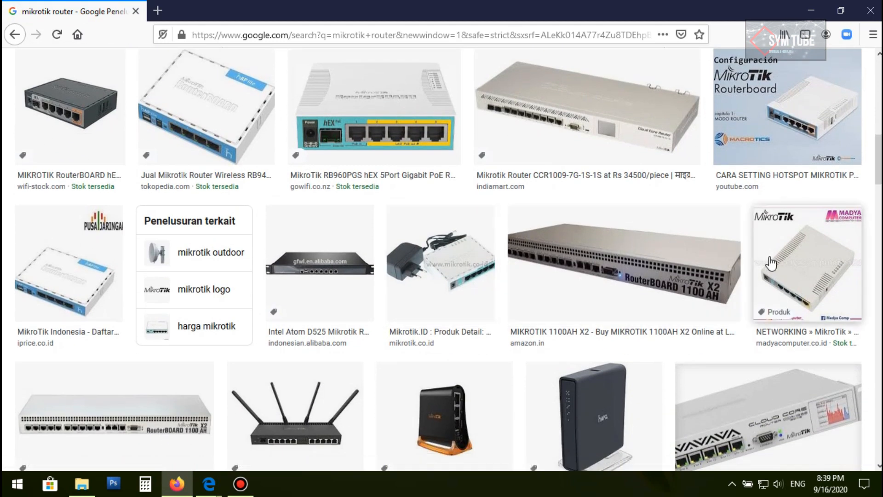
{"action": "scroll", "coordinate": [351, 276], "scroll_direction": "down", "scroll_amount": 4}
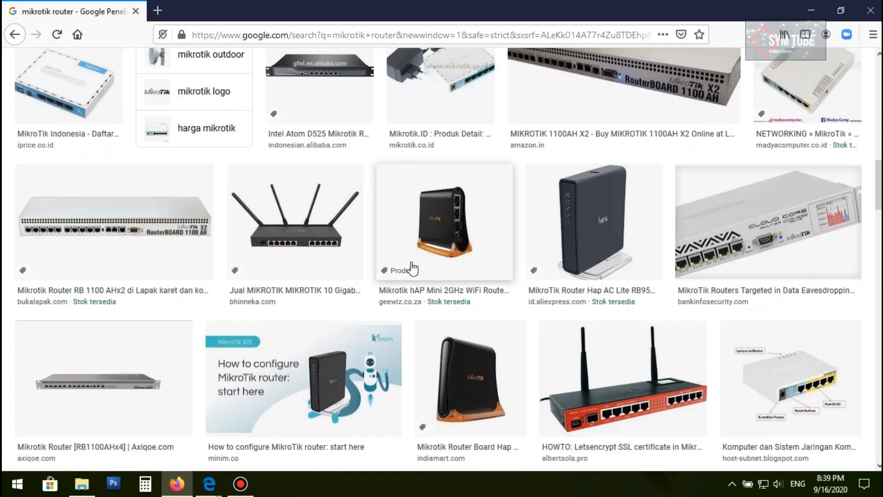
{"action": "scroll", "coordinate": [529, 253], "scroll_direction": "down", "scroll_amount": 4}
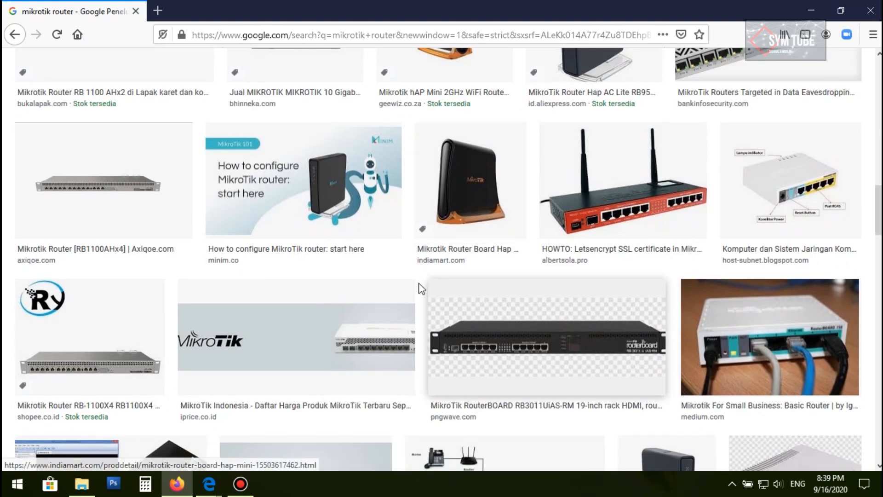
{"action": "scroll", "coordinate": [536, 326], "scroll_direction": "up", "scroll_amount": 1}
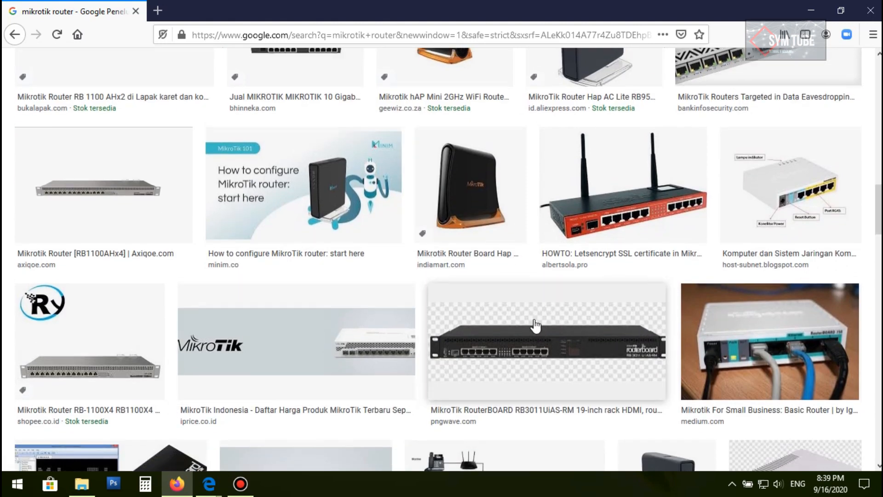
{"action": "scroll", "coordinate": [536, 326], "scroll_direction": "up", "scroll_amount": 8}
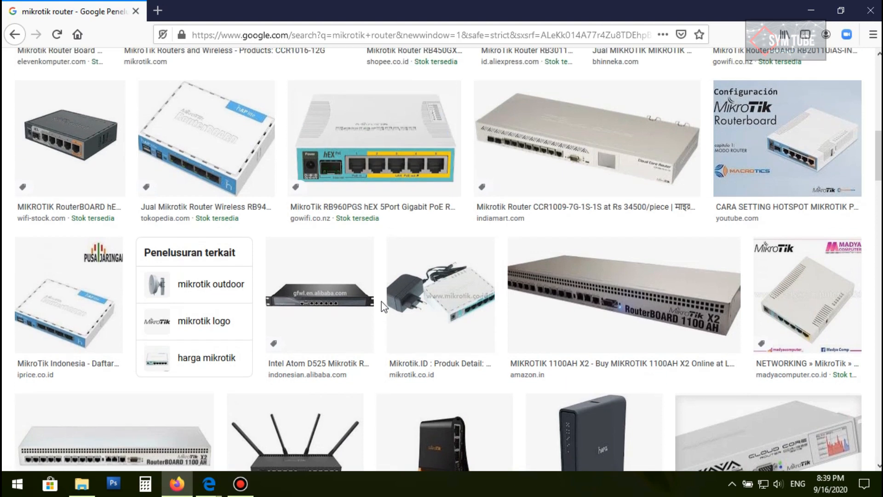
{"action": "scroll", "coordinate": [403, 255], "scroll_direction": "up", "scroll_amount": 2}
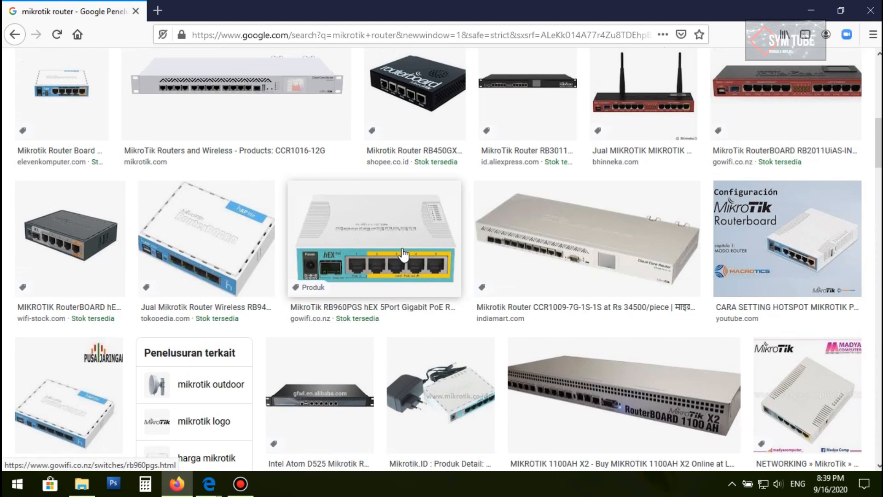
{"action": "scroll", "coordinate": [404, 254], "scroll_direction": "up", "scroll_amount": 5}
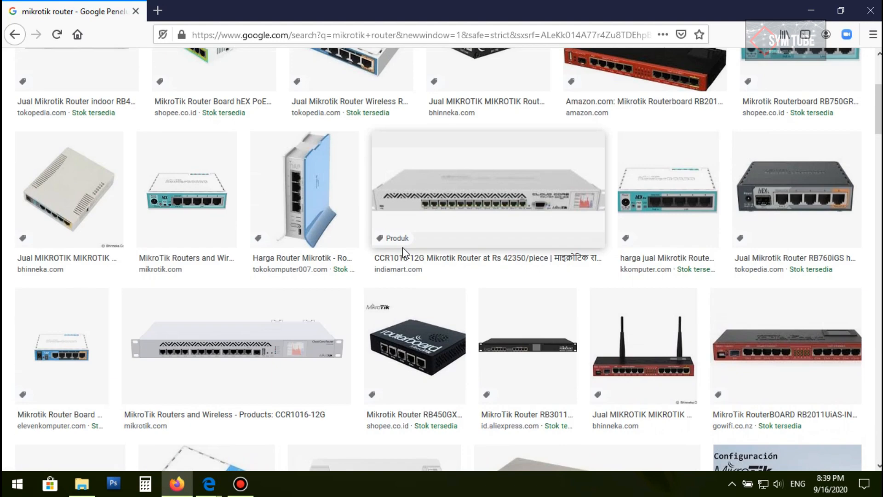
{"action": "scroll", "coordinate": [404, 254], "scroll_direction": "up", "scroll_amount": 3}
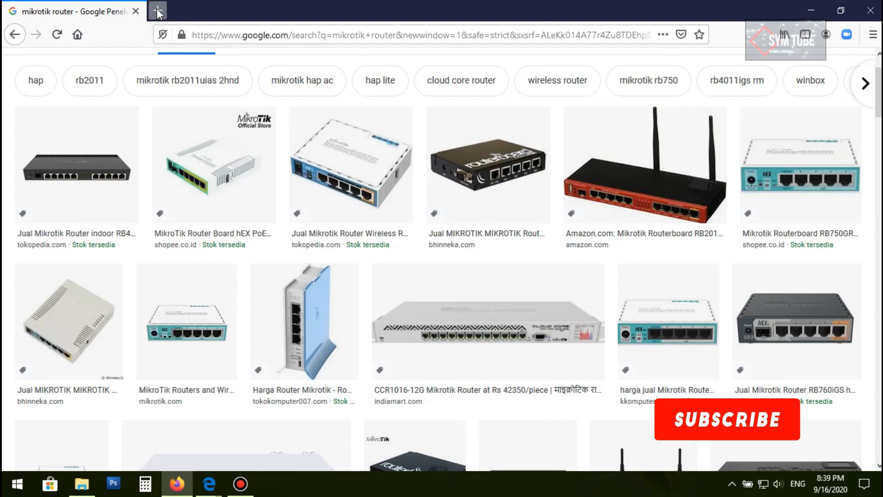
{"action": "key", "text": "ctrl+t"}
{"action": "left_click", "coordinate": [811, 10]}
{"action": "right_click", "coordinate": [338, 133]}
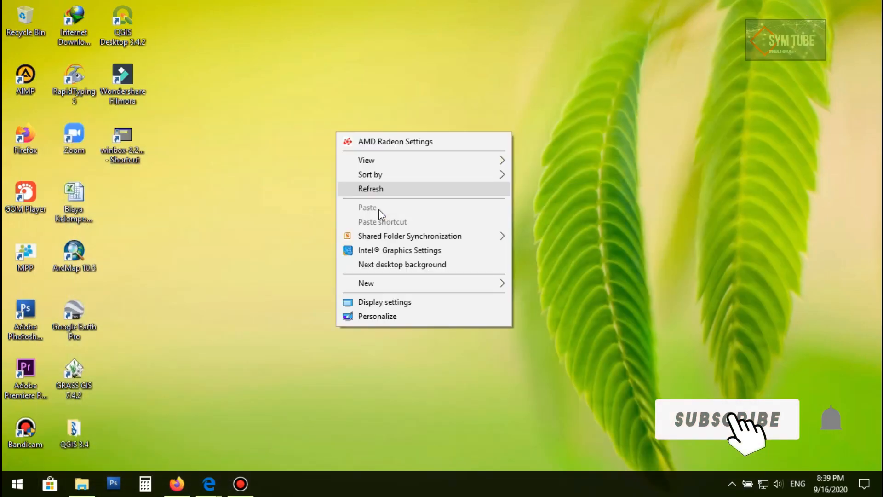
{"action": "left_click", "coordinate": [377, 194]}
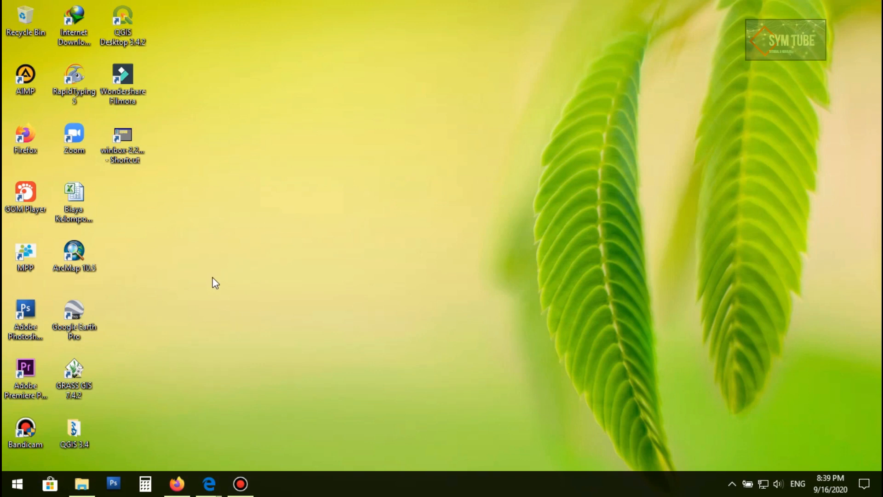
{"action": "mouse_move", "coordinate": [189, 484]}
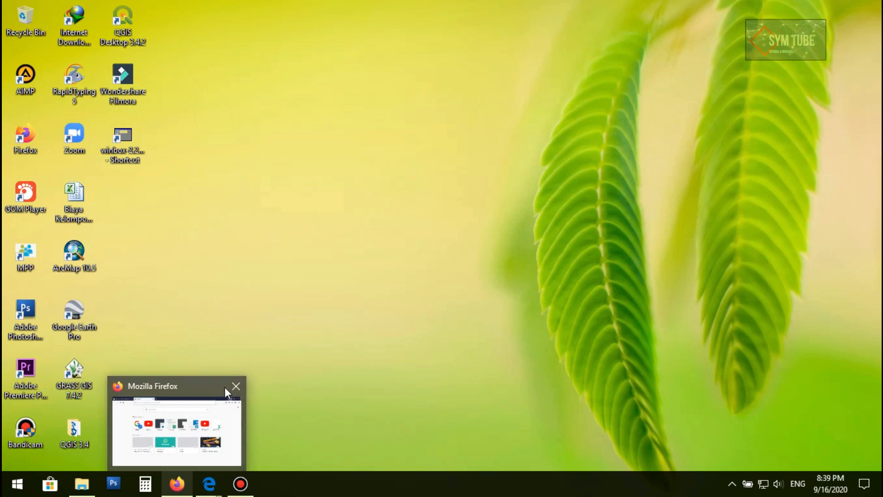
Launch WinBox from the desktop shortcut and connect to the saved router as admin
{"action": "double_click", "coordinate": [124, 153]}
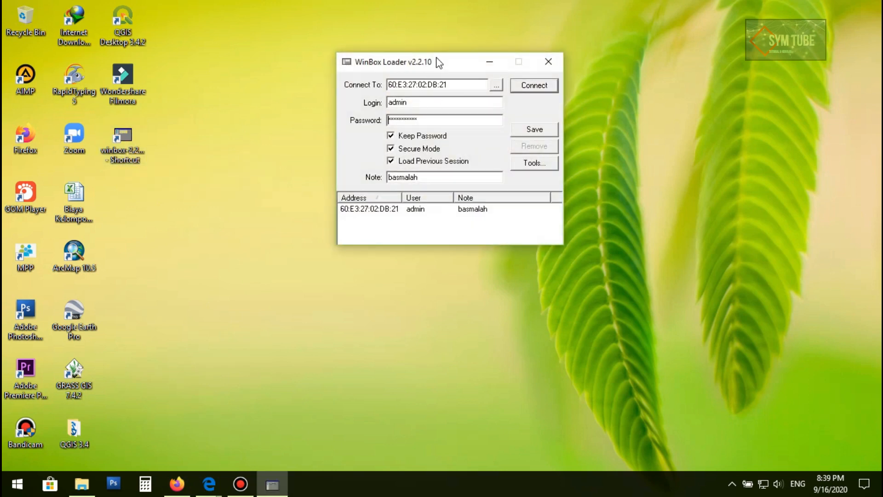
{"action": "left_click_drag", "start_coordinate": [436, 58], "coordinate": [331, 37]}
{"action": "left_click", "coordinate": [418, 67]}
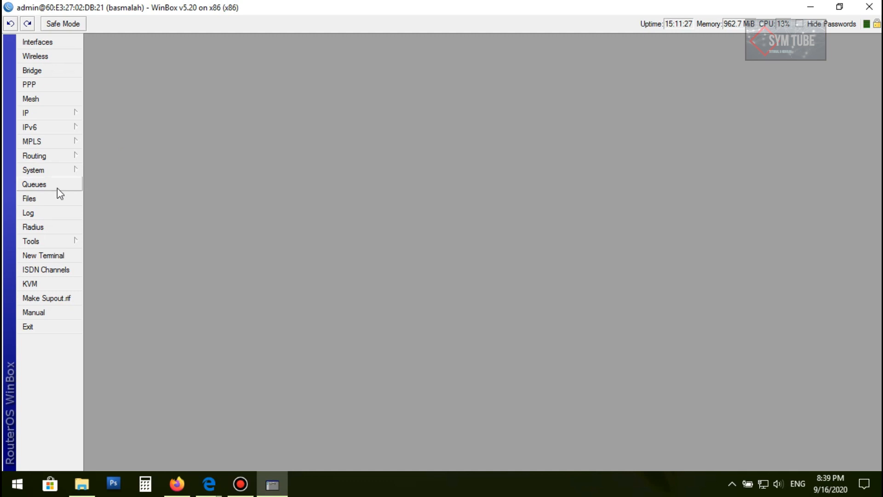
Review the router's interface list and the Wireless Tables window, then close Wireless Tables
{"action": "left_click", "coordinate": [39, 42]}
{"action": "left_click", "coordinate": [217, 174]}
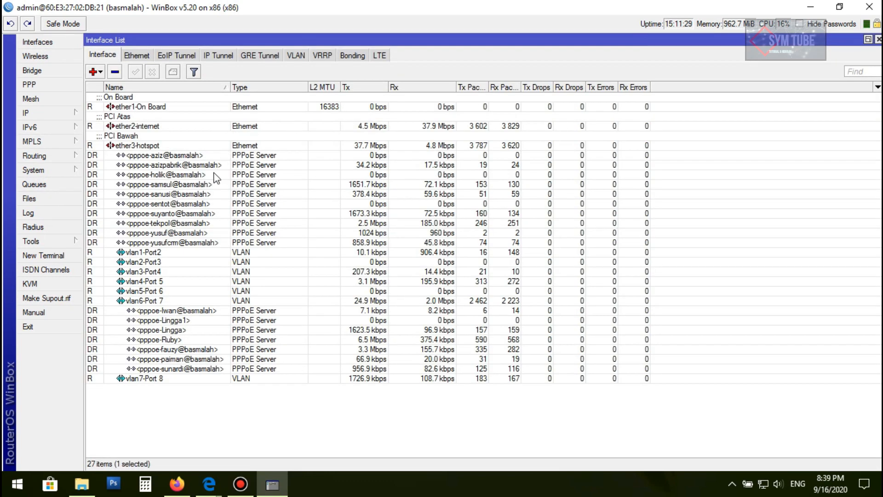
{"action": "left_click", "coordinate": [35, 56]}
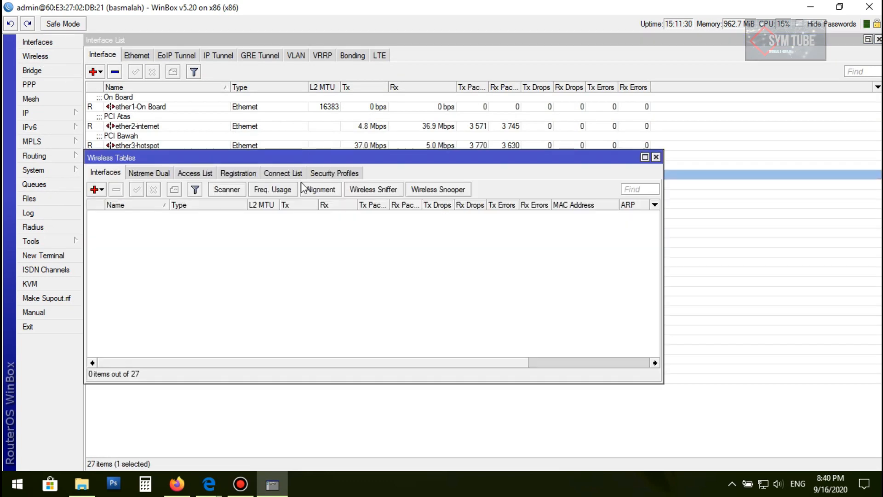
{"action": "left_click", "coordinate": [656, 157]}
Open the router's IP address list
{"action": "left_click", "coordinate": [32, 112]}
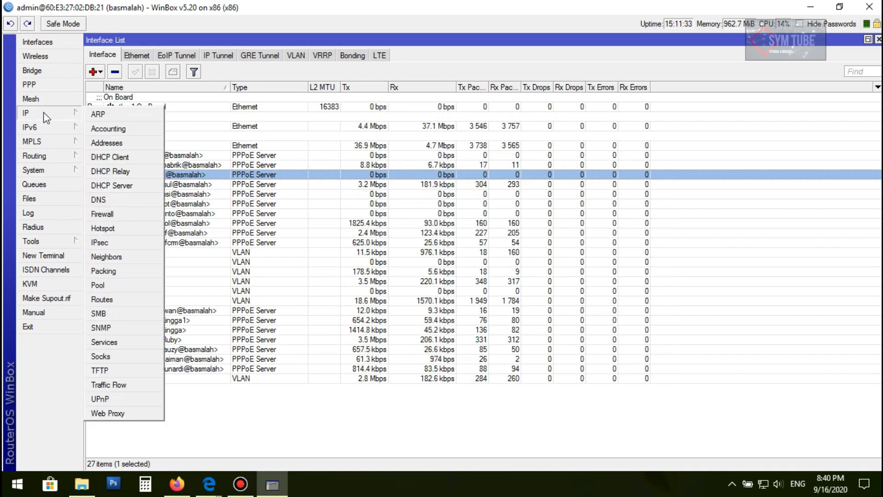
{"action": "left_click", "coordinate": [107, 142]}
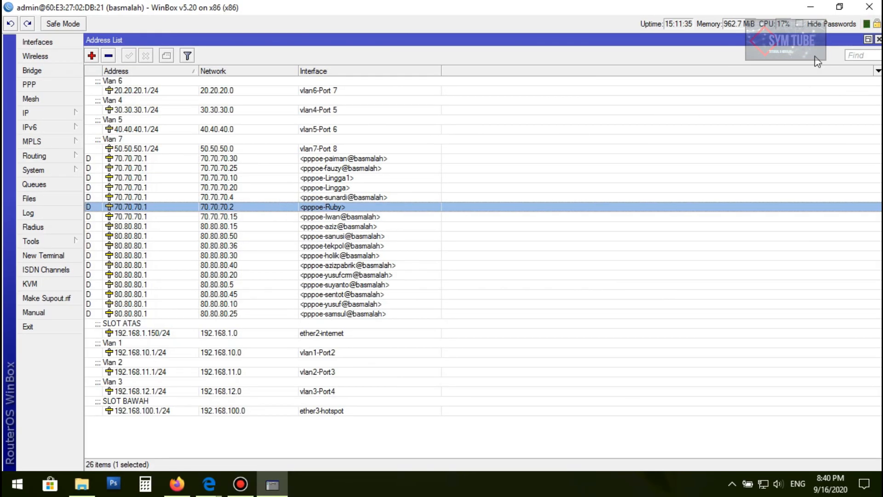
Minimize WinBox, refresh the desktop, and open File Explorer to the Mikhmon folder
{"action": "left_click", "coordinate": [810, 6]}
{"action": "right_click", "coordinate": [309, 187]}
{"action": "left_click", "coordinate": [342, 244]}
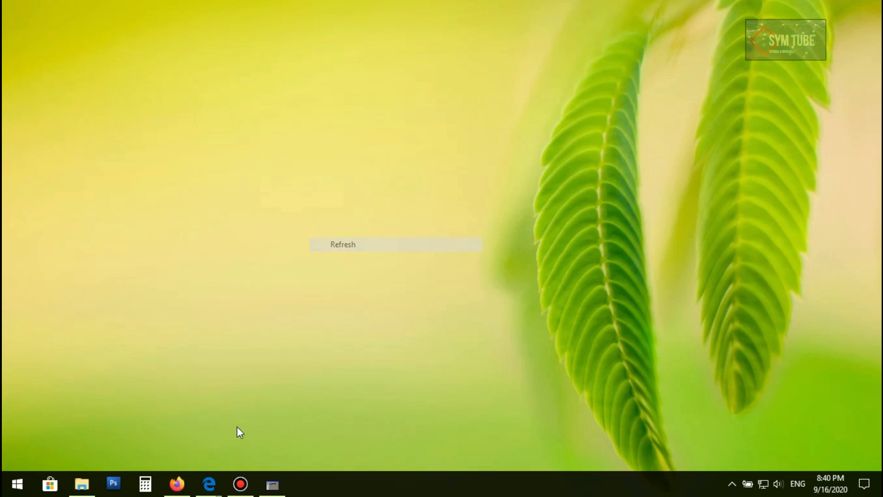
{"action": "left_click", "coordinate": [82, 484]}
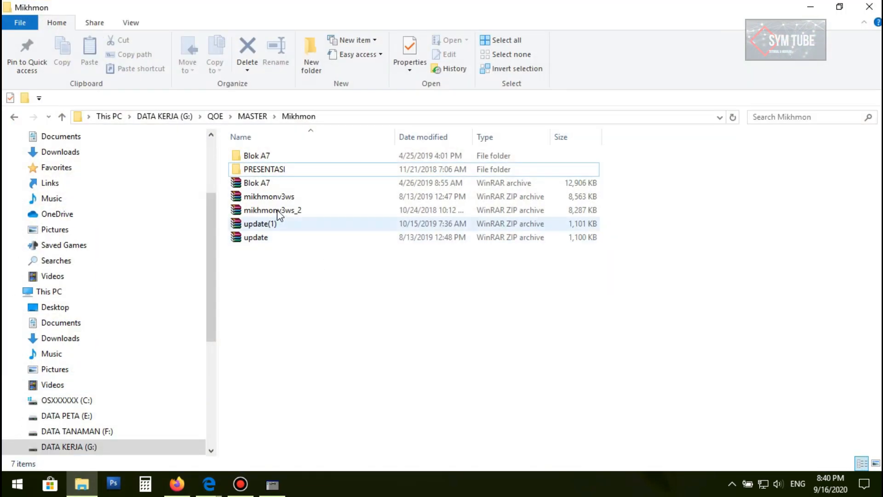
Open the mikhmonv3ws archive to inspect its Mikhmon Server folder contents, then close the archive
{"action": "left_click", "coordinate": [271, 197]}
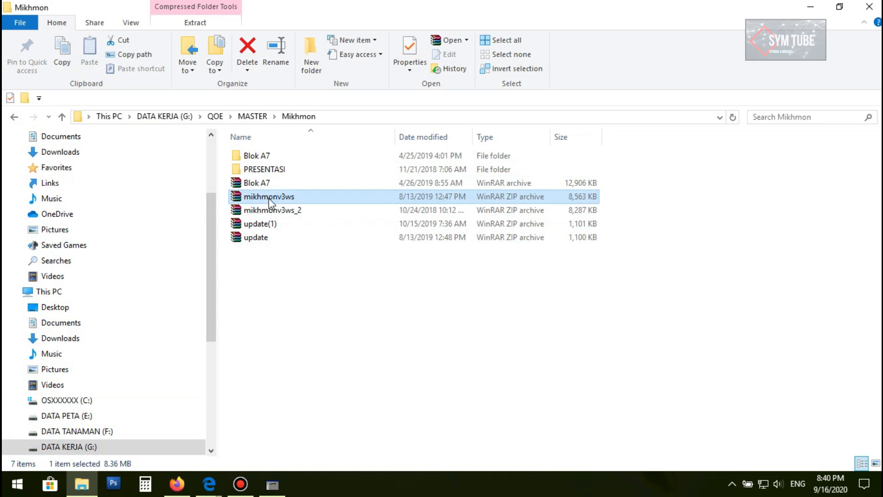
{"action": "double_click", "coordinate": [269, 198]}
{"action": "double_click", "coordinate": [92, 125]}
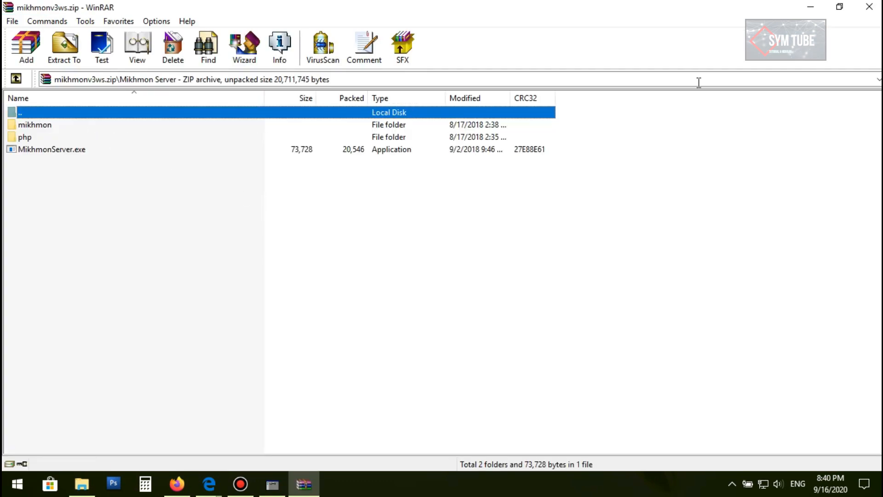
{"action": "left_click", "coordinate": [869, 7]}
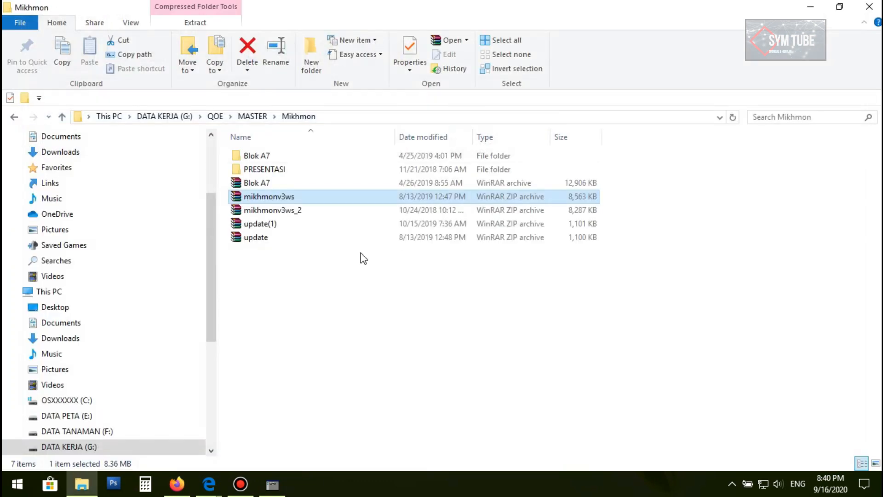
Extract the mikhmonv3ws archive into the current folder and open the extracted Mikhmon Server folder
{"action": "right_click", "coordinate": [270, 200]}
{"action": "left_click", "coordinate": [307, 250]}
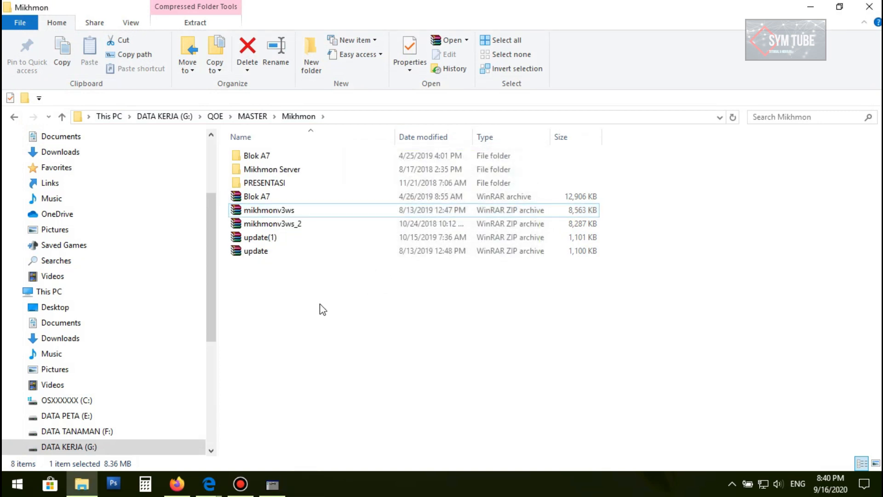
{"action": "double_click", "coordinate": [272, 172]}
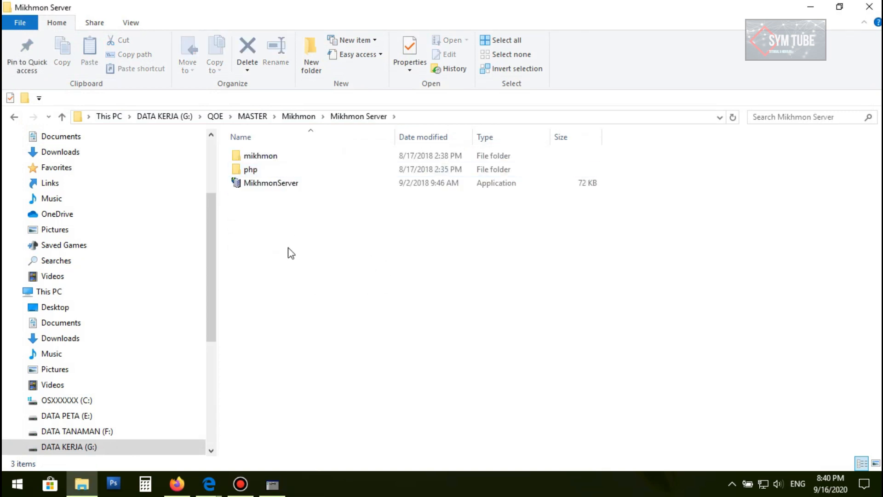
{"action": "left_click", "coordinate": [15, 118]}
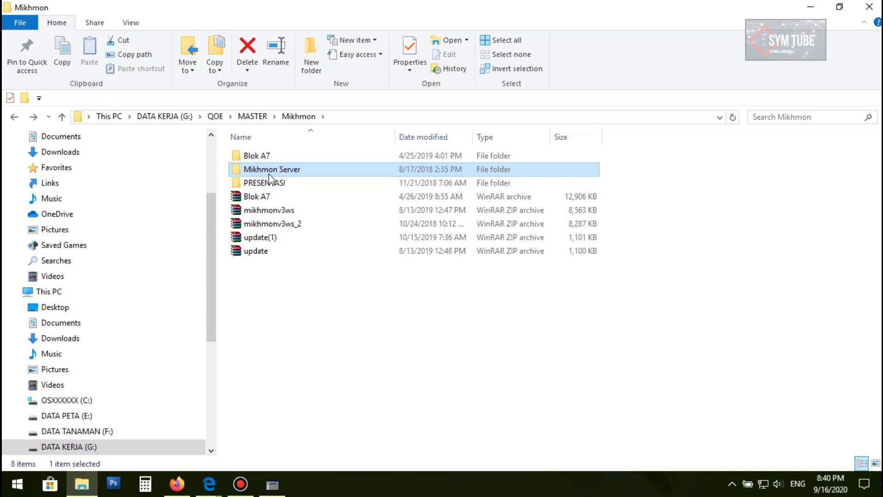
{"action": "double_click", "coordinate": [269, 174]}
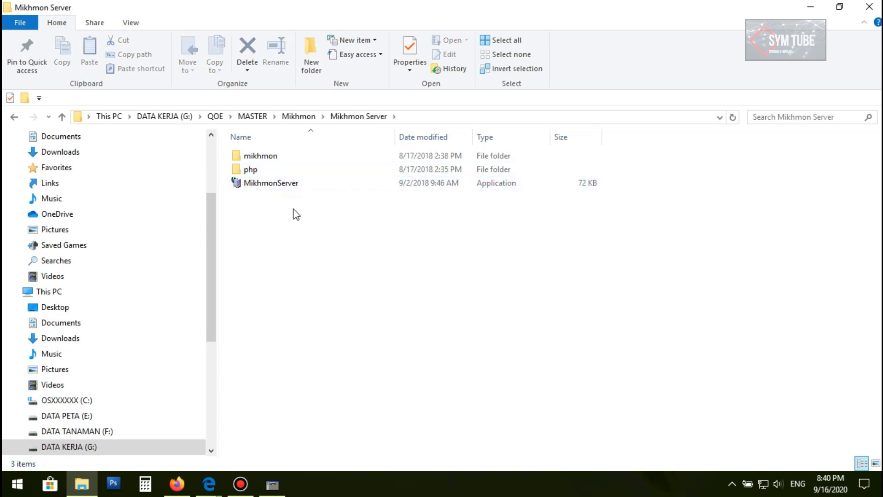
Run the MikhmonServer application and stop the server it starts
{"action": "double_click", "coordinate": [260, 183]}
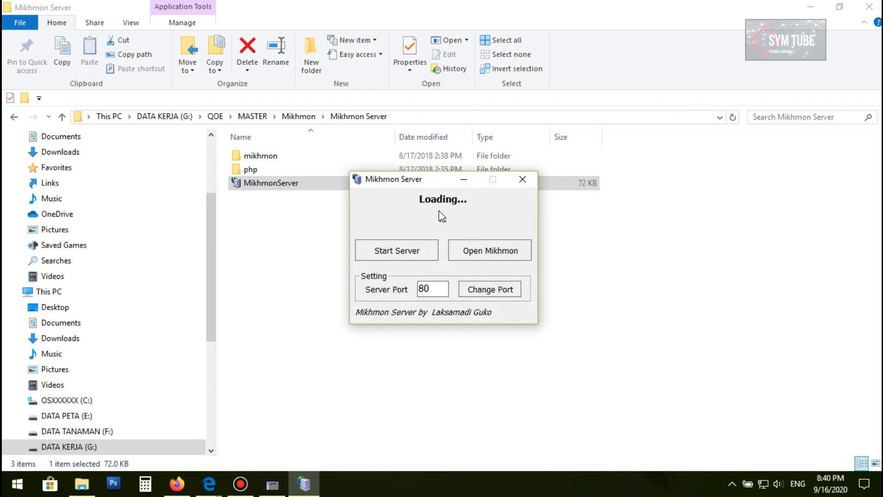
{"action": "left_click_drag", "start_coordinate": [437, 179], "coordinate": [570, 95]}
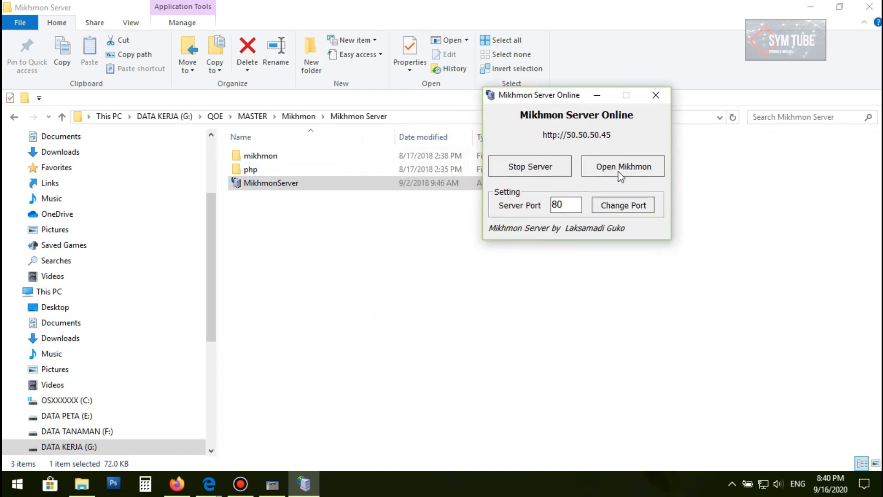
{"action": "left_click", "coordinate": [523, 172]}
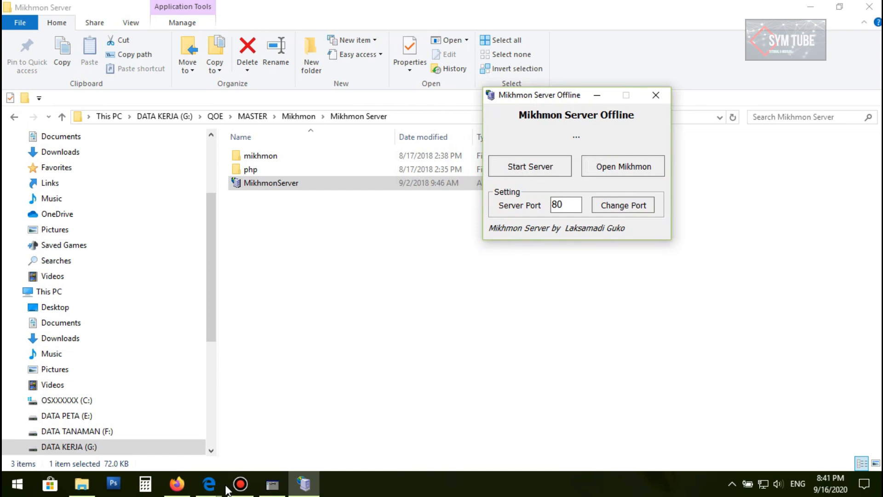
Close the WinBox address and interface lists and open the IP Services list
{"action": "left_click", "coordinate": [280, 482]}
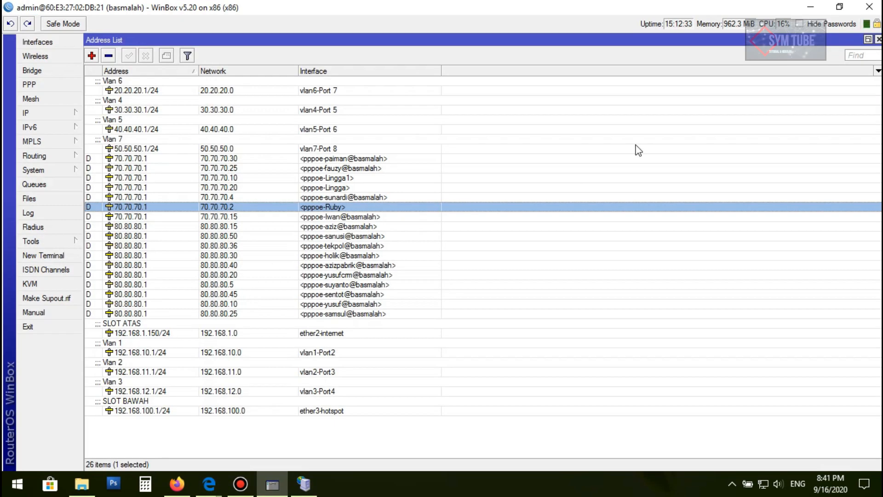
{"action": "left_click", "coordinate": [878, 39]}
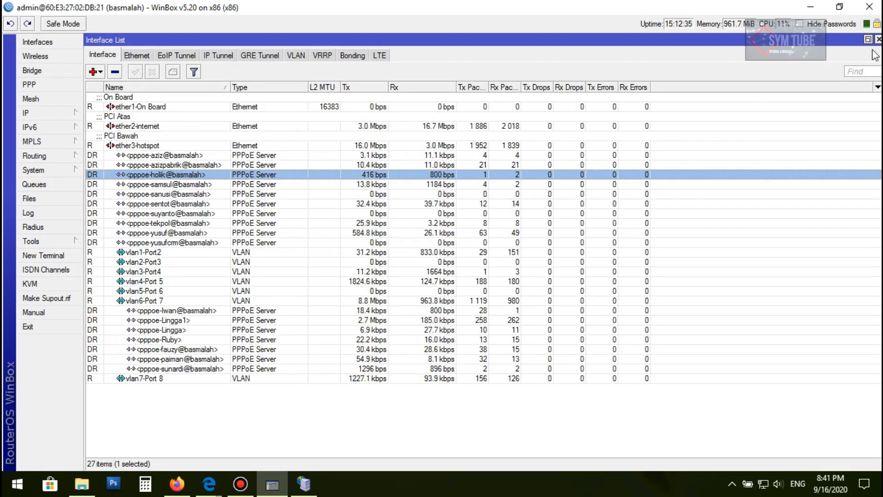
{"action": "left_click", "coordinate": [879, 39]}
{"action": "left_click", "coordinate": [51, 115]}
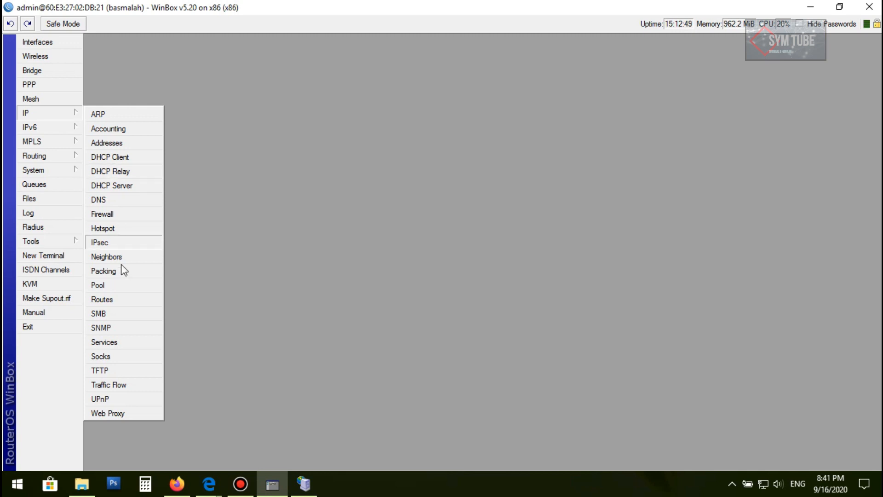
{"action": "left_click", "coordinate": [37, 115]}
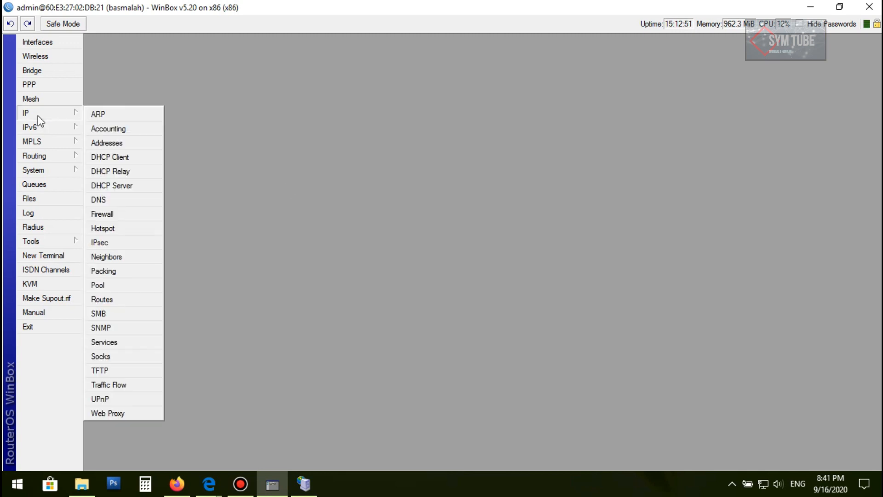
{"action": "left_click", "coordinate": [107, 344]}
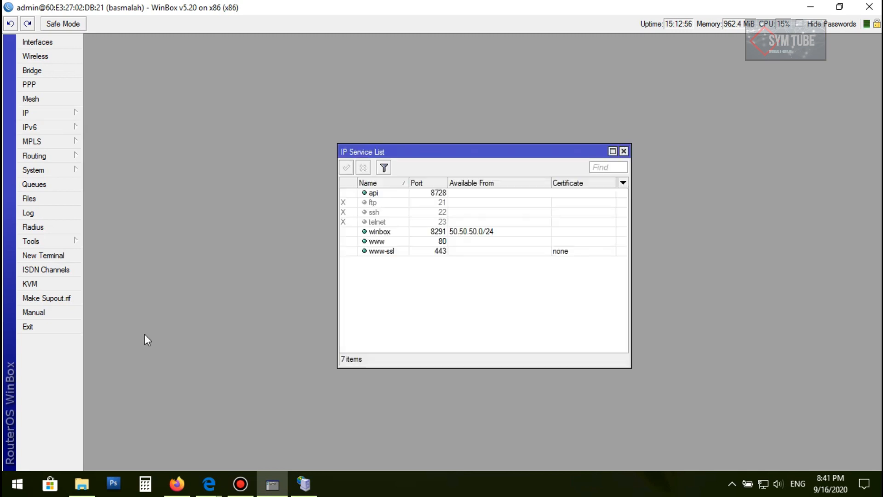
Disable and re-enable the api service in the IP Service List
{"action": "left_click", "coordinate": [374, 195]}
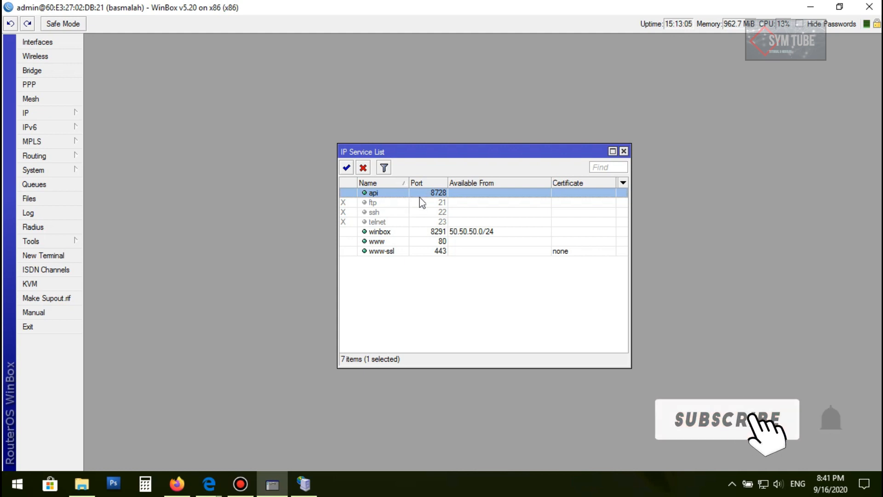
{"action": "left_click_drag", "start_coordinate": [466, 157], "coordinate": [390, 111]}
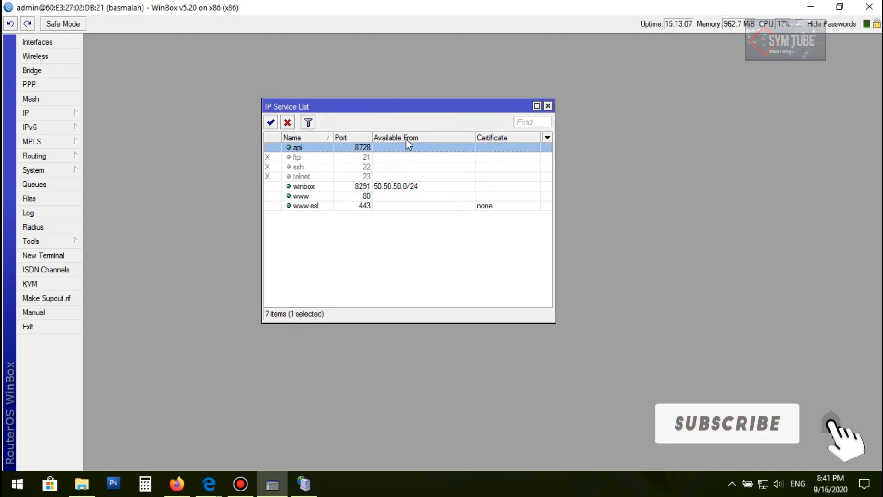
{"action": "left_click", "coordinate": [288, 123]}
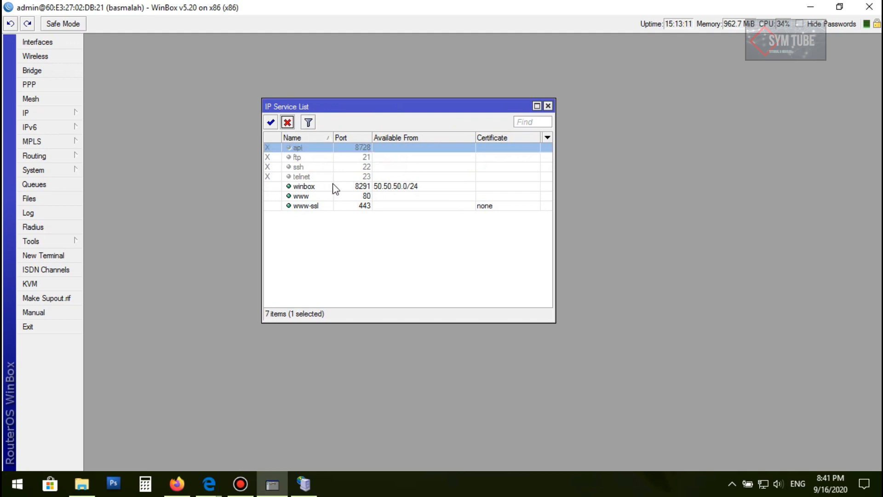
{"action": "left_click", "coordinate": [270, 123]}
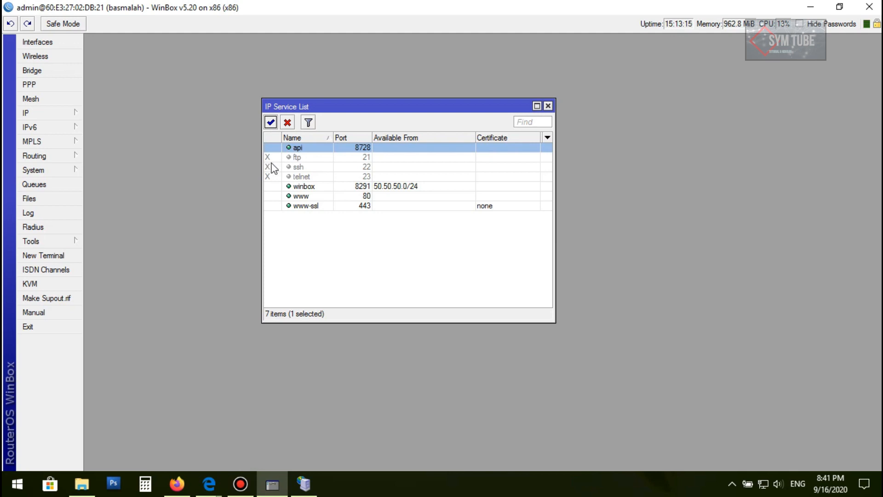
{"action": "left_click", "coordinate": [322, 167]}
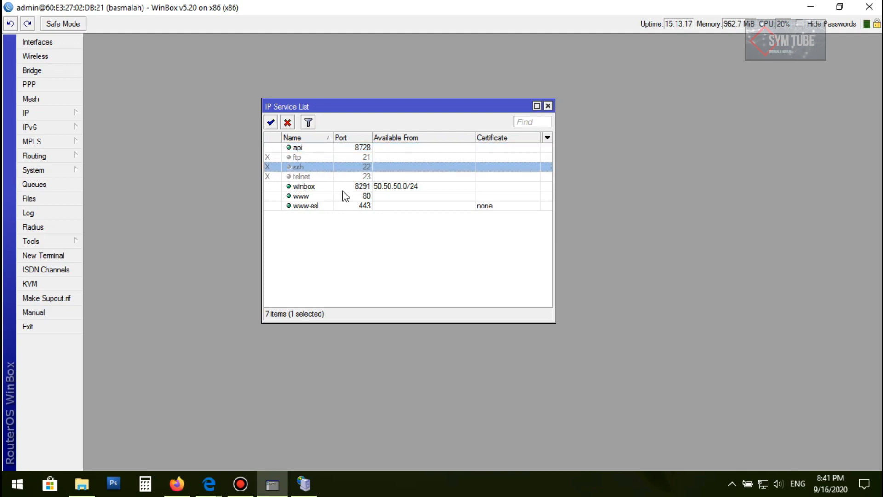
{"action": "left_click", "coordinate": [326, 148]}
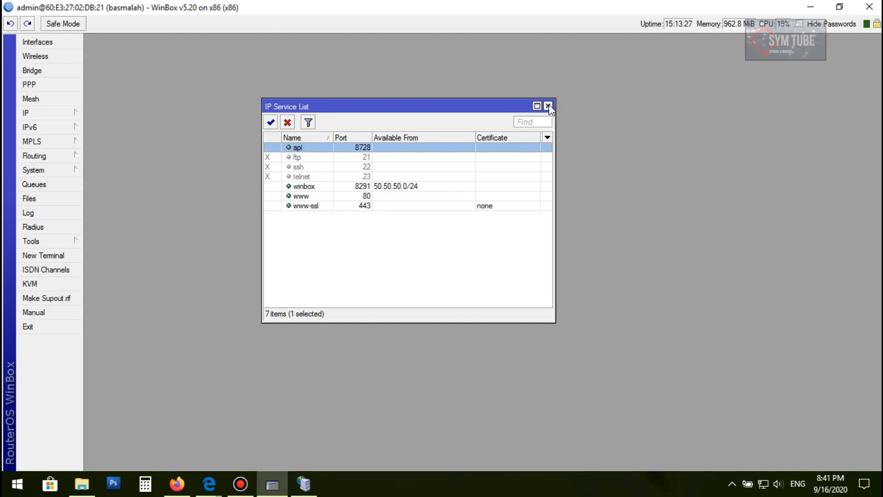
{"action": "left_click_drag", "start_coordinate": [467, 111], "coordinate": [341, 79]}
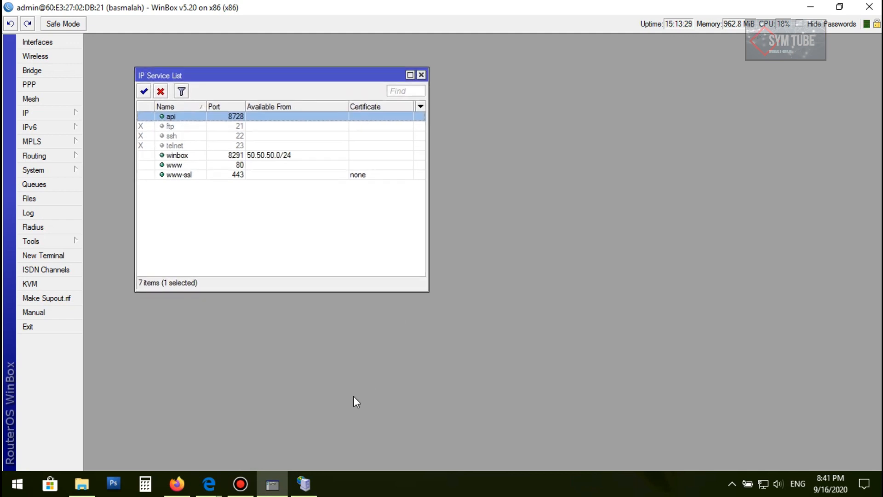
Start the Mikhmon server on port 80
{"action": "left_click", "coordinate": [308, 490]}
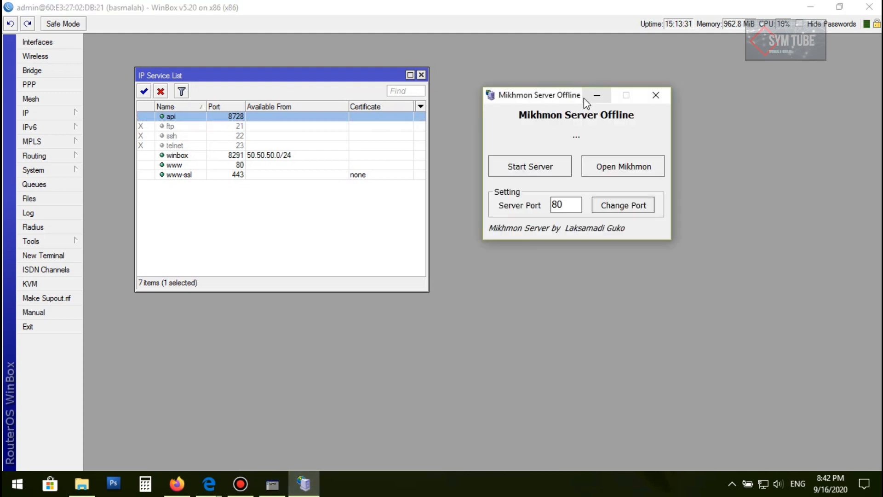
{"action": "left_click_drag", "start_coordinate": [583, 98], "coordinate": [608, 88]}
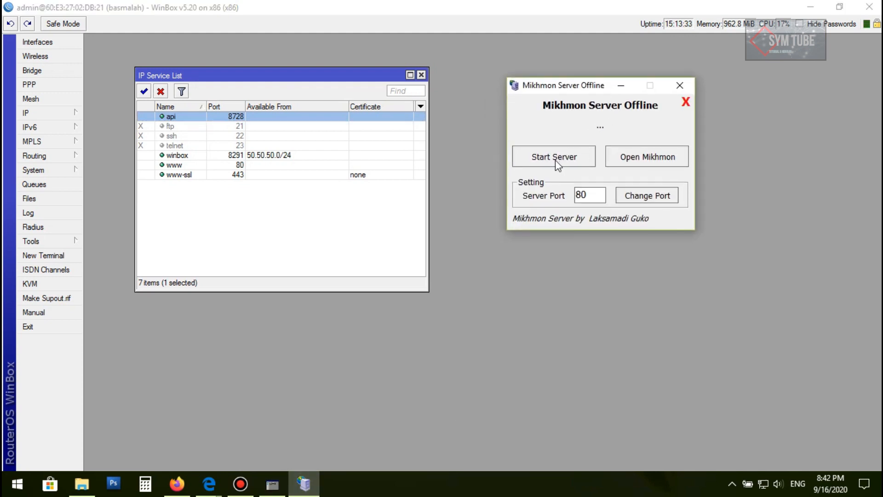
{"action": "double_click", "coordinate": [600, 197]}
{"action": "left_click", "coordinate": [591, 197]}
{"action": "left_click_drag", "start_coordinate": [596, 195], "coordinate": [562, 195]}
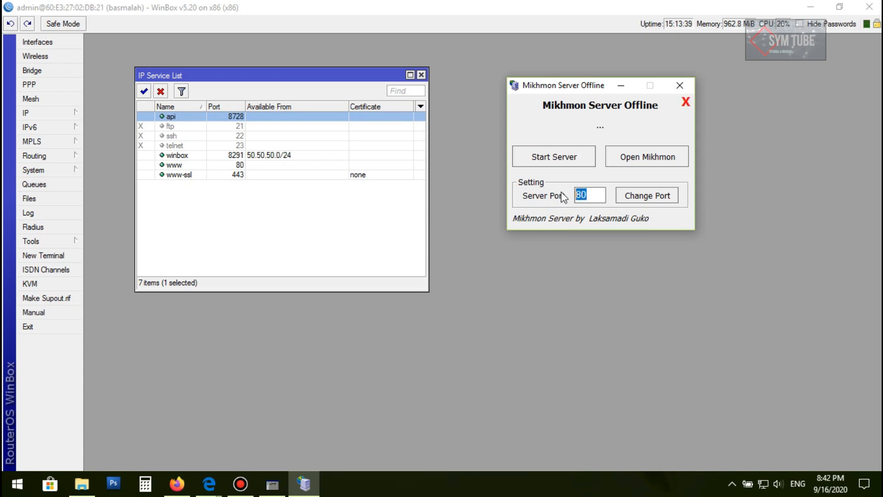
{"action": "left_click", "coordinate": [554, 159]}
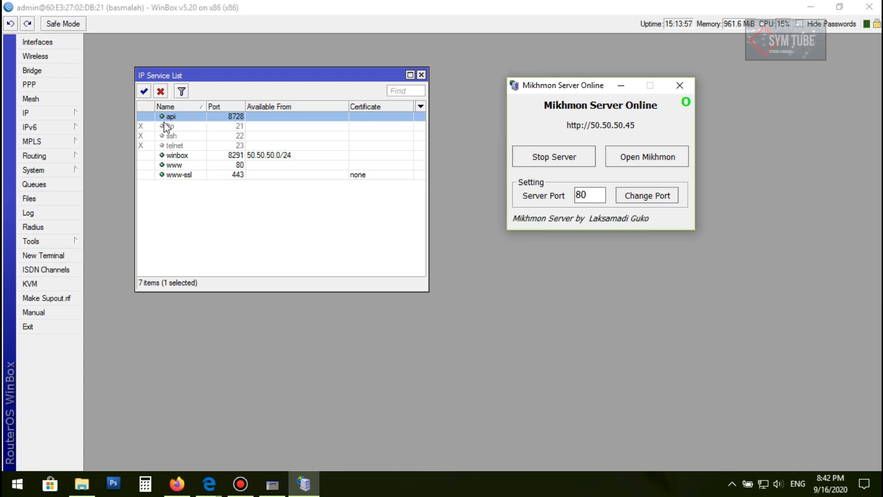
Open the Mikhmon web interface in the browser from the Mikhmon Server window
{"action": "left_click", "coordinate": [810, 6]}
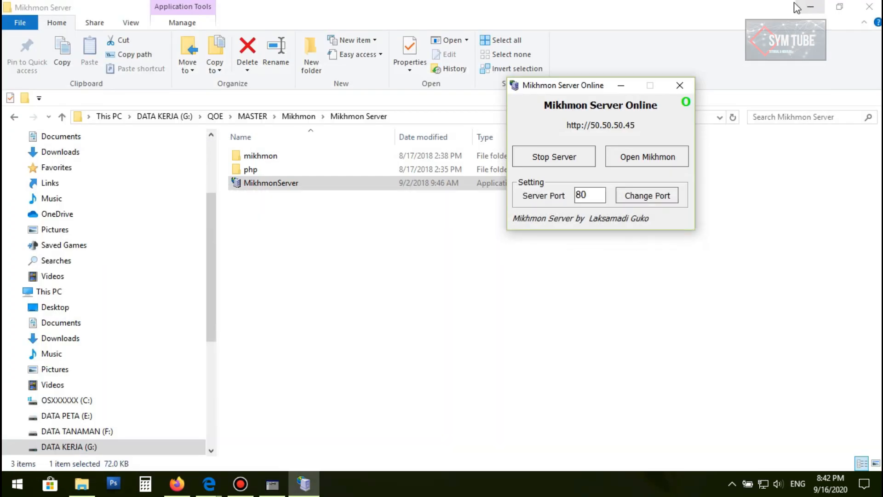
{"action": "left_click", "coordinate": [810, 7]}
{"action": "left_click_drag", "start_coordinate": [568, 86], "coordinate": [276, 96]}
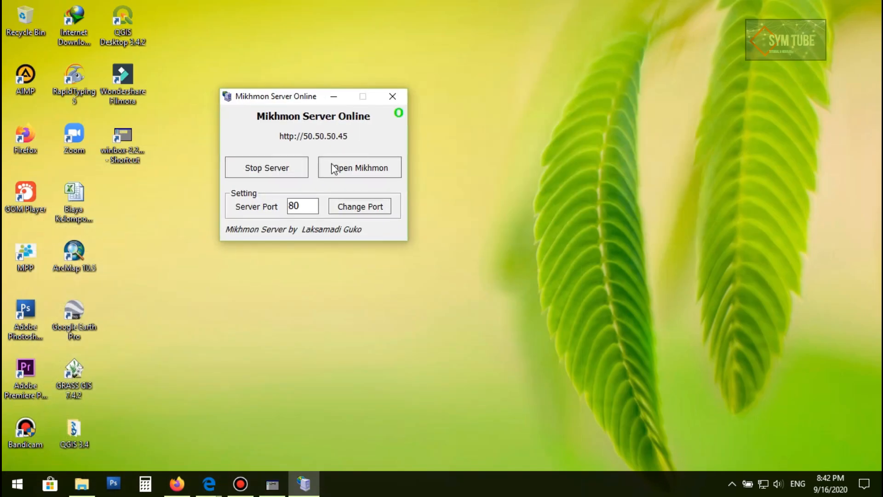
{"action": "left_click", "coordinate": [359, 171]}
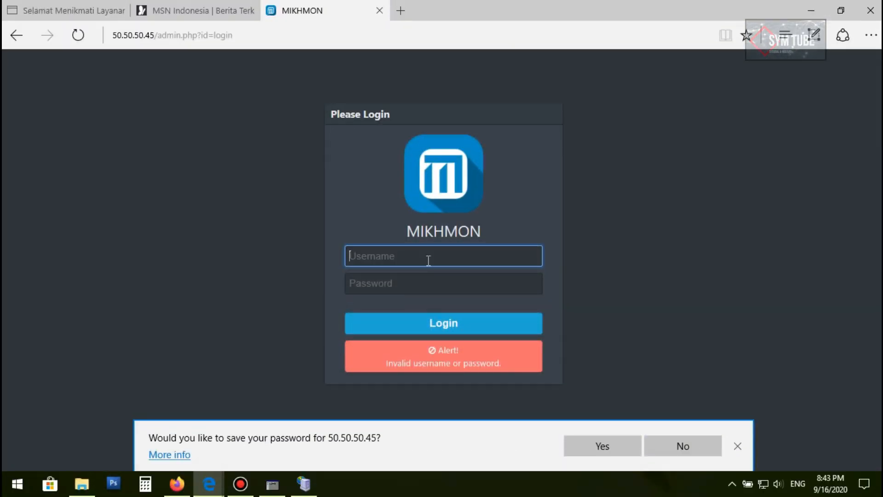
Log in to Mikhmon with username mikhmon and the admin password
{"action": "type", "text": "mikhmon"}
{"action": "left_click", "coordinate": [424, 289]}
{"action": "type", "text": "12"}
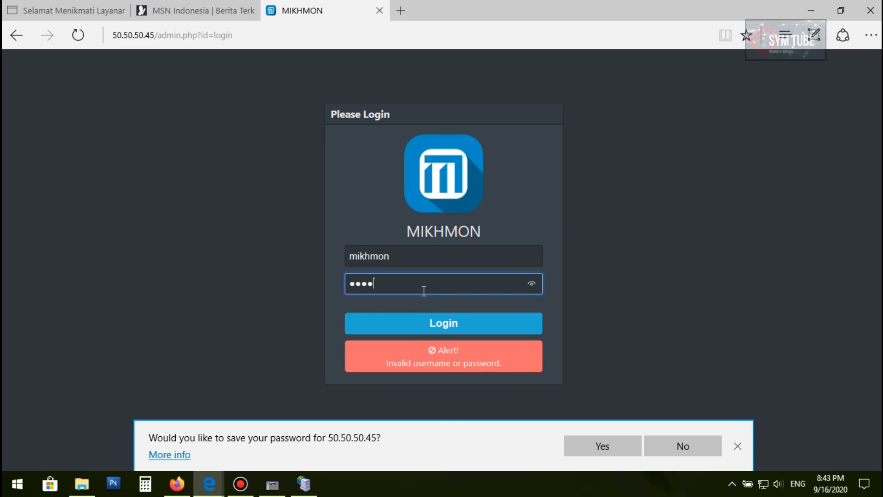
{"action": "left_click", "coordinate": [426, 324]}
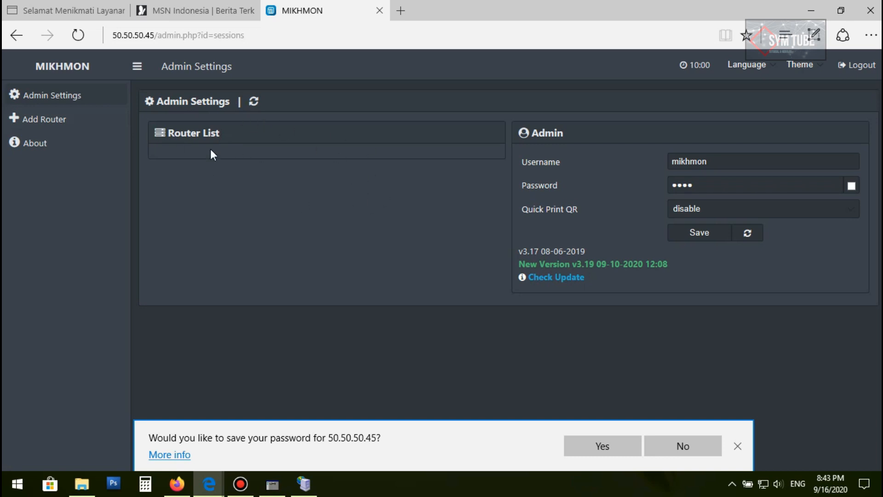
Return to WinBox, close the IP Service List, and open the IP address list
{"action": "left_click", "coordinate": [202, 36]}
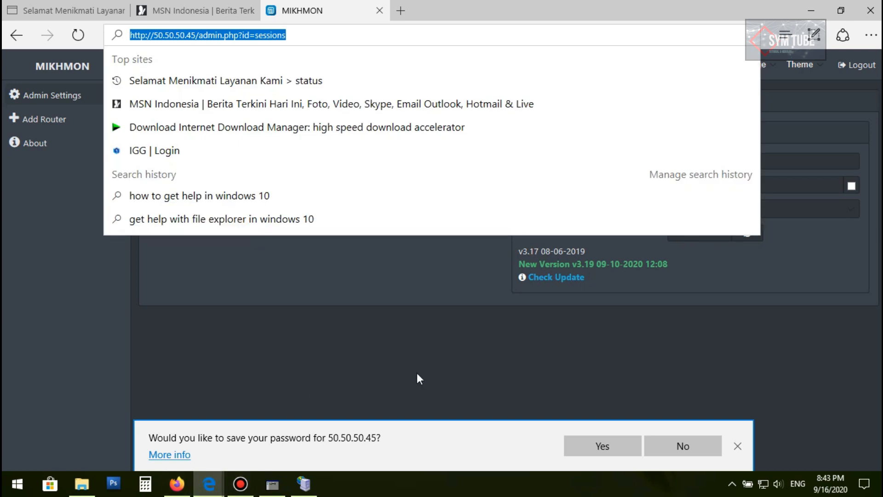
{"action": "left_click", "coordinate": [366, 411]}
{"action": "key", "text": "alt+Tab"}
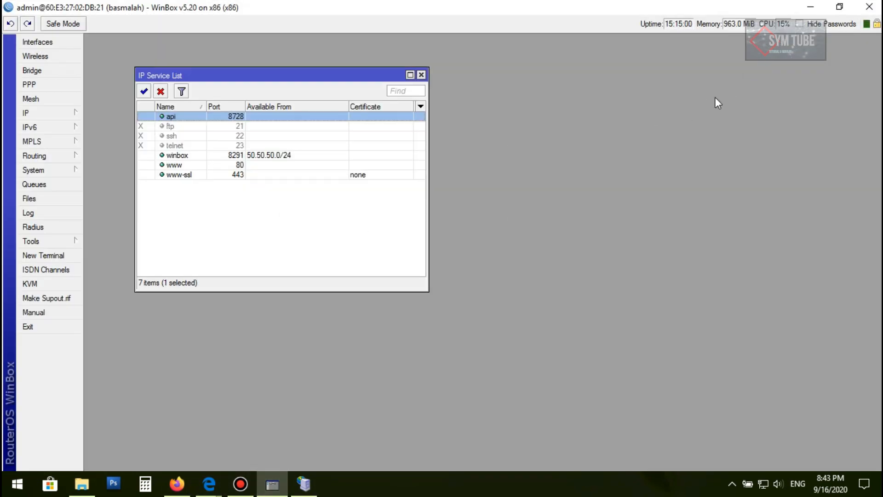
{"action": "left_click", "coordinate": [422, 75]}
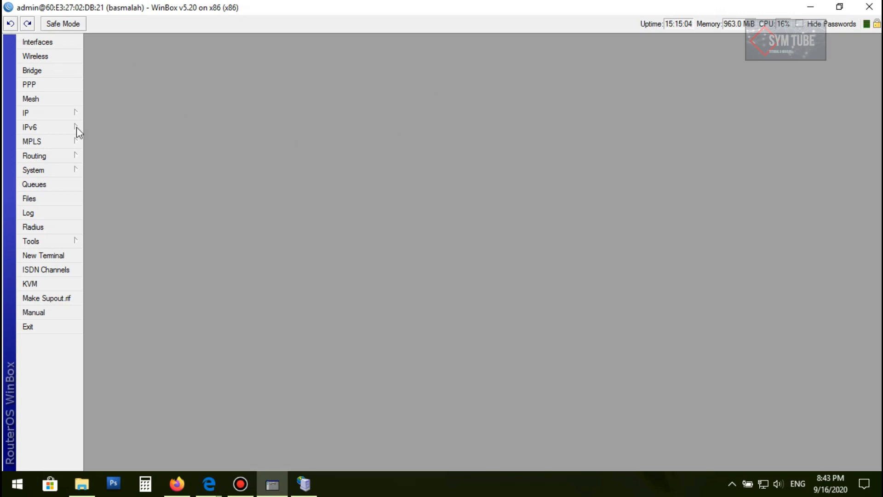
{"action": "left_click", "coordinate": [57, 116]}
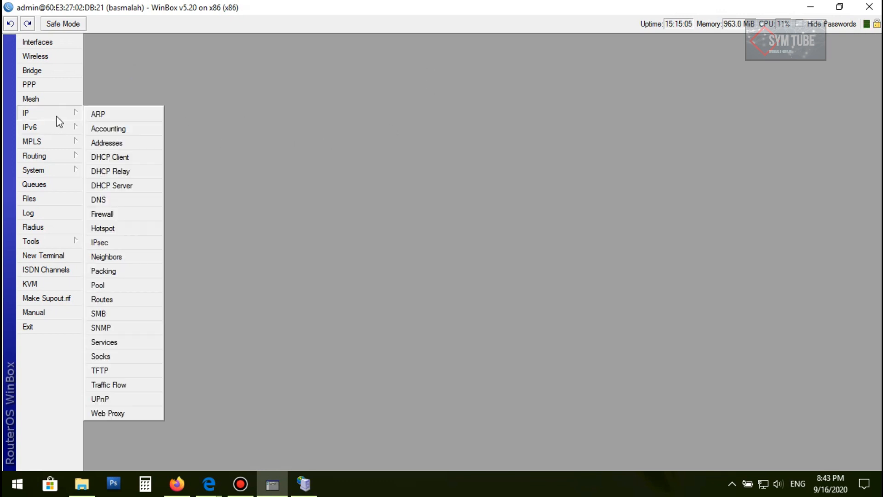
{"action": "left_click", "coordinate": [113, 146]}
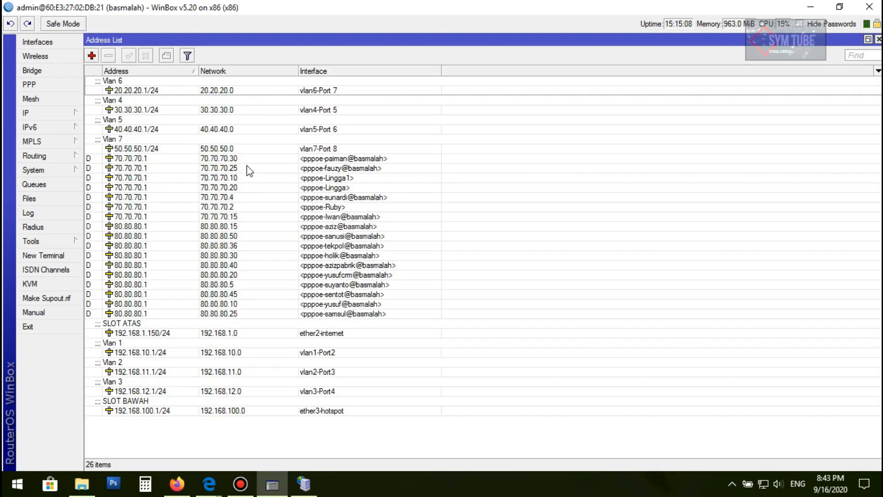
Widen the Network column of the address list and select the ether2-internet address 192.168.1.150/24
{"action": "left_click_drag", "start_coordinate": [198, 70], "coordinate": [237, 70]}
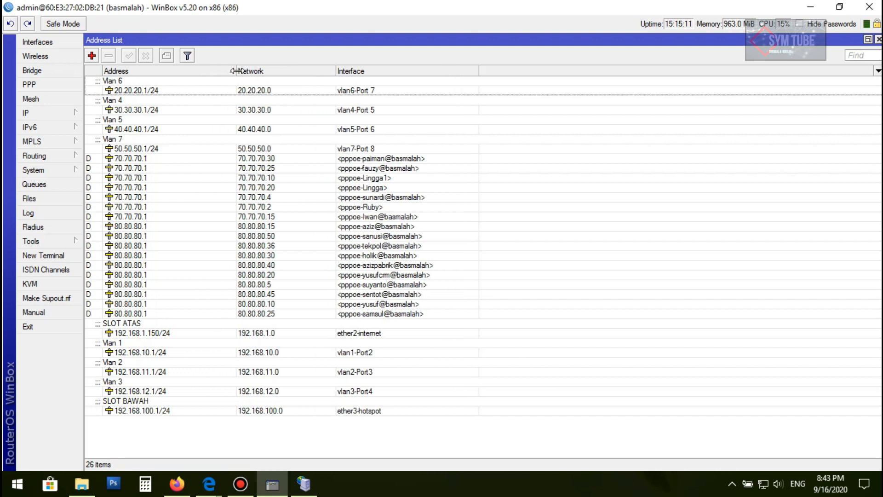
{"action": "left_click", "coordinate": [141, 338]}
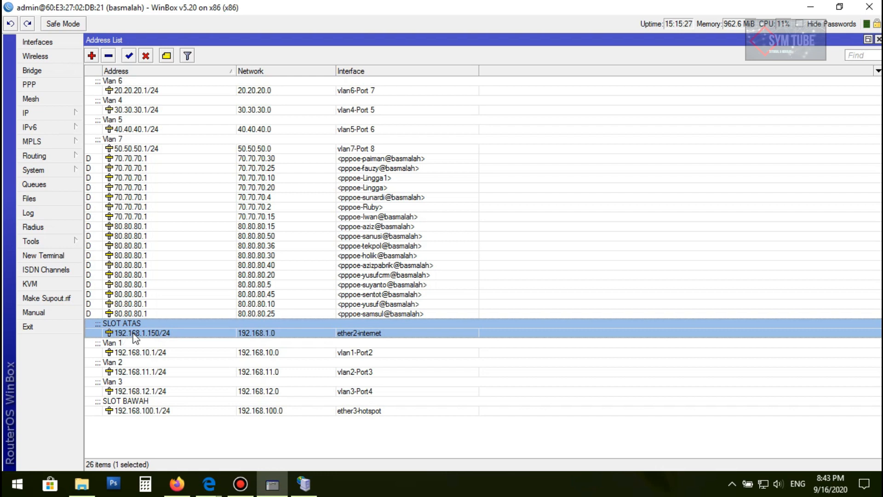
Switch to the browser and add a new router session in Mikhmon
{"action": "left_click", "coordinate": [802, 7]}
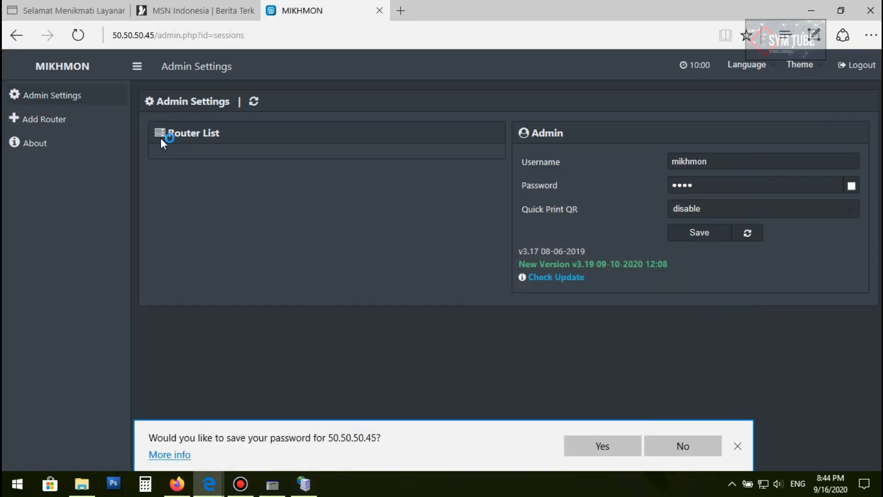
{"action": "left_click", "coordinate": [36, 118]}
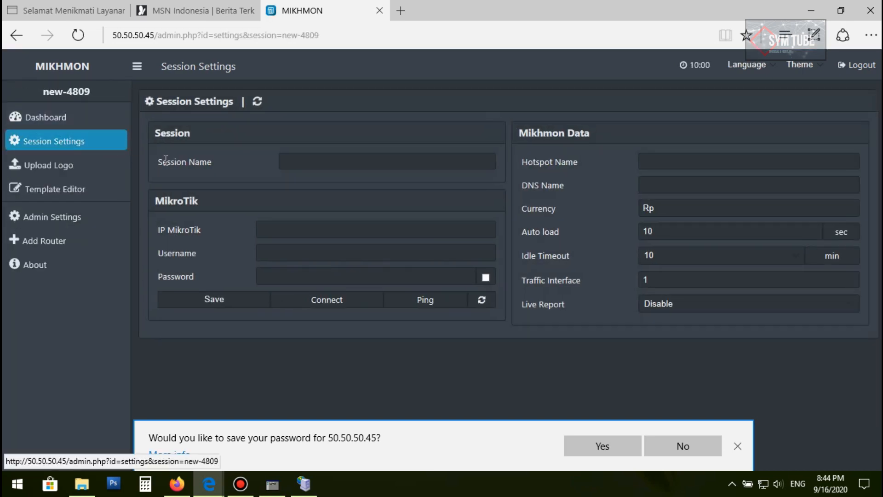
{"action": "left_click", "coordinate": [287, 166]}
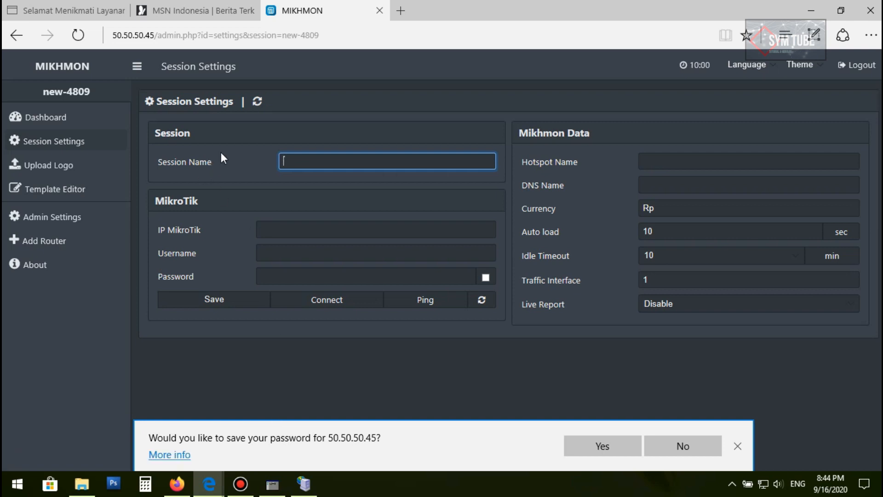
Open the Profile Hotspot hotspot server profile in WinBox and copy its DNS name
{"action": "left_click", "coordinate": [272, 484]}
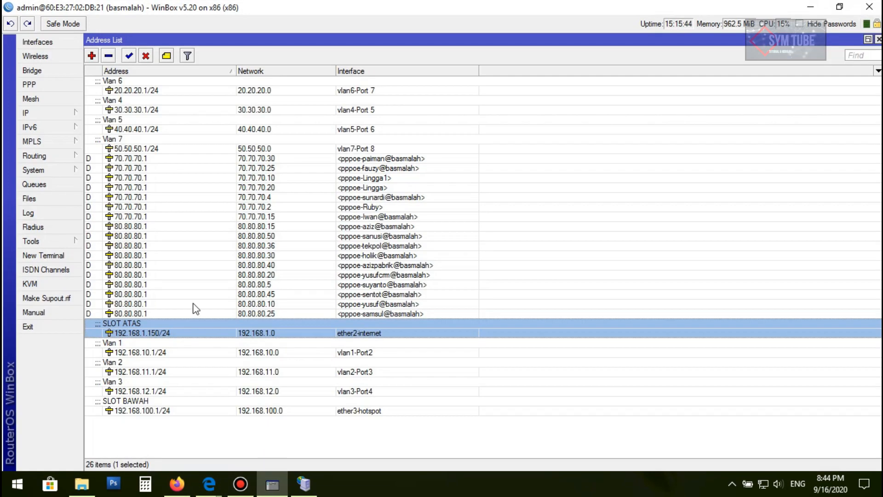
{"action": "left_click", "coordinate": [45, 113]}
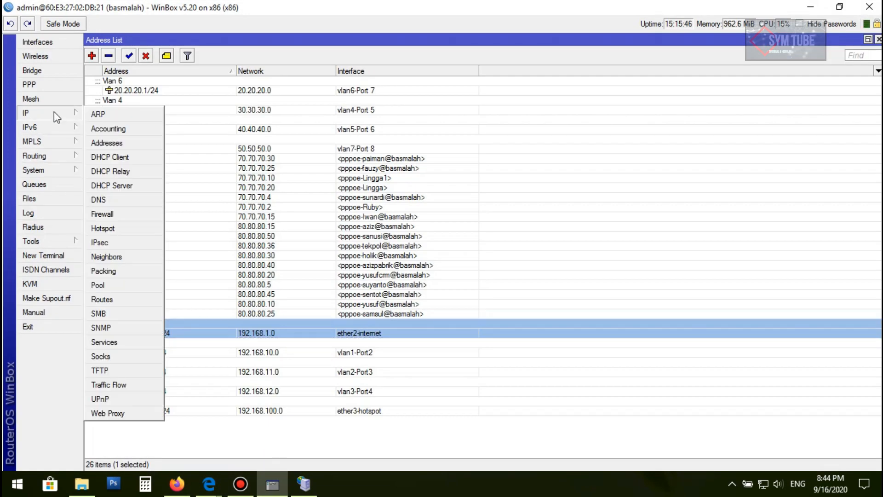
{"action": "left_click", "coordinate": [118, 229]}
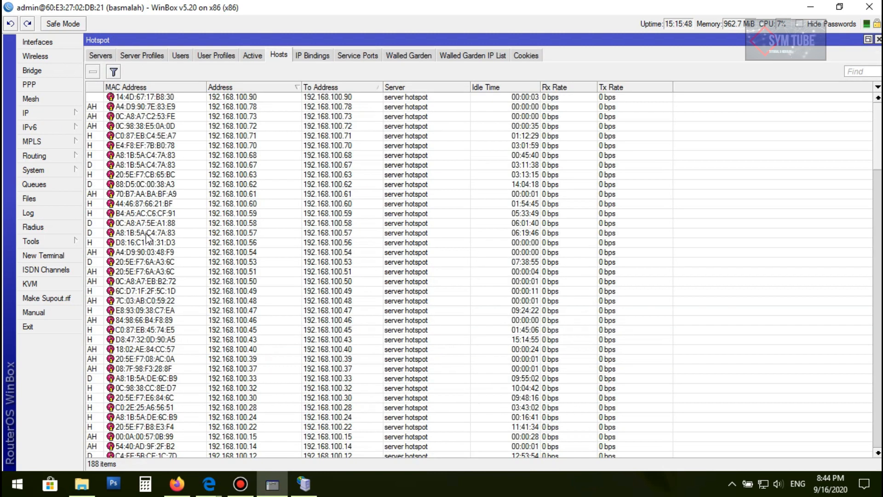
{"action": "left_click", "coordinate": [157, 56]}
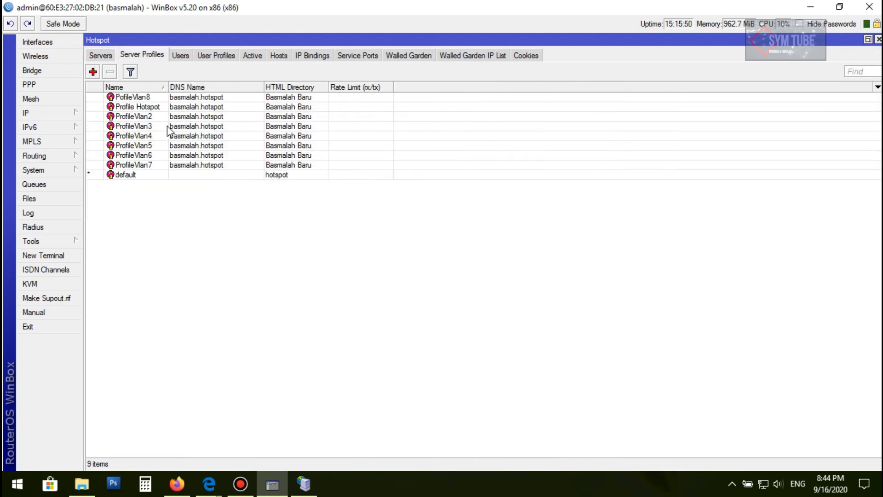
{"action": "double_click", "coordinate": [145, 109]}
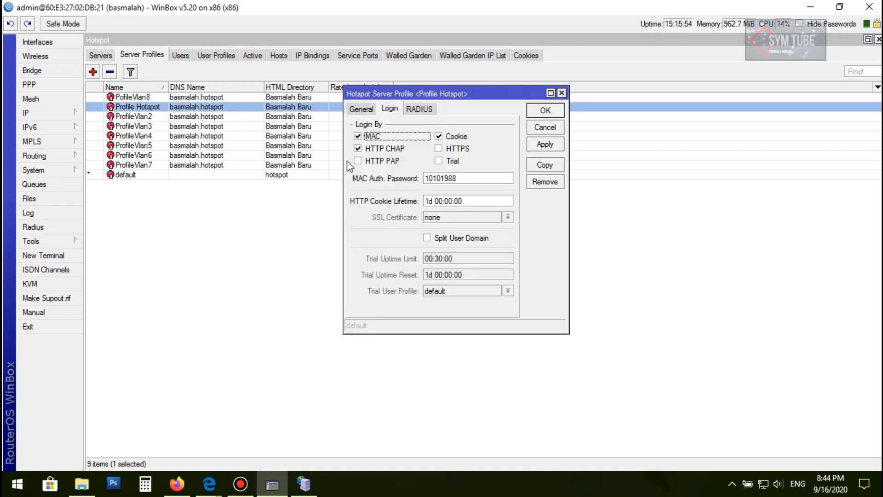
{"action": "left_click", "coordinate": [358, 112]}
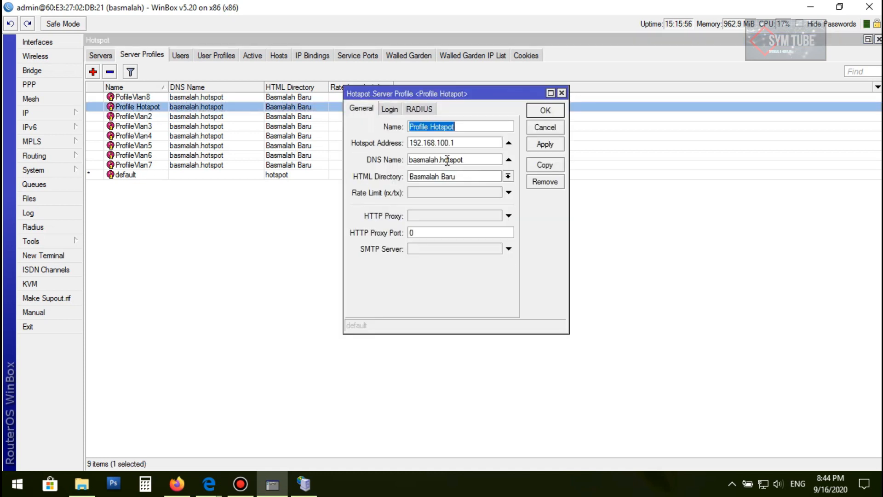
{"action": "left_click_drag", "start_coordinate": [470, 159], "coordinate": [384, 166]}
{"action": "key", "text": "ctrl+c"}
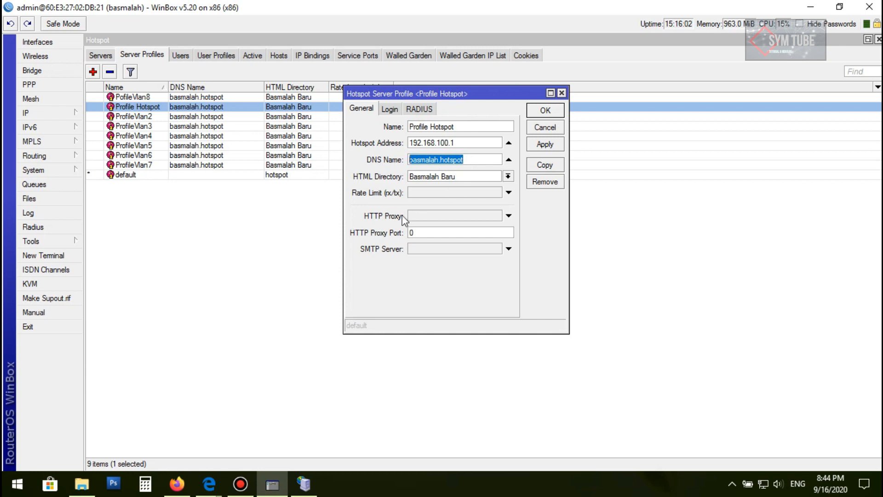
Set the Mikhmon session name and hotspot name to basmalah.hotspot
{"action": "left_click", "coordinate": [304, 483]}
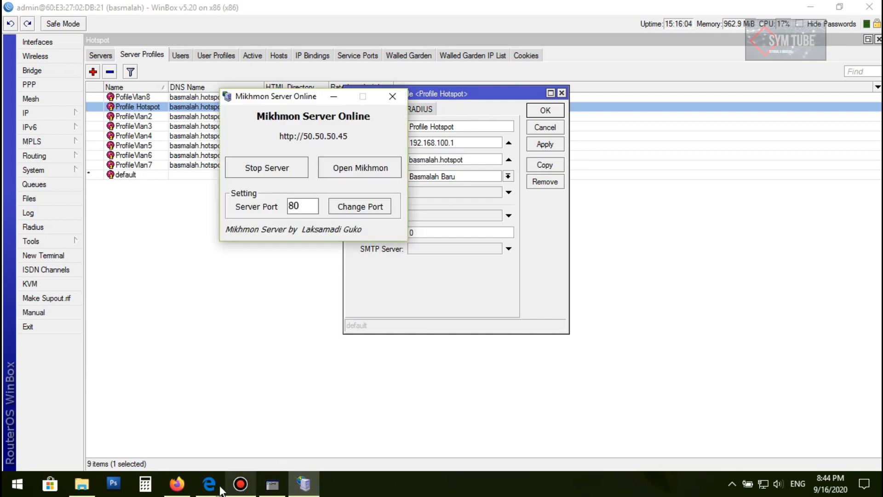
{"action": "mouse_move", "coordinate": [209, 483]}
{"action": "left_click", "coordinate": [173, 429]}
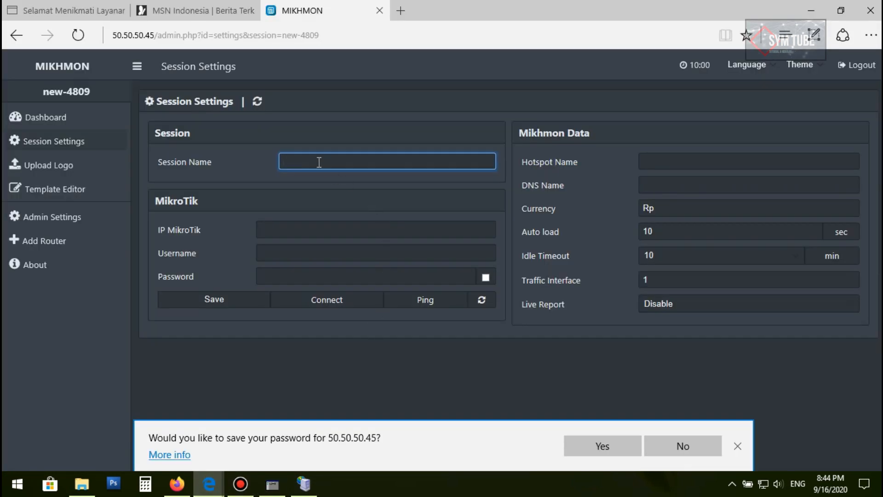
{"action": "type", "text": "basmalah.hotspot"}
{"action": "left_click", "coordinate": [679, 160]}
{"action": "key", "text": "ctrl+v"}
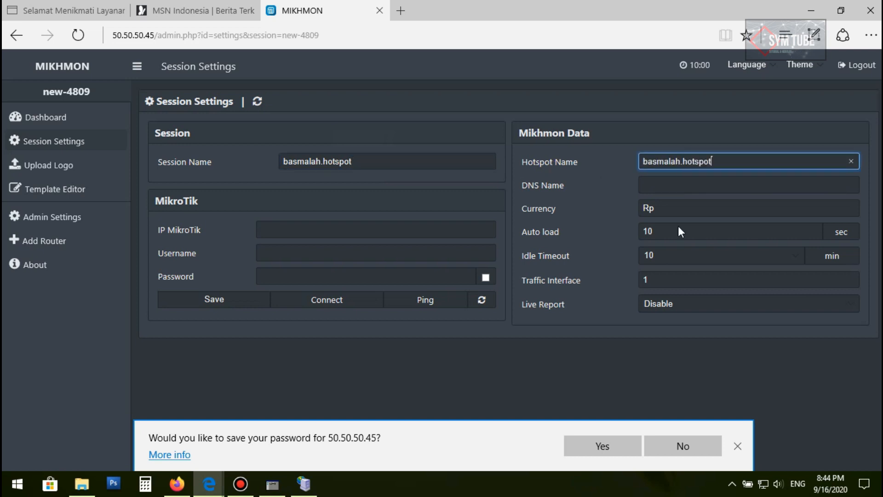
Set the DNS name to basmalah.hotspot and switch Live Report to Enable
{"action": "left_click", "coordinate": [641, 185]}
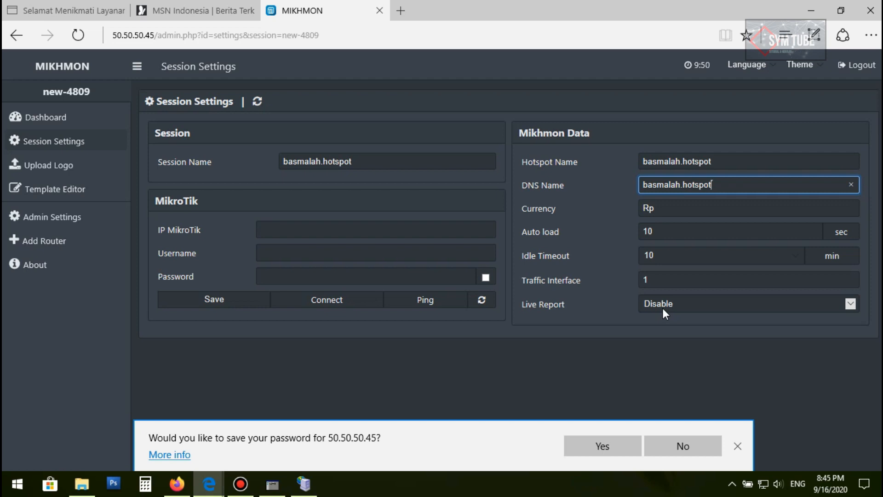
{"action": "left_click", "coordinate": [848, 305]}
{"action": "left_click", "coordinate": [783, 316]}
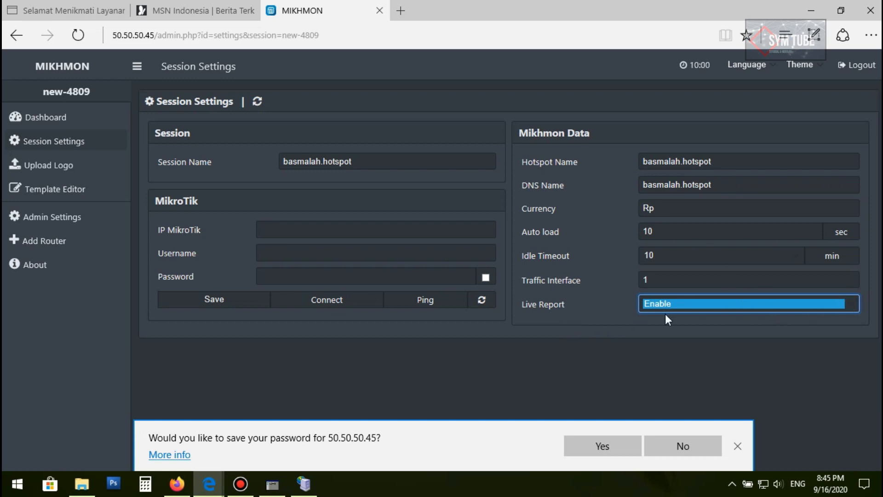
{"action": "left_click", "coordinate": [680, 319]}
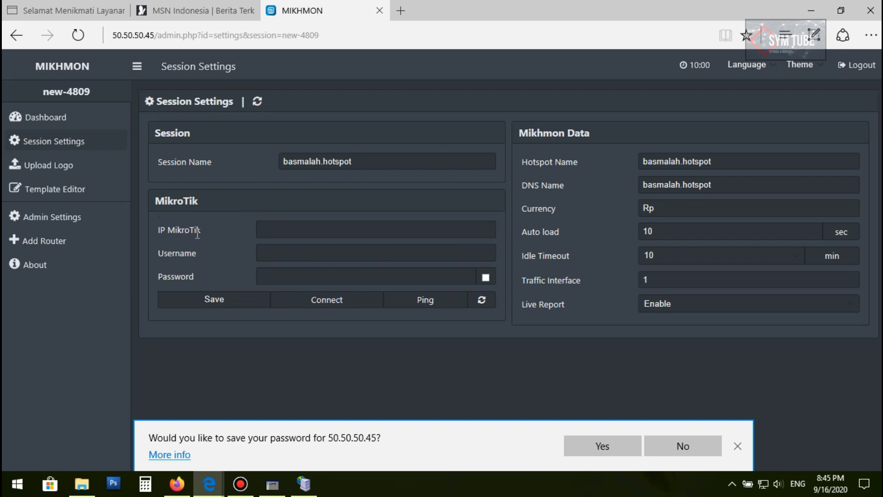
Arrange the browser and WinBox windows side by side on the desktop
{"action": "left_click", "coordinate": [276, 234]}
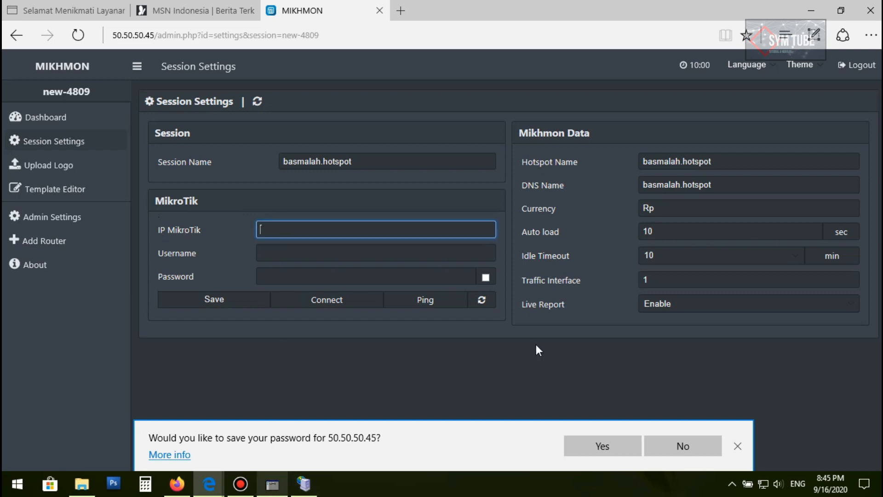
{"action": "left_click", "coordinate": [840, 10]}
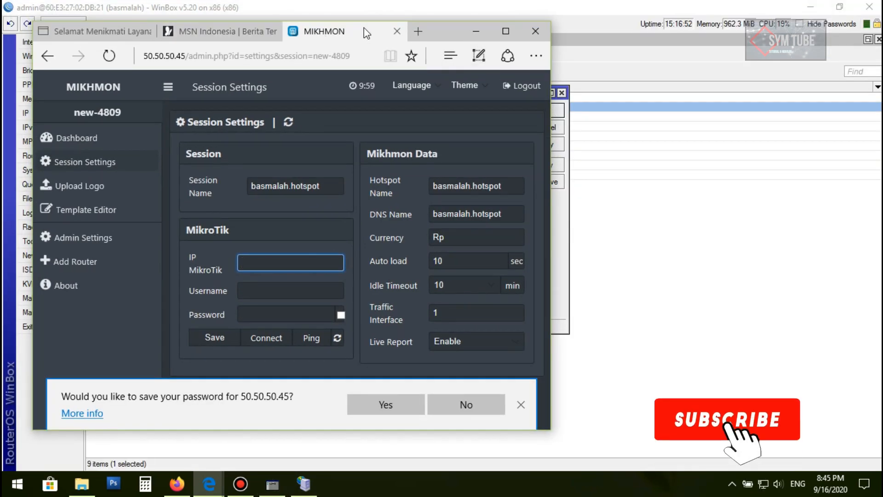
{"action": "left_click_drag", "start_coordinate": [435, 26], "coordinate": [702, 20]}
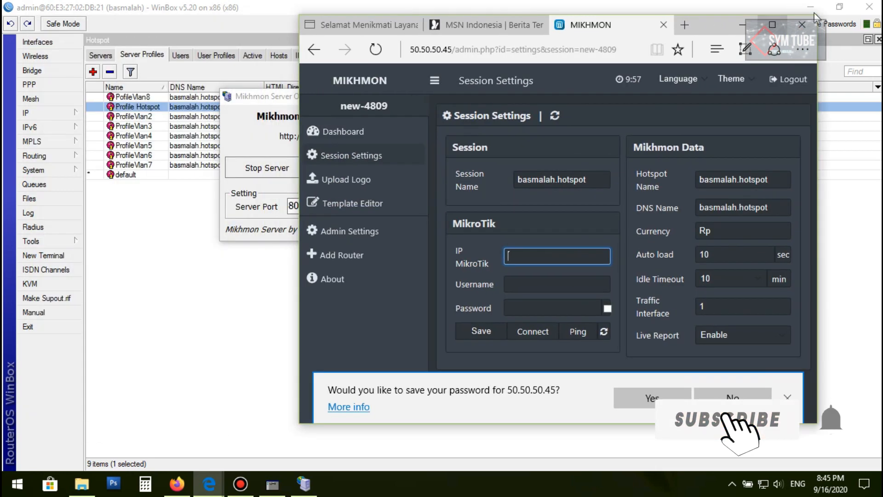
{"action": "left_click", "coordinate": [840, 7]}
{"action": "left_click_drag", "start_coordinate": [358, 57], "coordinate": [296, 51]}
{"action": "left_click_drag", "start_coordinate": [377, 139], "coordinate": [111, 122]}
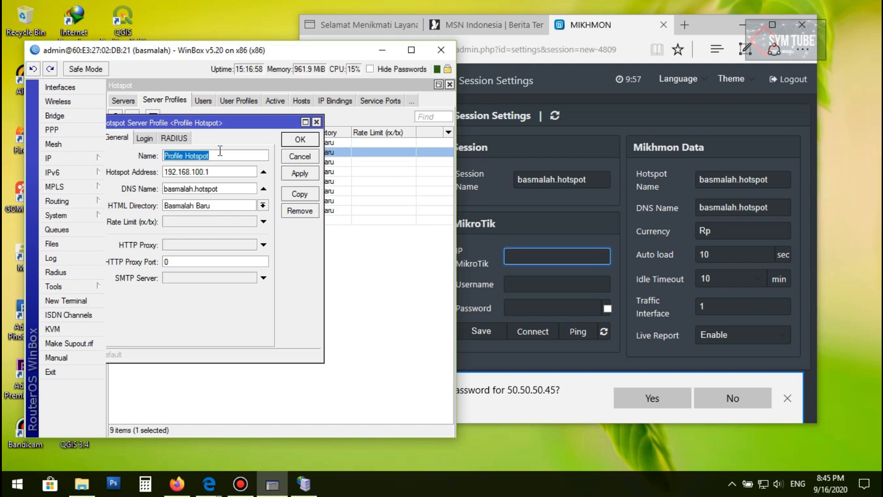
{"action": "left_click_drag", "start_coordinate": [272, 123], "coordinate": [317, 125]}
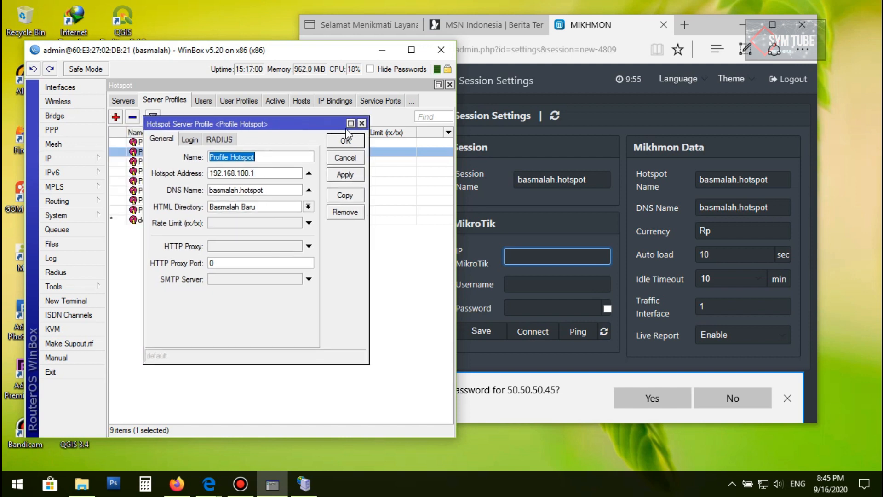
Open the 192.168.1.150/24 entry from the IP address list in WinBox
{"action": "left_click", "coordinate": [59, 155]}
{"action": "left_click", "coordinate": [117, 188]}
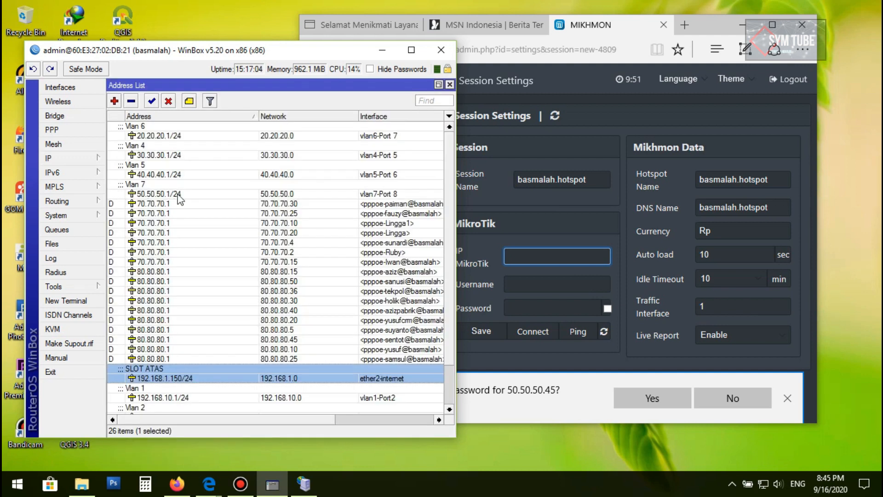
{"action": "double_click", "coordinate": [156, 379]}
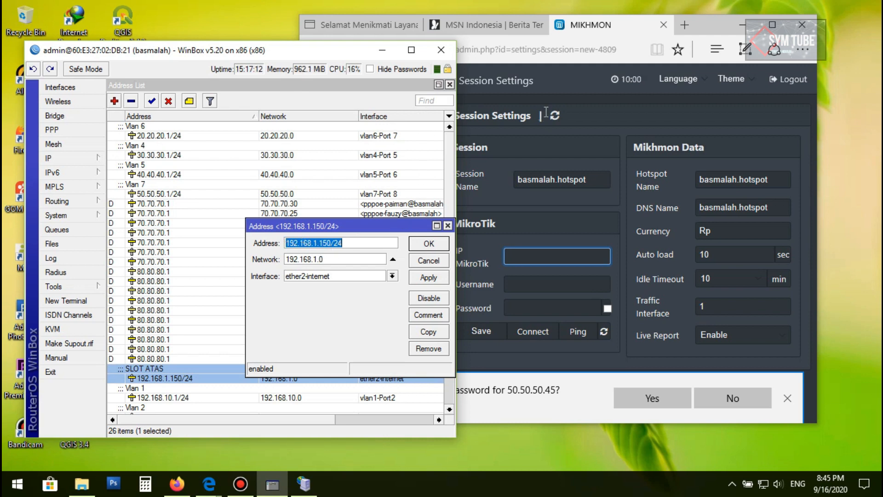
Enter 192.168.1.150 as the MikroTik IP in the Mikhmon session
{"action": "left_click", "coordinate": [563, 87]}
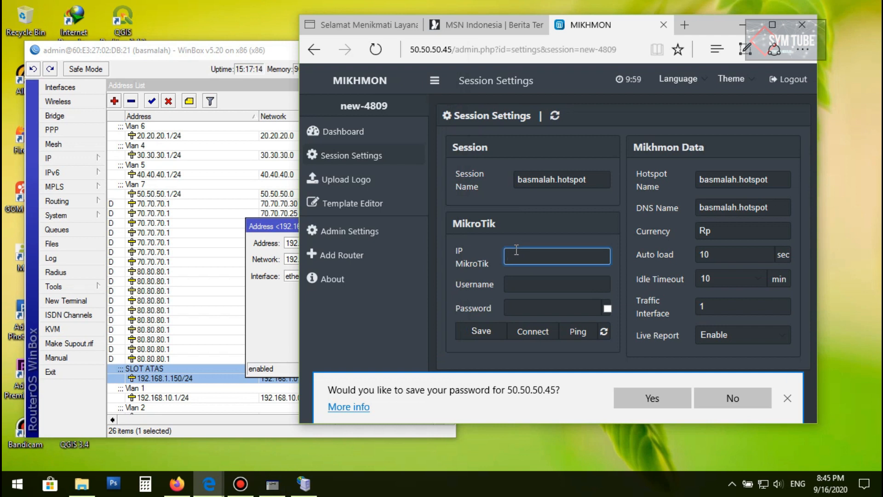
{"action": "type", "text": "192.168.1.150"}
{"action": "left_click", "coordinate": [550, 288]}
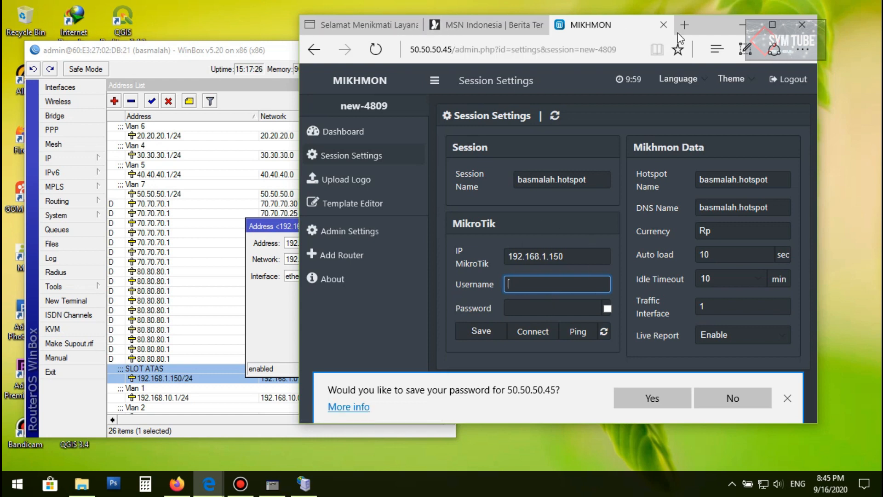
Reposition the browser and WinBox windows so both stay visible
{"action": "left_click_drag", "start_coordinate": [678, 35], "coordinate": [749, 42]}
{"action": "left_click_drag", "start_coordinate": [307, 51], "coordinate": [302, 22]}
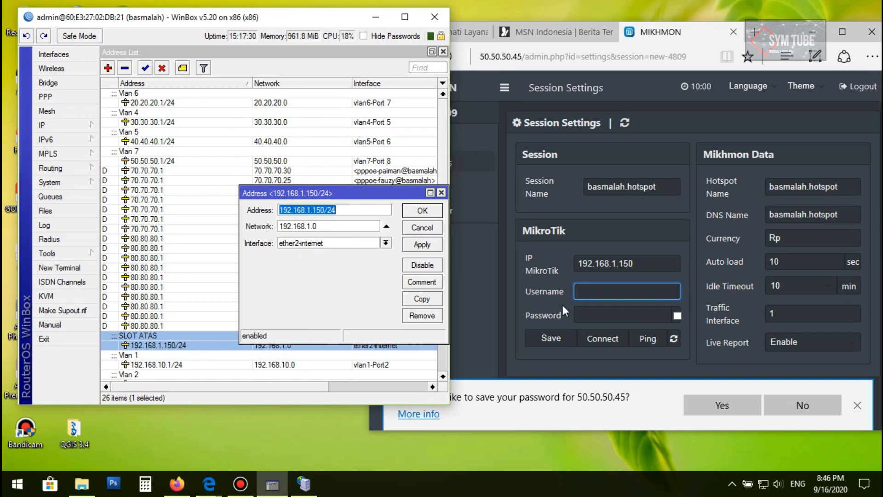
{"action": "left_click", "coordinate": [586, 294]}
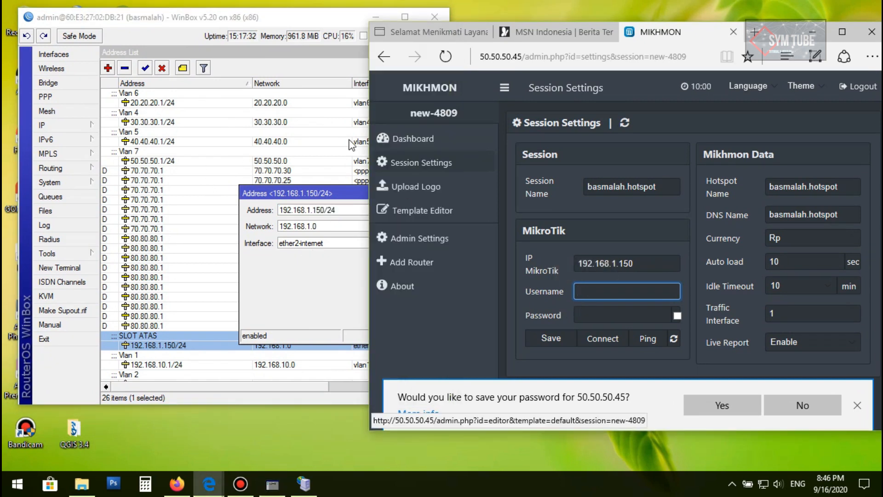
{"action": "left_click", "coordinate": [276, 21]}
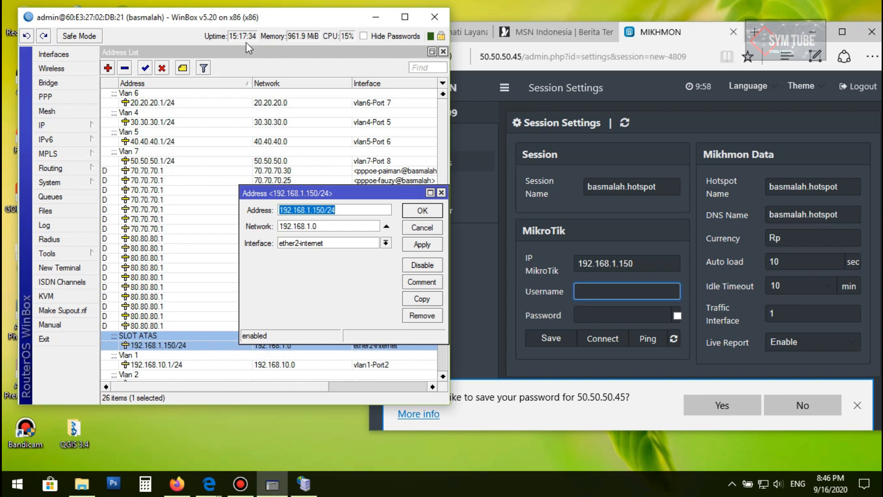
{"action": "left_click", "coordinate": [626, 292]}
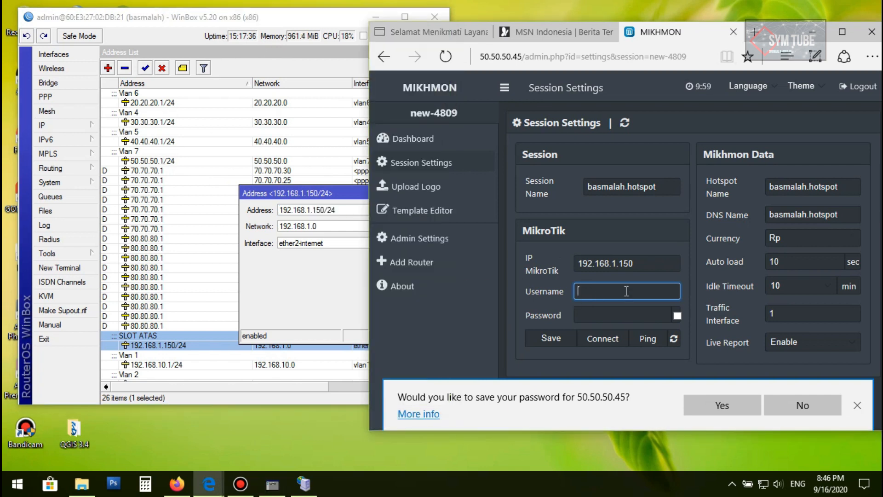
{"action": "left_click", "coordinate": [212, 21]}
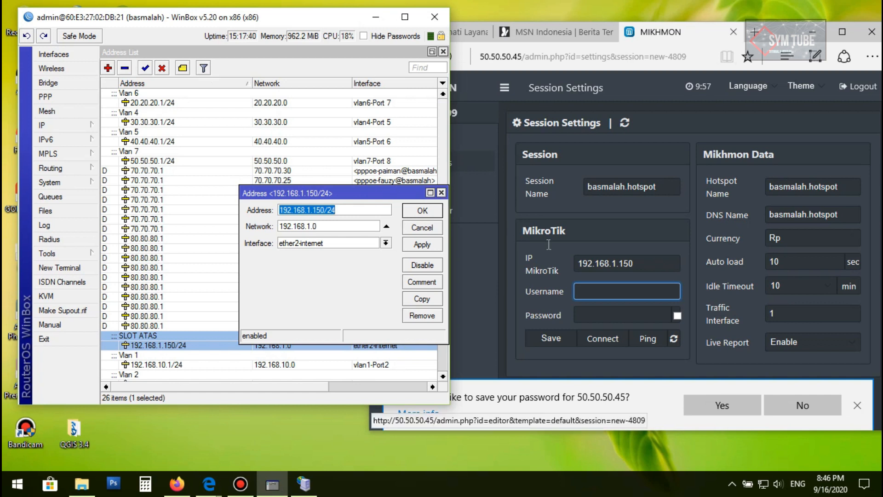
Enter admin as the MikroTik username and type the router's login password in the Mikhmon session
{"action": "left_click", "coordinate": [603, 291]}
{"action": "type", "text": "admin"}
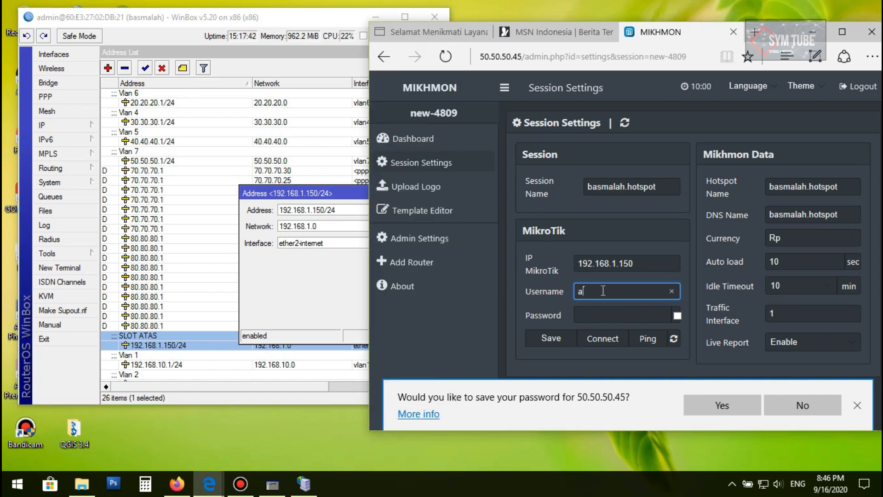
{"action": "left_click", "coordinate": [639, 317]}
{"action": "left_click", "coordinate": [677, 316]}
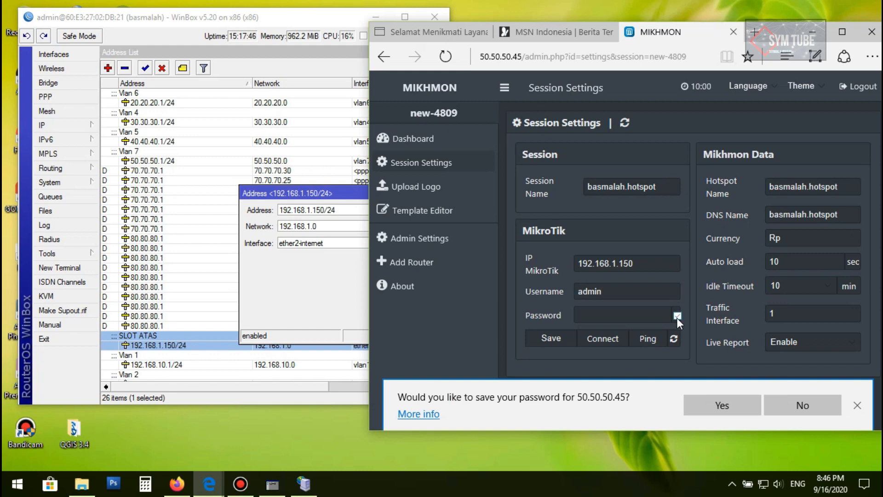
{"action": "left_click", "coordinate": [677, 316]}
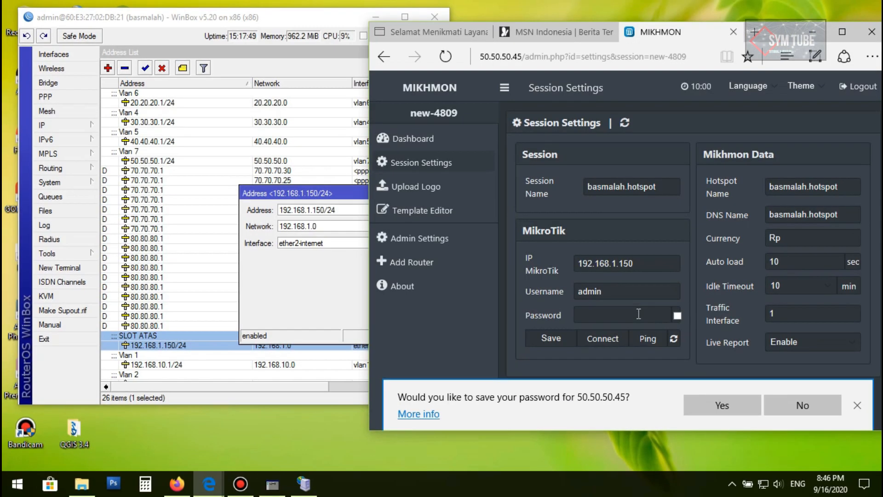
{"action": "left_click", "coordinate": [639, 313]}
{"action": "type", "text": "a"}
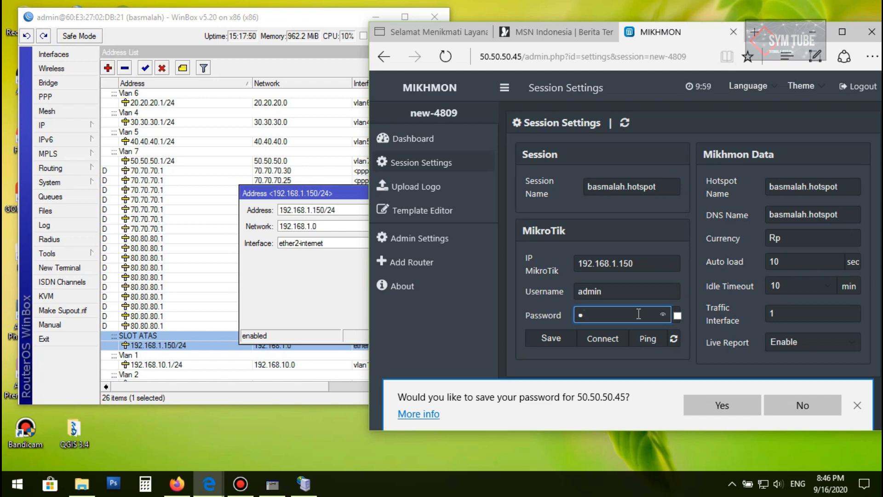
{"action": "type", "text": "•••••••••••"}
Save the session settings and connect Mikhmon to the router
{"action": "left_click", "coordinate": [842, 31]}
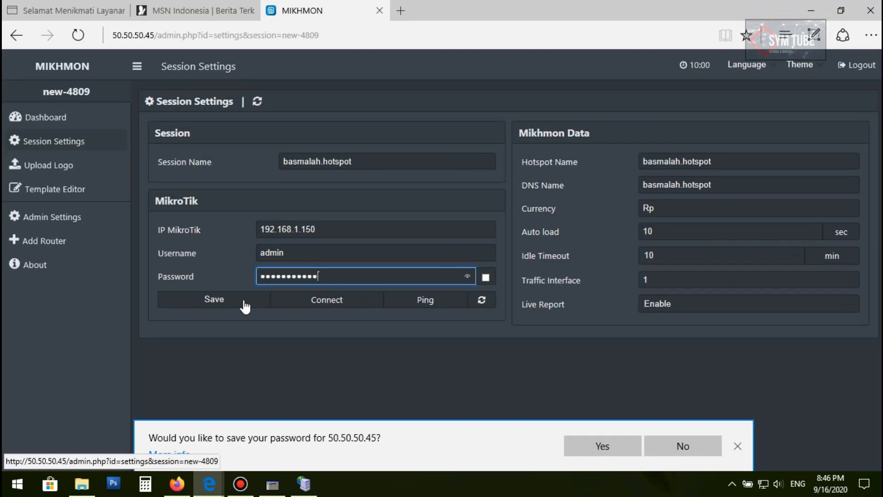
{"action": "left_click", "coordinate": [244, 307]}
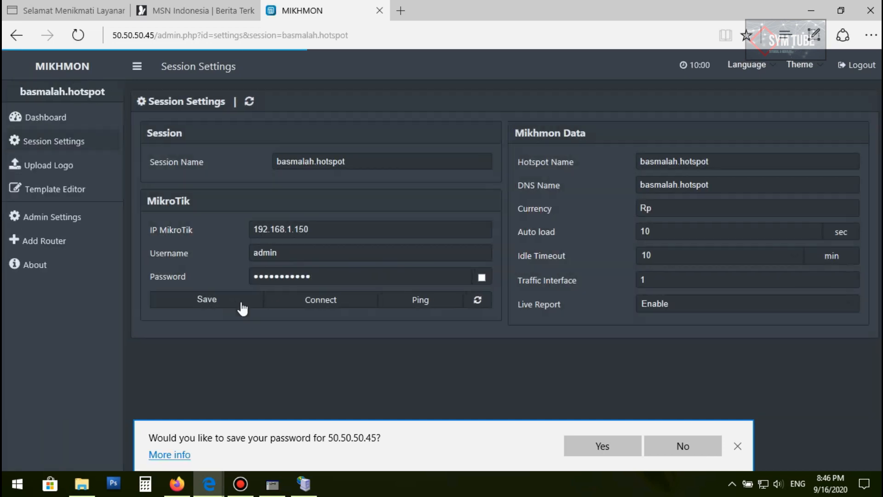
{"action": "left_click", "coordinate": [340, 306]}
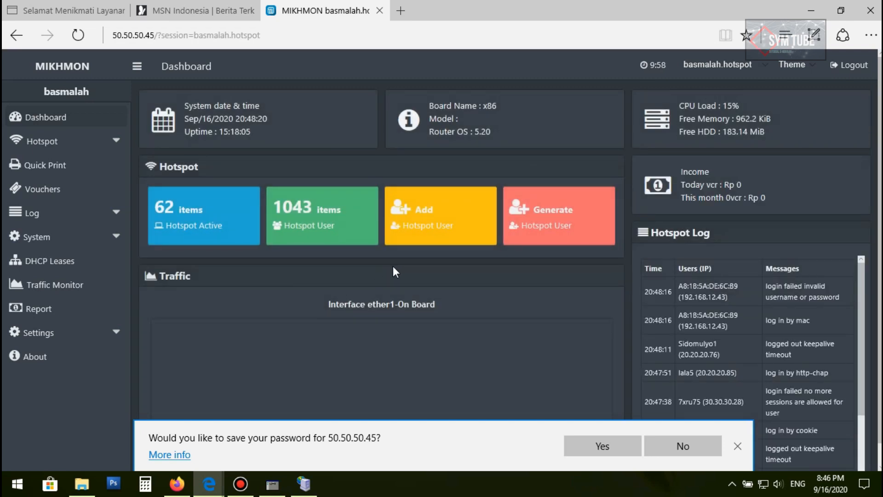
Browse the Mikhmon dashboard and expand the Hotspot, Users and User Profile menus
{"action": "scroll", "coordinate": [273, 210], "scroll_direction": "down", "scroll_amount": 1}
{"action": "scroll", "coordinate": [274, 210], "scroll_direction": "up", "scroll_amount": 1}
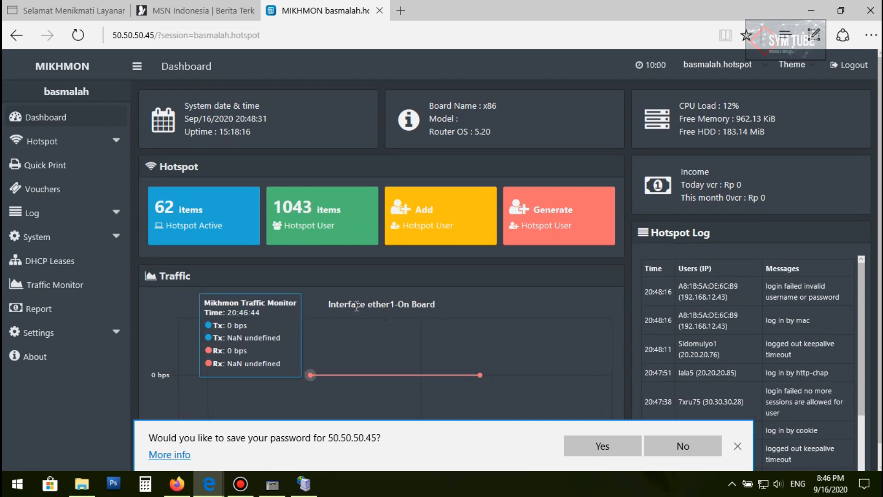
{"action": "scroll", "coordinate": [357, 304], "scroll_direction": "down", "scroll_amount": 1}
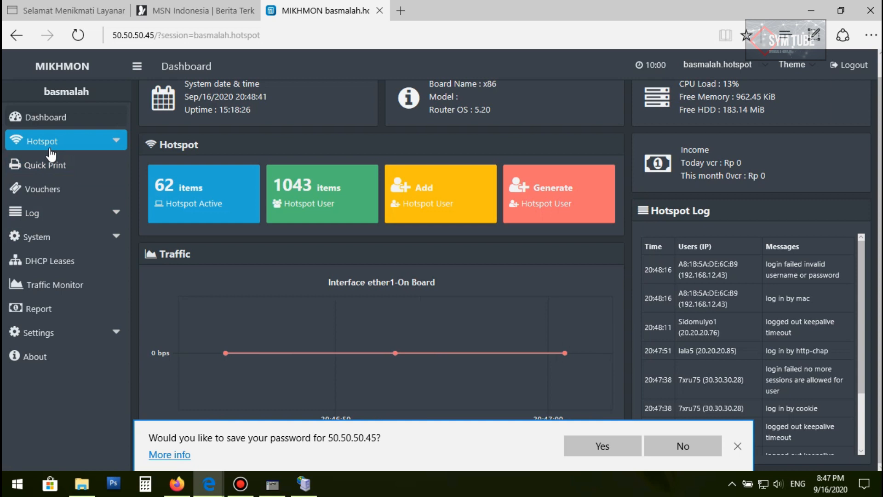
{"action": "left_click", "coordinate": [107, 146]}
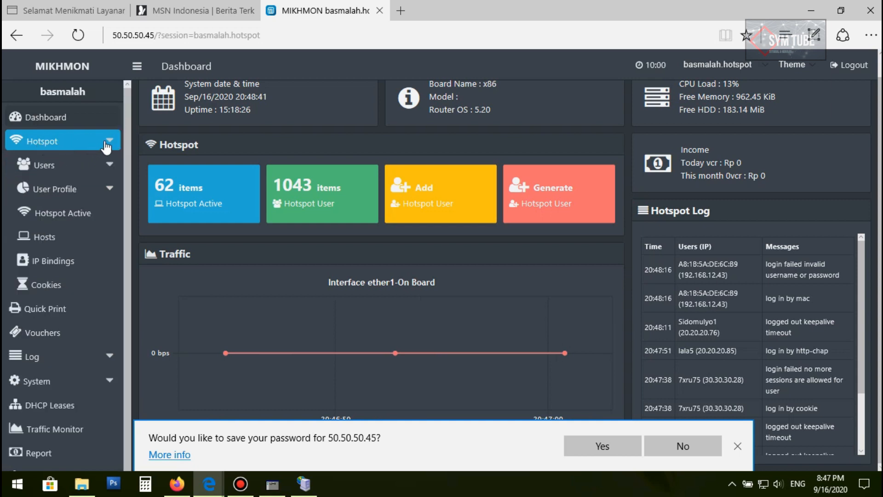
{"action": "left_click", "coordinate": [107, 172]}
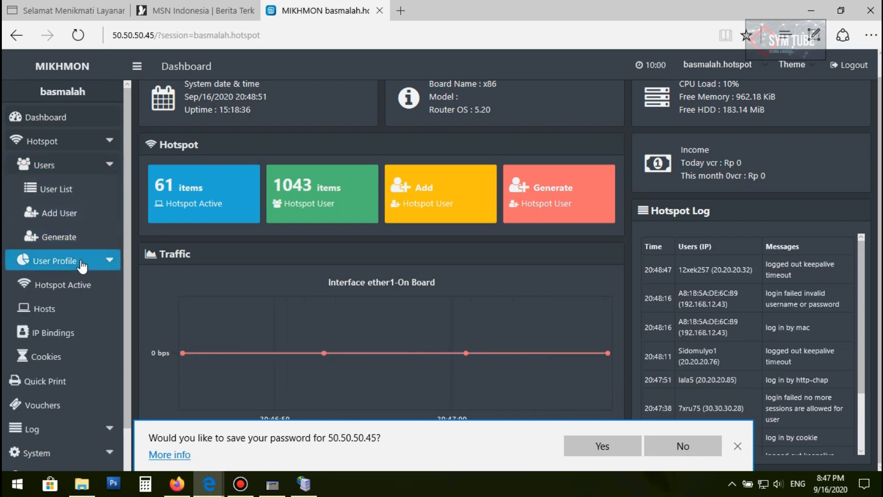
{"action": "left_click", "coordinate": [107, 263]}
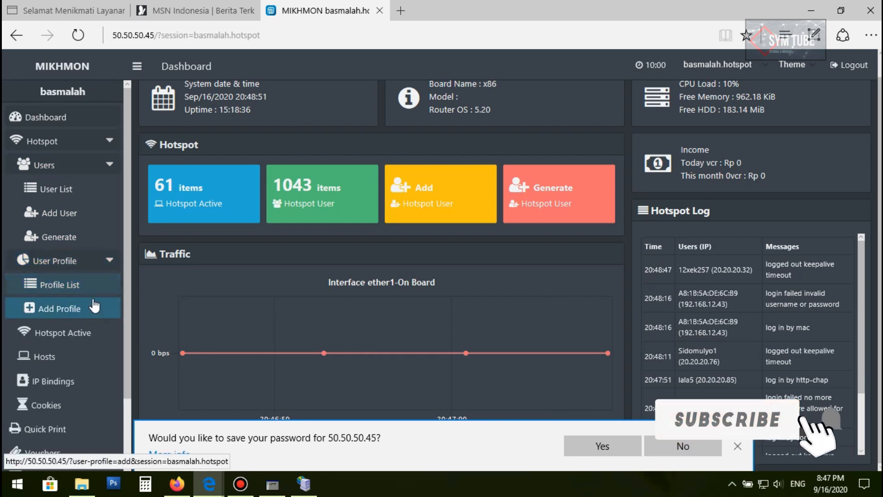
{"action": "left_click", "coordinate": [58, 290]}
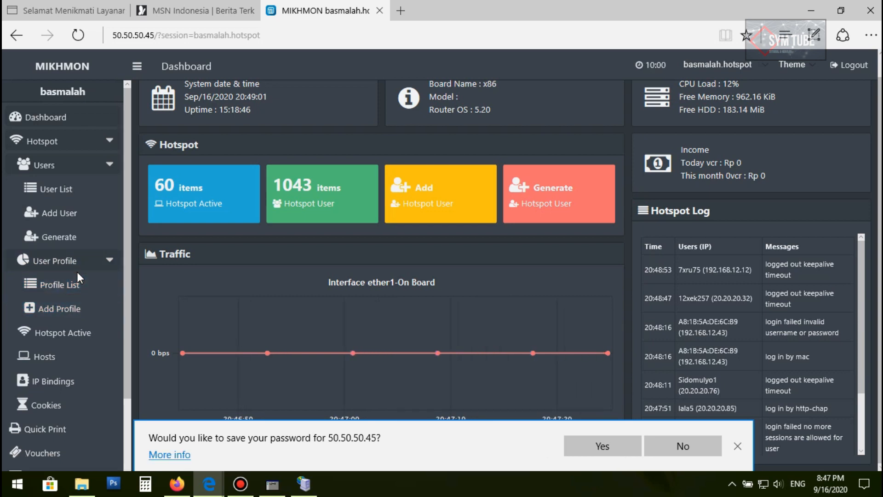
{"action": "scroll", "coordinate": [392, 158], "scroll_direction": "up", "scroll_amount": 1}
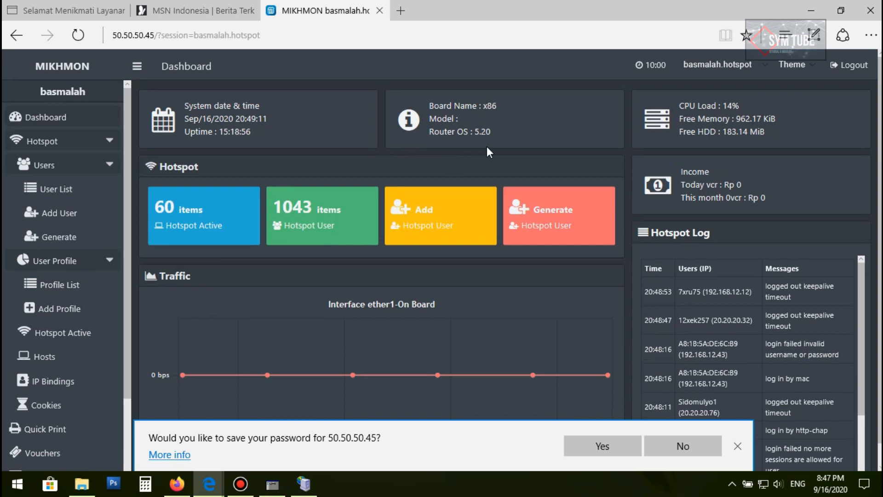
{"action": "left_click_drag", "start_coordinate": [475, 133], "coordinate": [502, 130]}
Switch to WinBox, maximize it, and close the address list and open dialogs
{"action": "left_click", "coordinate": [275, 486]}
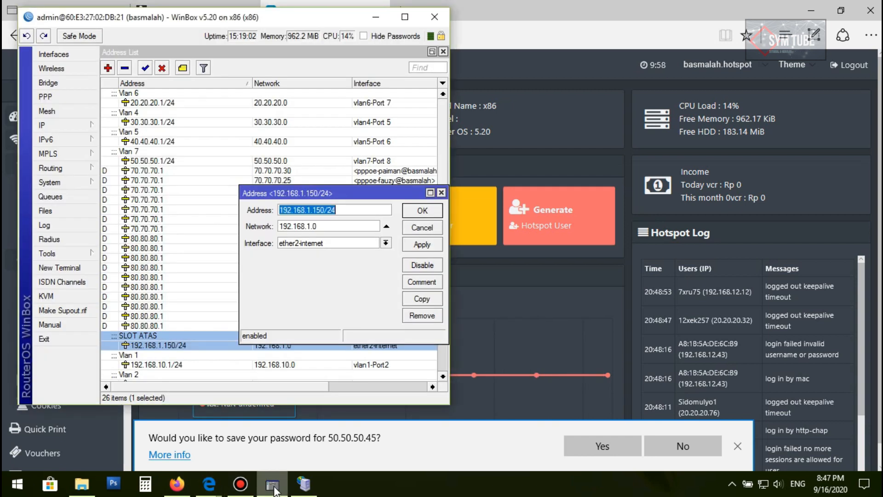
{"action": "left_click", "coordinate": [406, 19]}
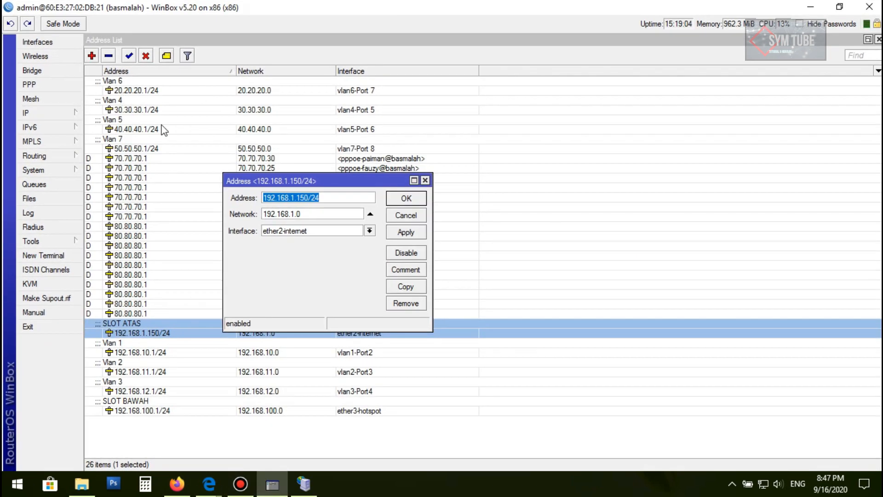
{"action": "left_click", "coordinate": [878, 39]}
{"action": "left_click", "coordinate": [878, 40]}
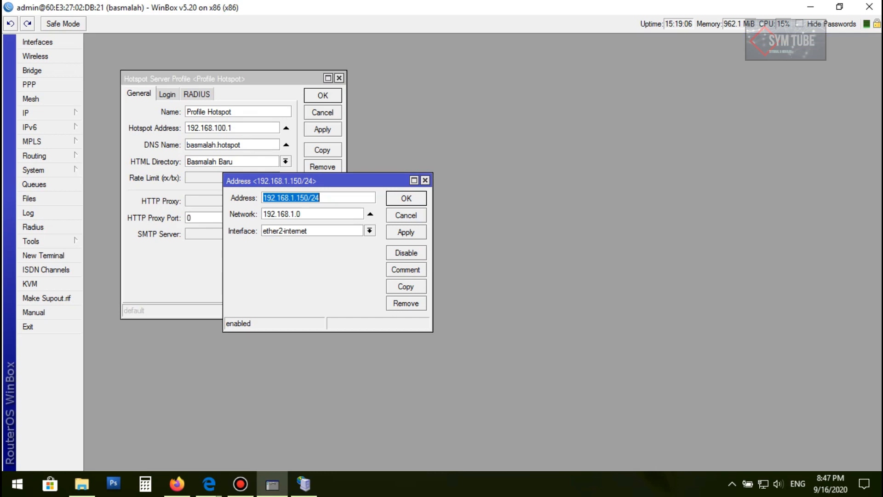
{"action": "left_click", "coordinate": [339, 79]}
{"action": "left_click", "coordinate": [425, 180]}
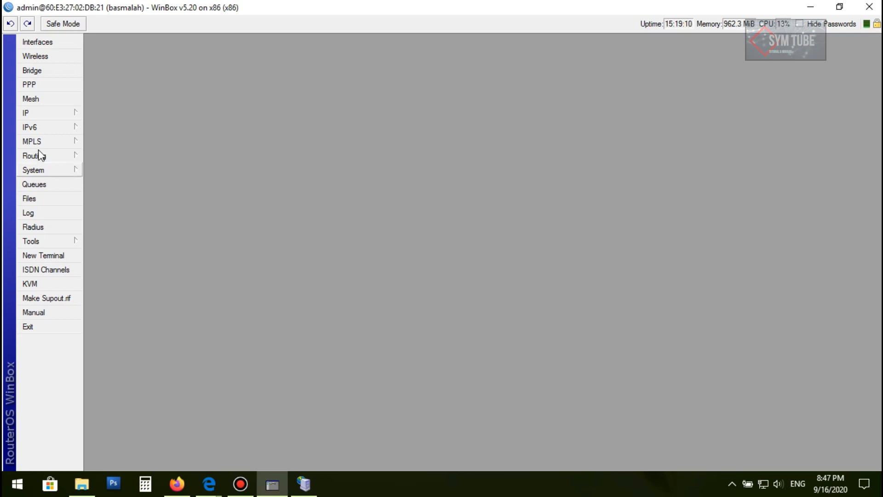
Create a new hotspot user profile named Coba by copying the 12 Jam user profile
{"action": "left_click", "coordinate": [39, 114]}
{"action": "left_click", "coordinate": [103, 228]}
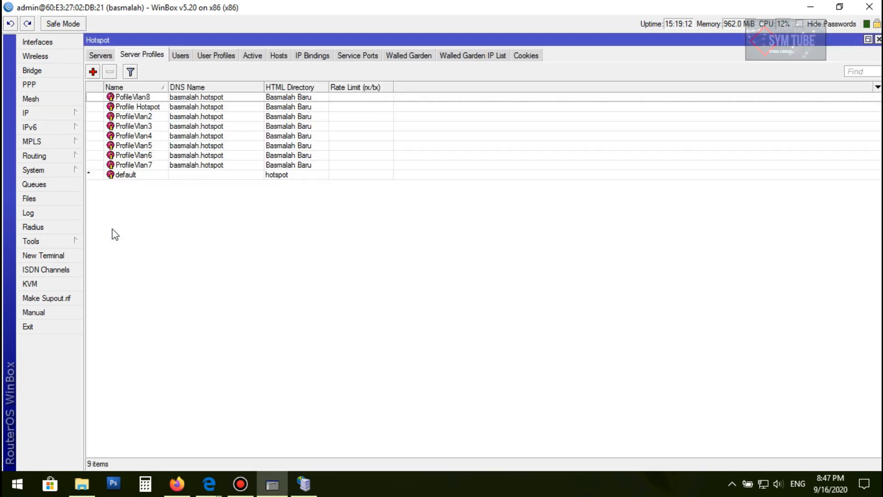
{"action": "left_click", "coordinate": [225, 56]}
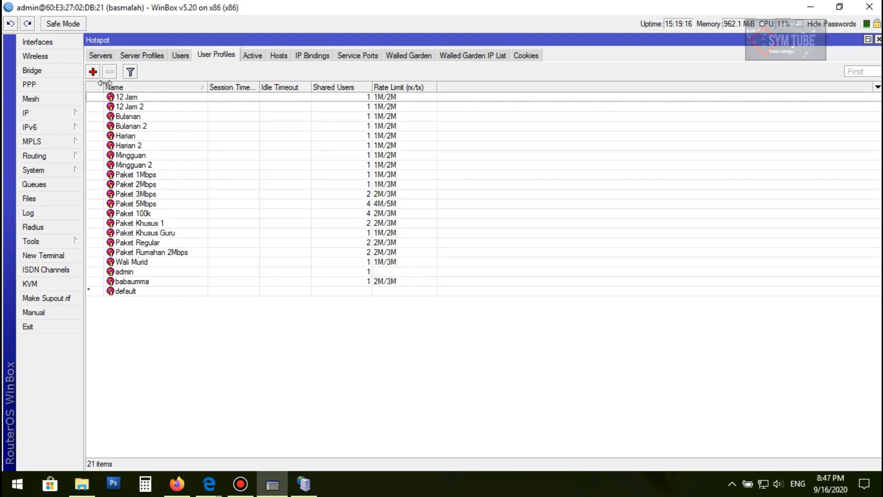
{"action": "double_click", "coordinate": [128, 98]}
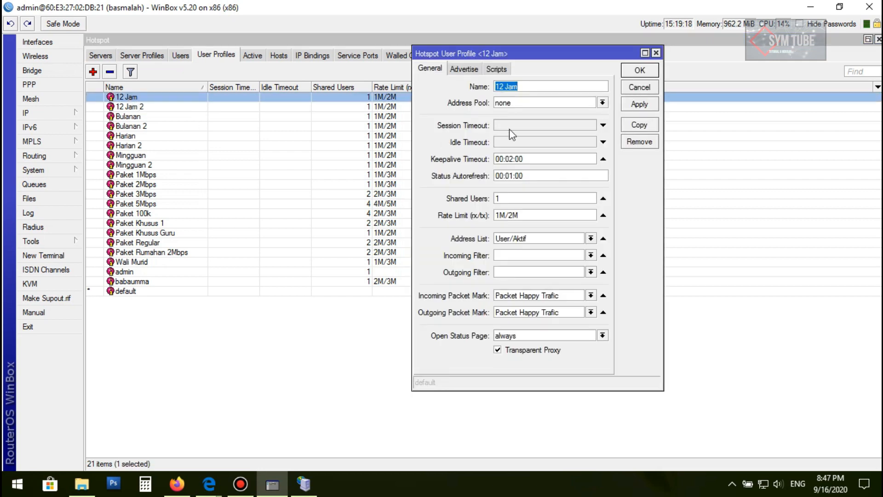
{"action": "left_click_drag", "start_coordinate": [537, 52], "coordinate": [564, 83]}
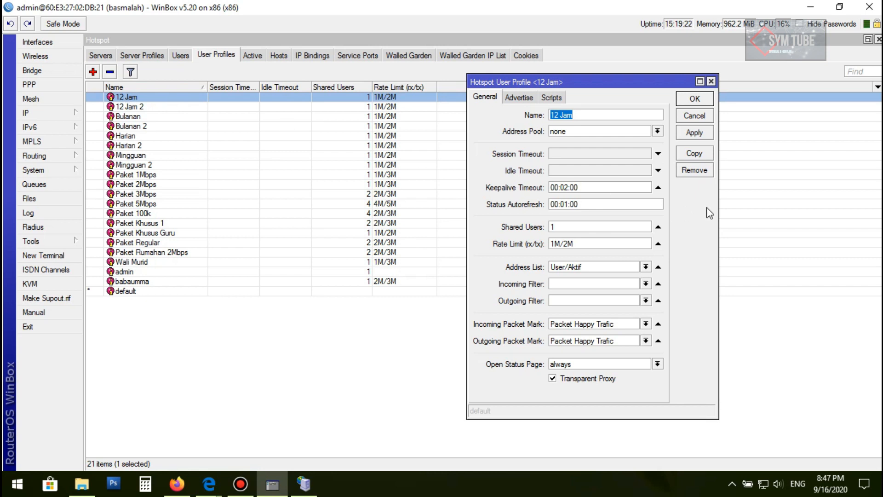
{"action": "left_click", "coordinate": [694, 153]}
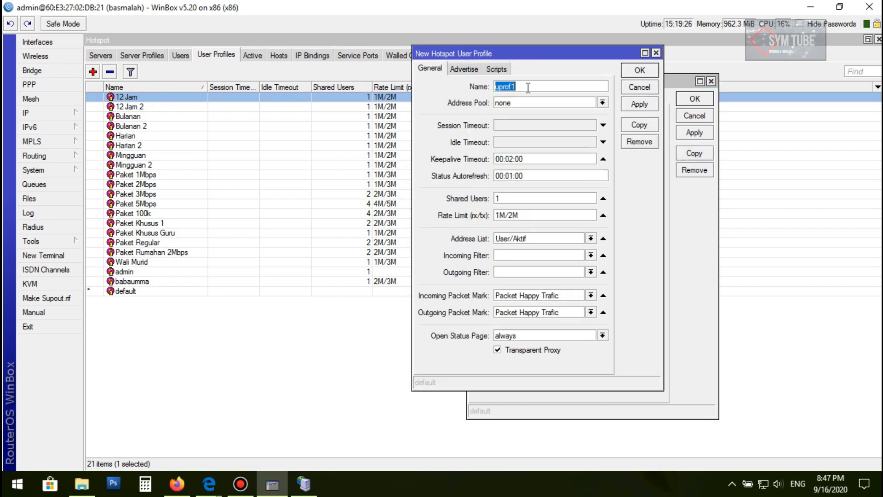
{"action": "type", "text": "Cob"}
{"action": "left_click", "coordinate": [635, 108]}
{"action": "left_click", "coordinate": [640, 70]}
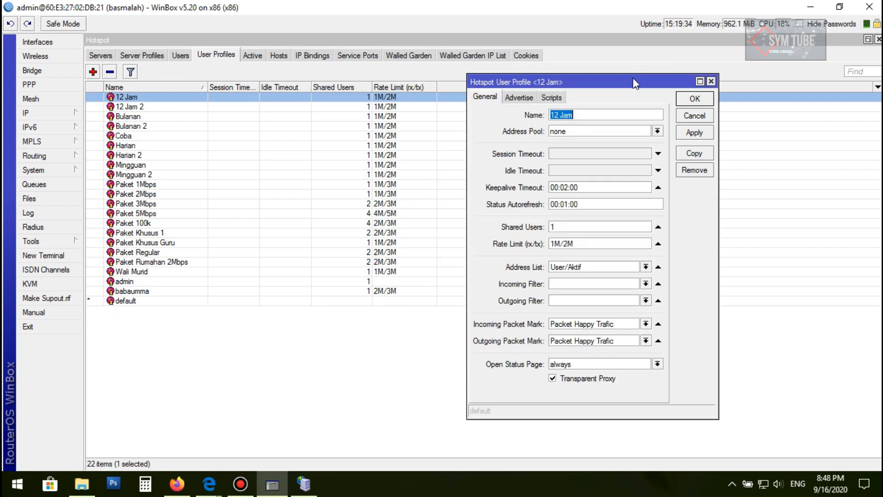
{"action": "left_click", "coordinate": [685, 98]}
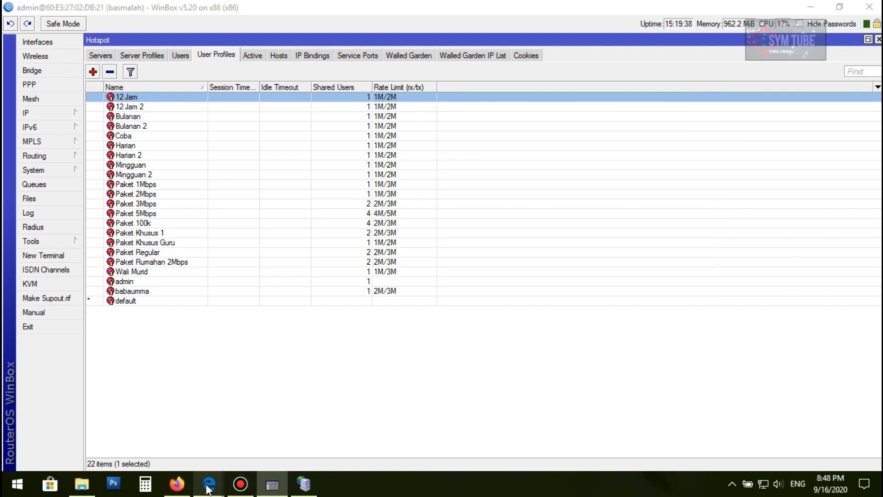
Reload Mikhmon and open the hotspot user profile list to look for the new profile
{"action": "mouse_move", "coordinate": [207, 487]}
{"action": "left_click", "coordinate": [179, 429]}
{"action": "left_click", "coordinate": [77, 35]}
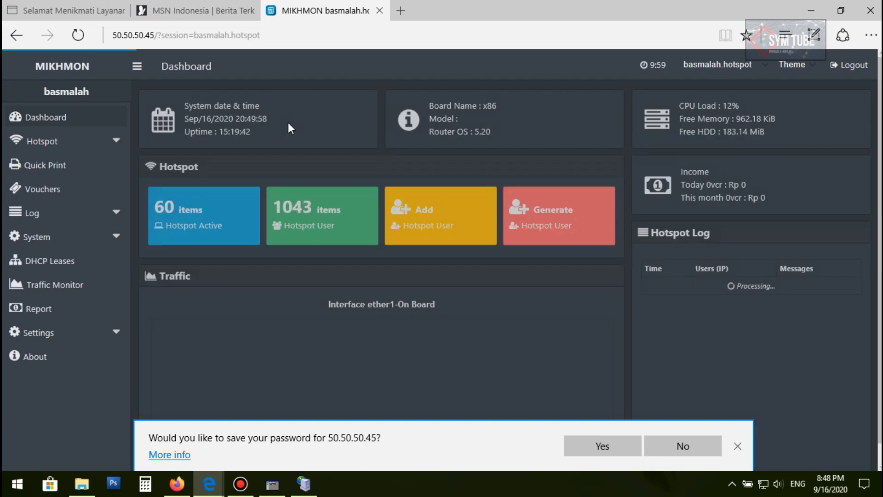
{"action": "left_click", "coordinate": [114, 148]}
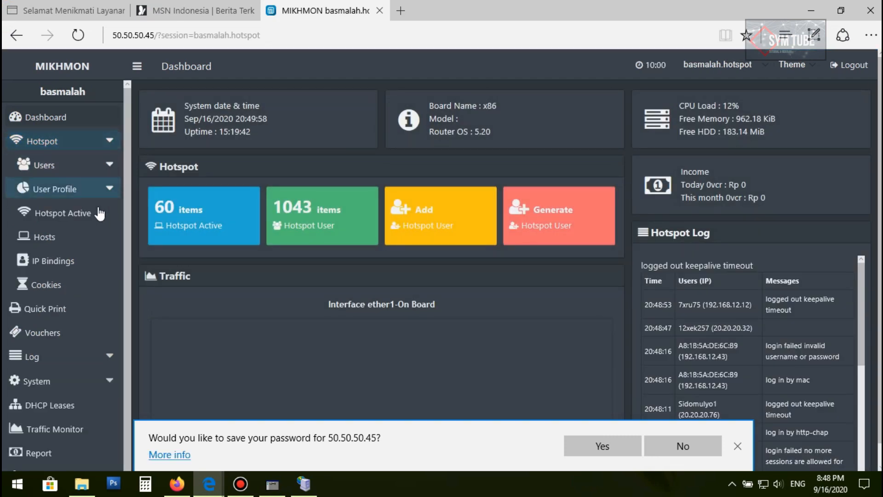
{"action": "left_click", "coordinate": [107, 198]}
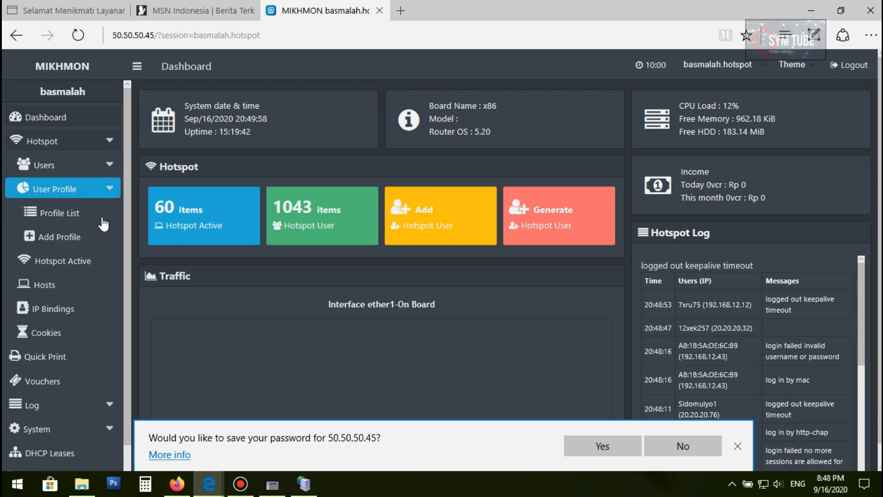
{"action": "left_click", "coordinate": [61, 224]}
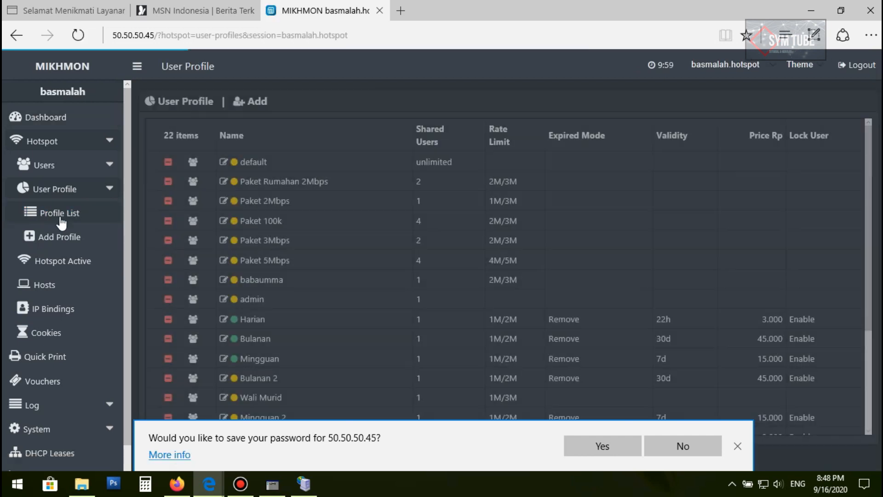
{"action": "scroll", "coordinate": [277, 236], "scroll_direction": "down", "scroll_amount": 3}
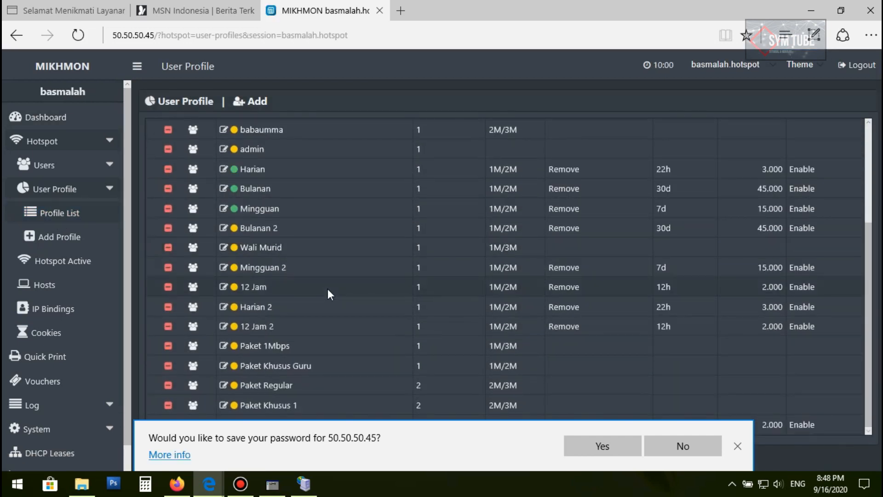
{"action": "scroll", "coordinate": [327, 288], "scroll_direction": "up", "scroll_amount": 3}
{"action": "scroll", "coordinate": [328, 289], "scroll_direction": "down", "scroll_amount": 3}
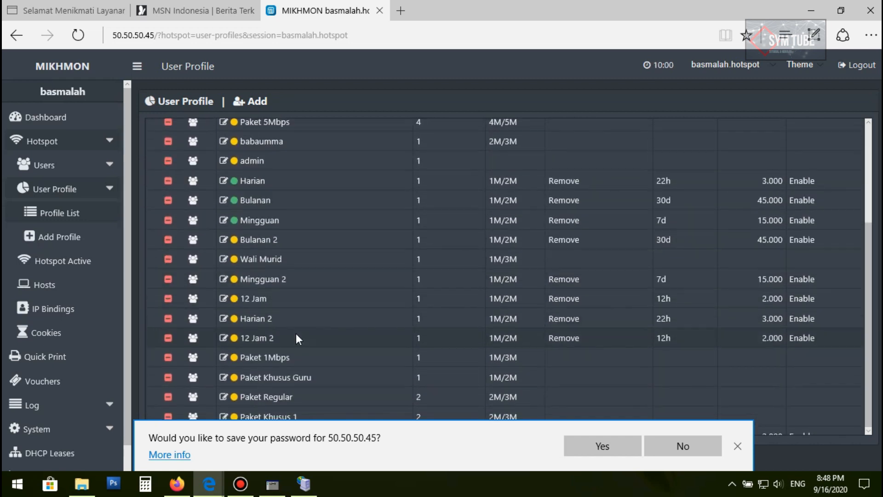
{"action": "scroll", "coordinate": [296, 331], "scroll_direction": "up", "scroll_amount": 3}
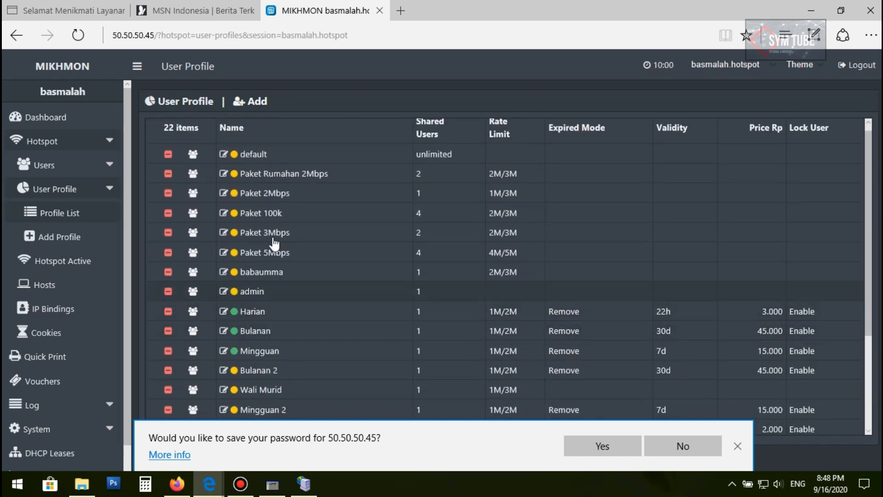
{"action": "left_click", "coordinate": [78, 35]}
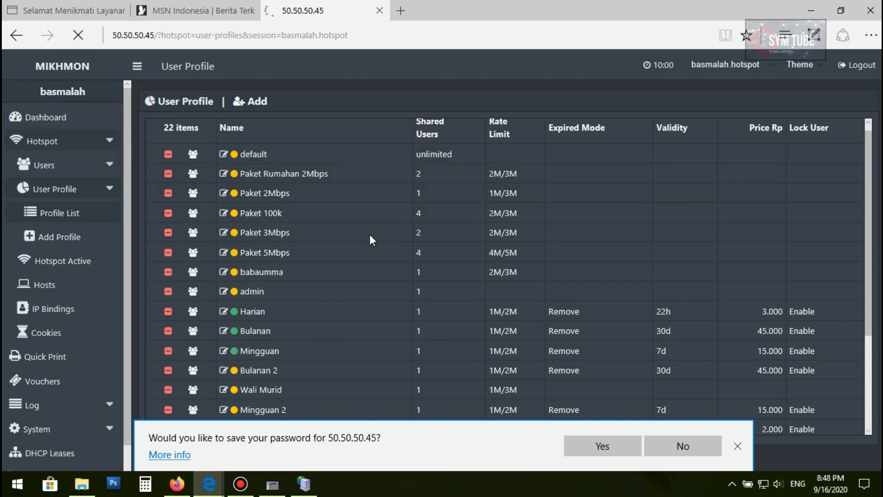
Scroll through the hotspot user profile list to look for the Coba profile, dismissing the password-save prompt
{"action": "scroll", "coordinate": [378, 250], "scroll_direction": "down", "scroll_amount": 3}
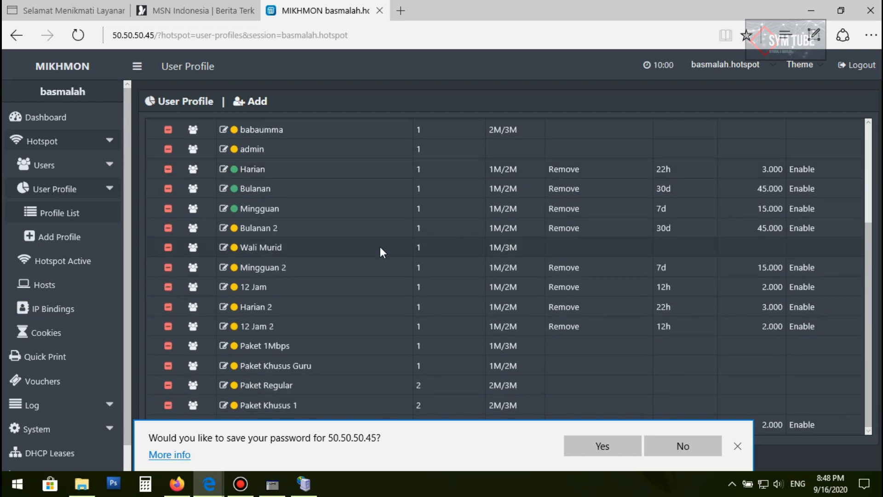
{"action": "left_click", "coordinate": [738, 447]}
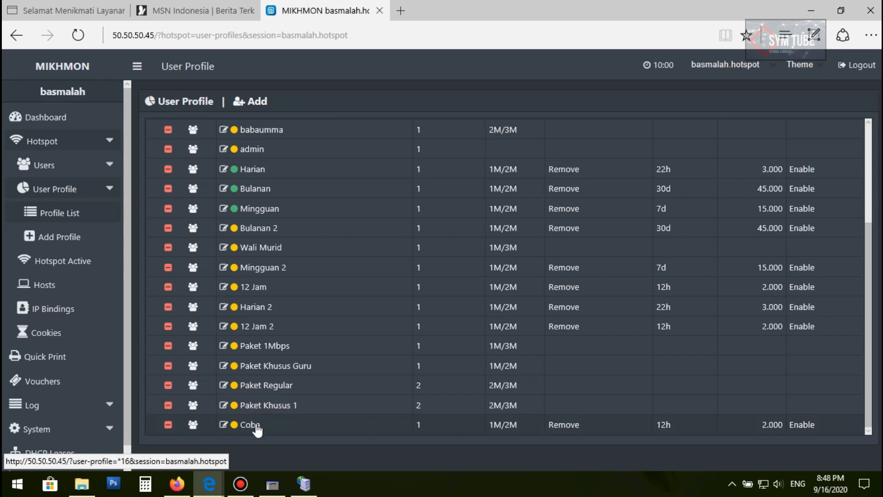
{"action": "scroll", "coordinate": [388, 327], "scroll_direction": "up", "scroll_amount": 3}
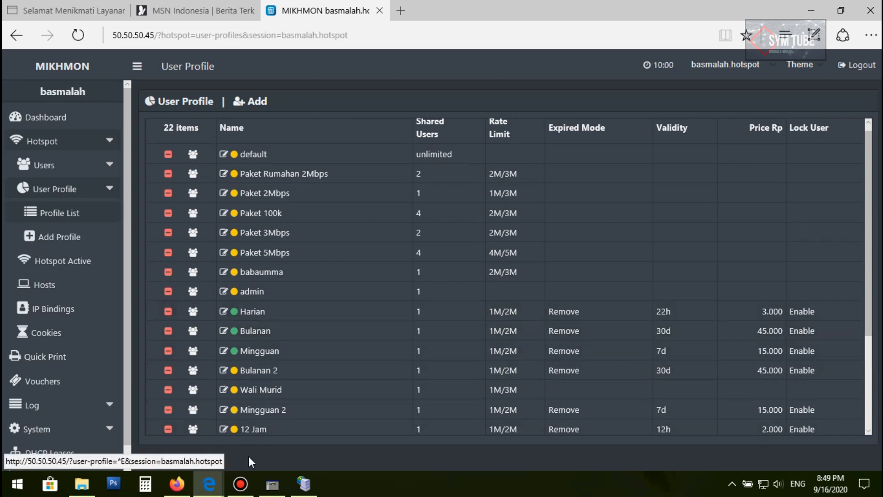
Switch to WinBox, close the Hotspot window, and minimize WinBox
{"action": "left_click", "coordinate": [272, 484]}
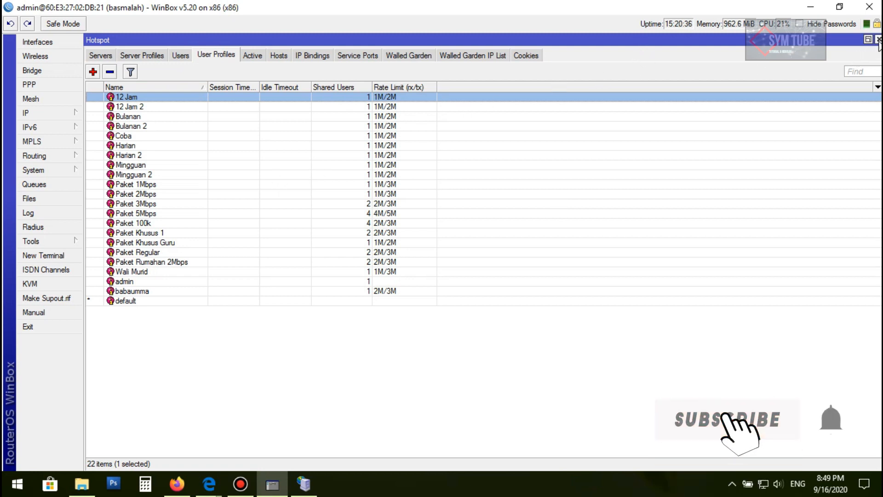
{"action": "left_click", "coordinate": [878, 39]}
{"action": "left_click", "coordinate": [821, 8]}
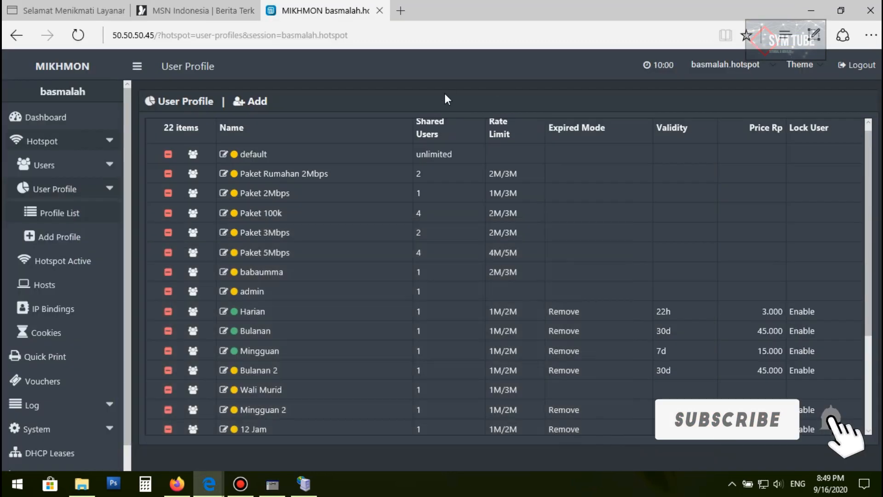
Open the Generate User page and set the quantity of users to 20
{"action": "left_click", "coordinate": [98, 166]}
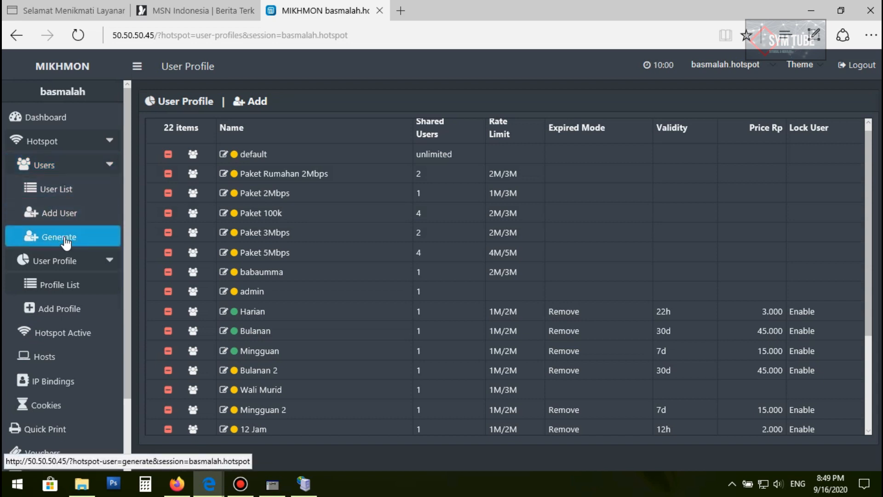
{"action": "left_click", "coordinate": [72, 243]}
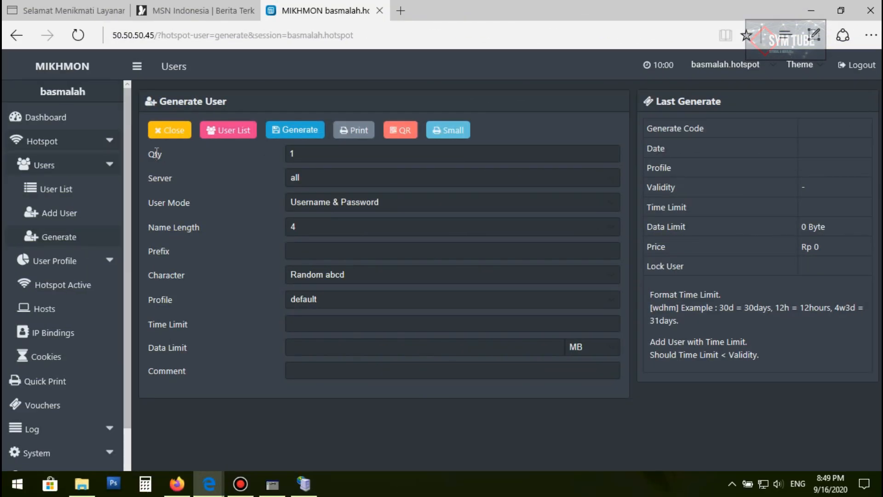
{"action": "double_click", "coordinate": [292, 154]}
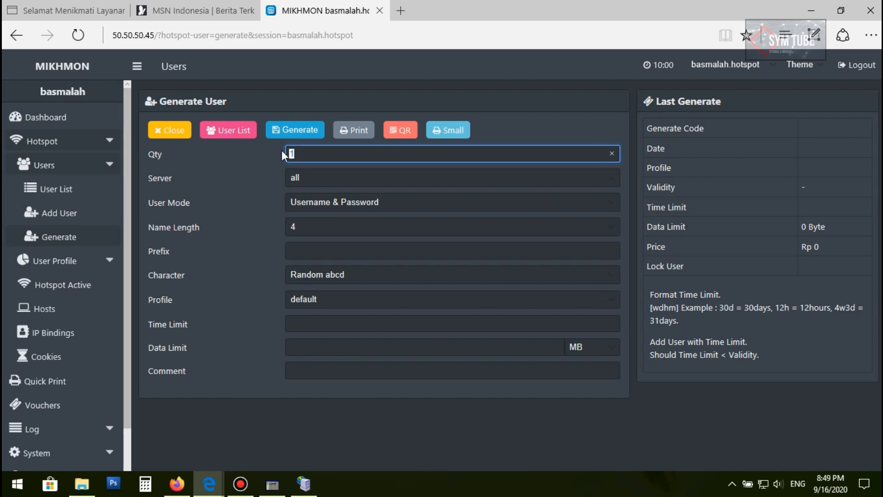
{"action": "type", "text": "20"}
{"action": "left_click", "coordinate": [192, 181]}
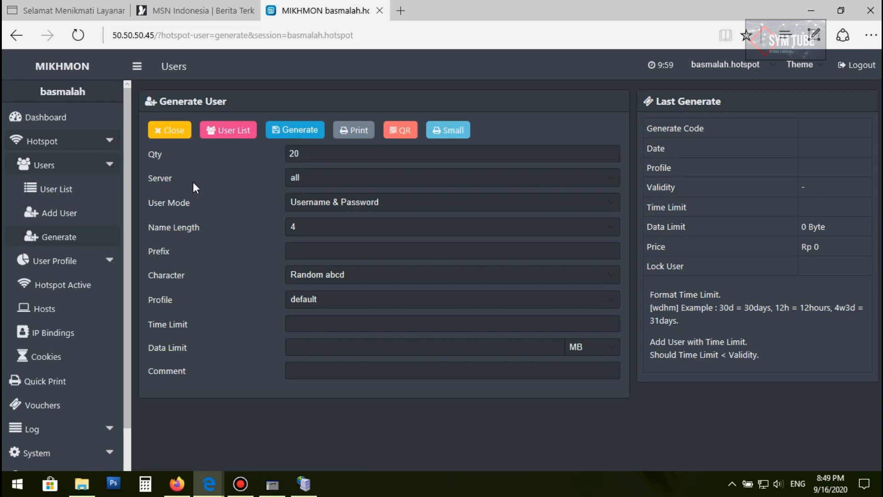
{"action": "left_click", "coordinate": [303, 178]}
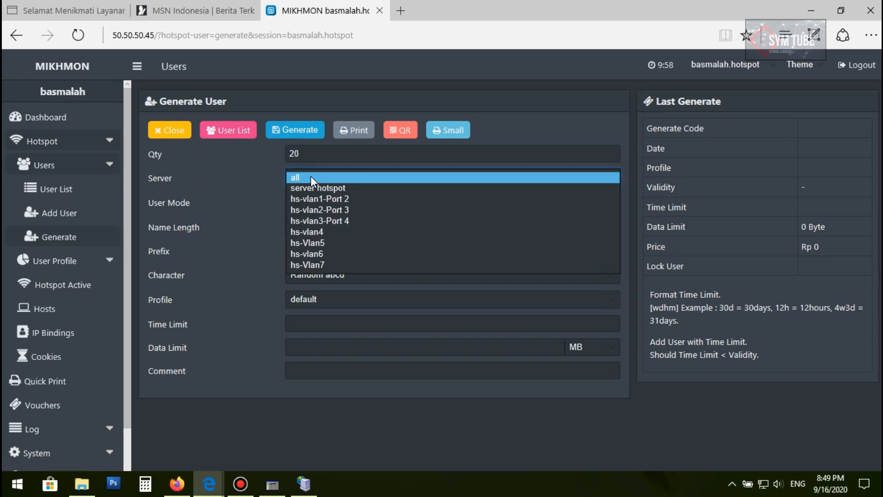
{"action": "left_click", "coordinate": [313, 176]}
{"action": "left_click", "coordinate": [313, 176]}
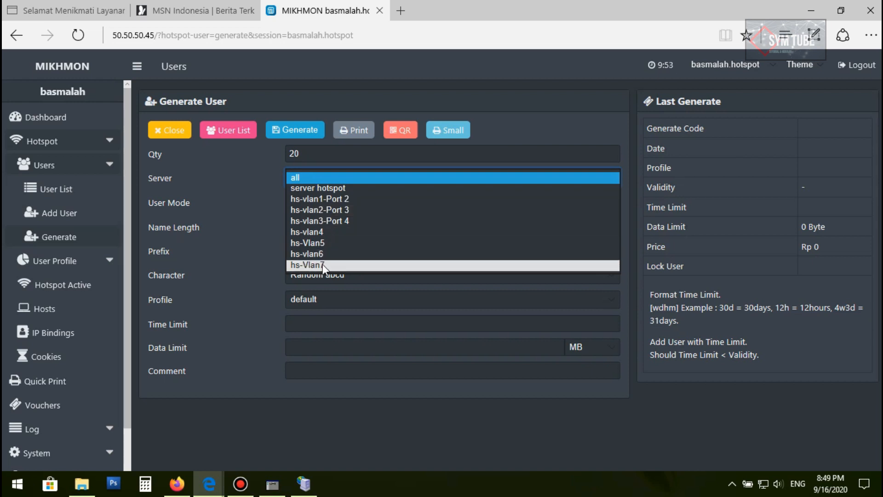
{"action": "left_click", "coordinate": [256, 178]}
{"action": "left_click", "coordinate": [305, 180]}
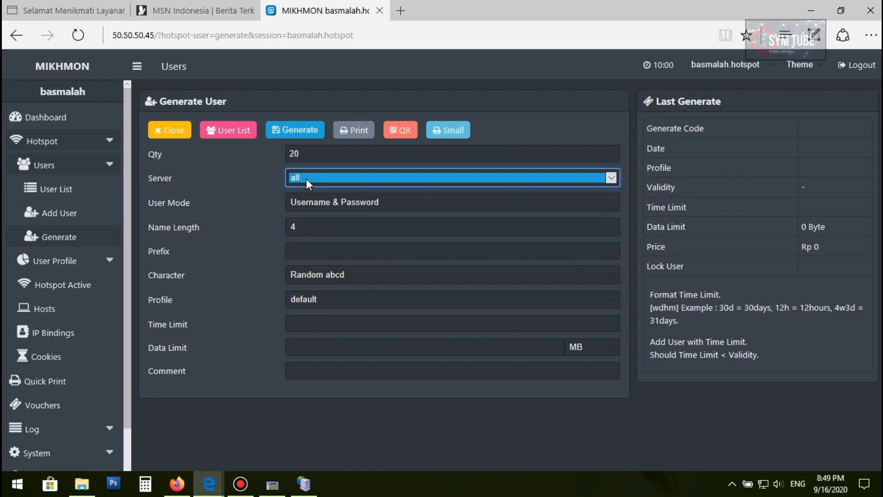
{"action": "left_click", "coordinate": [305, 179]}
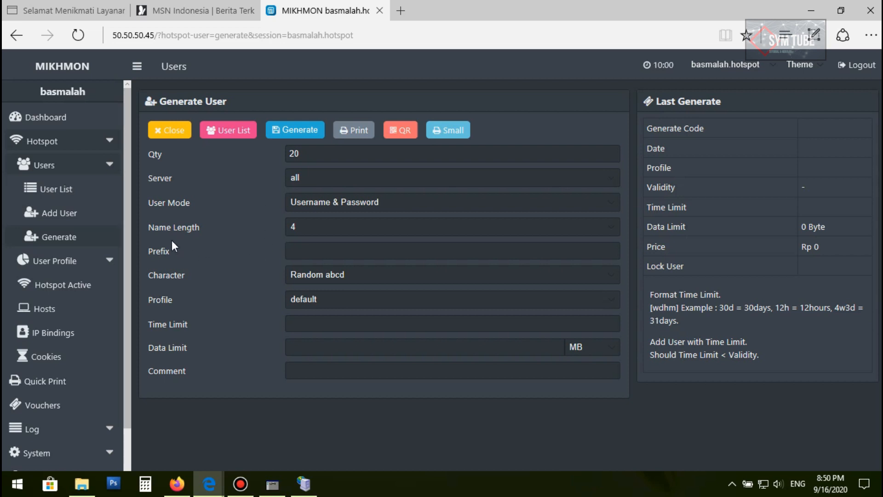
Set the generated name length to 5
{"action": "left_click", "coordinate": [297, 227]}
{"action": "left_click", "coordinate": [297, 226]}
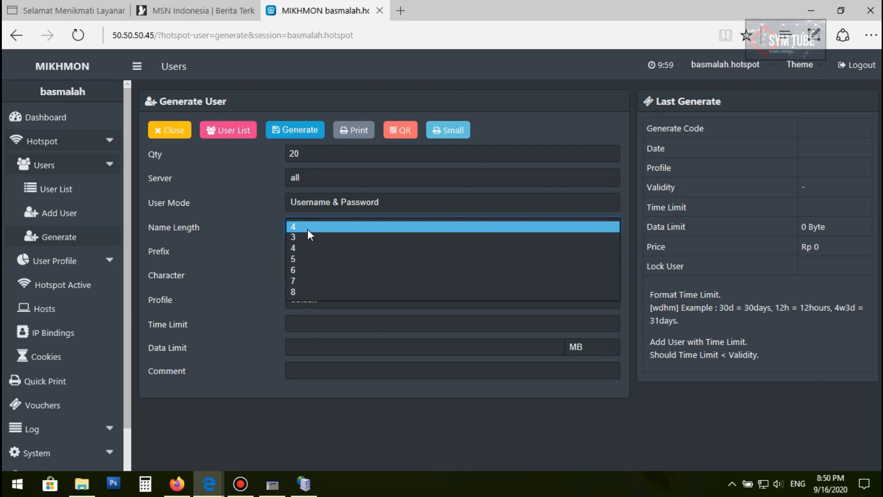
{"action": "left_click", "coordinate": [307, 228]}
{"action": "left_click", "coordinate": [268, 230]}
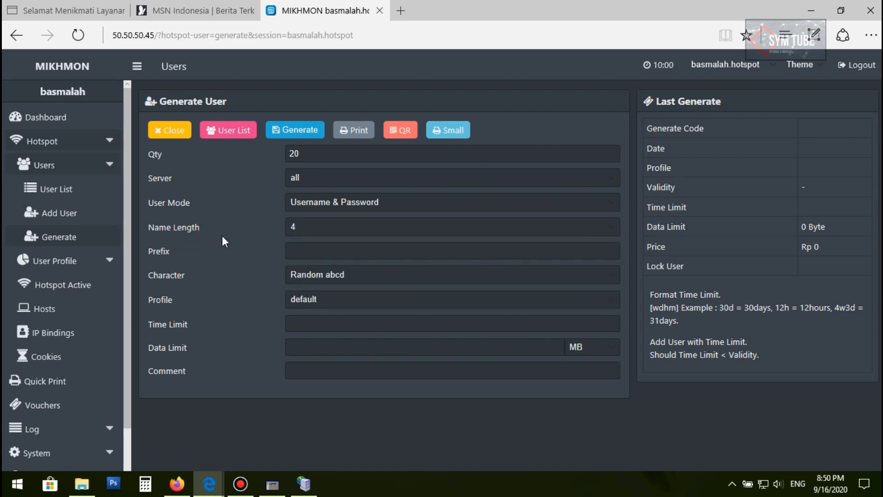
{"action": "left_click", "coordinate": [315, 227]}
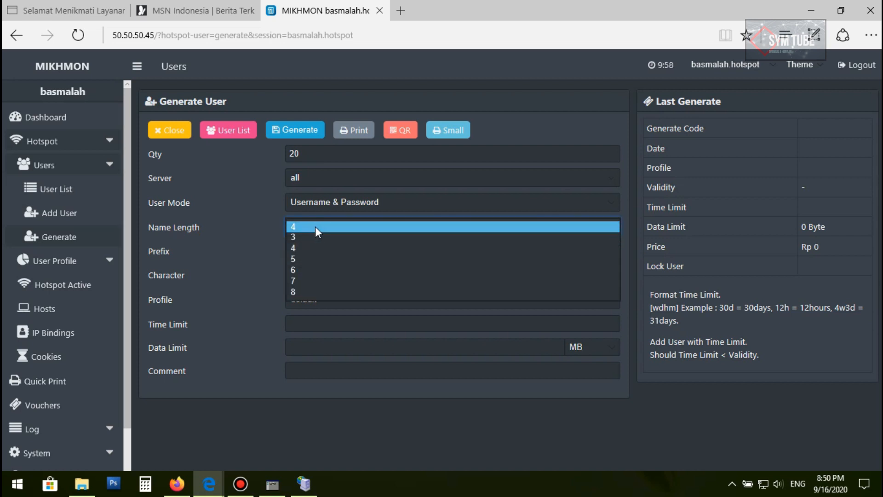
{"action": "left_click", "coordinate": [309, 225]}
{"action": "left_click", "coordinate": [309, 225]}
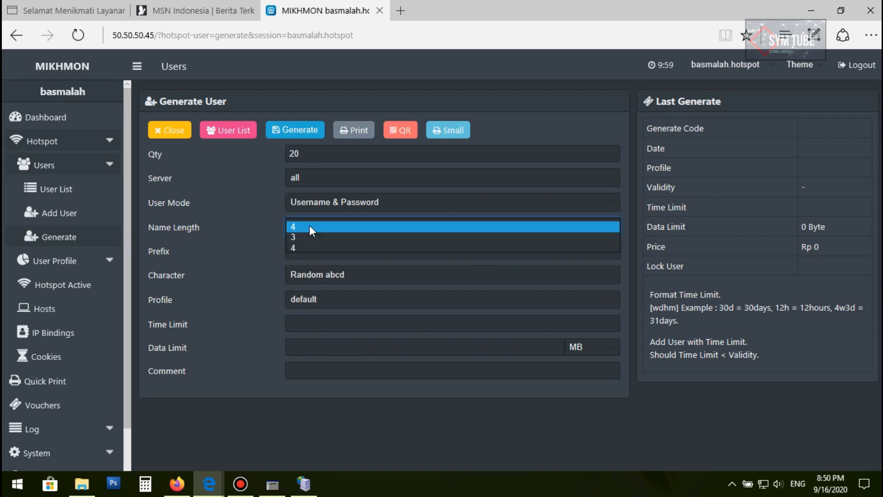
{"action": "left_click", "coordinate": [308, 236]}
{"action": "left_click", "coordinate": [308, 227]}
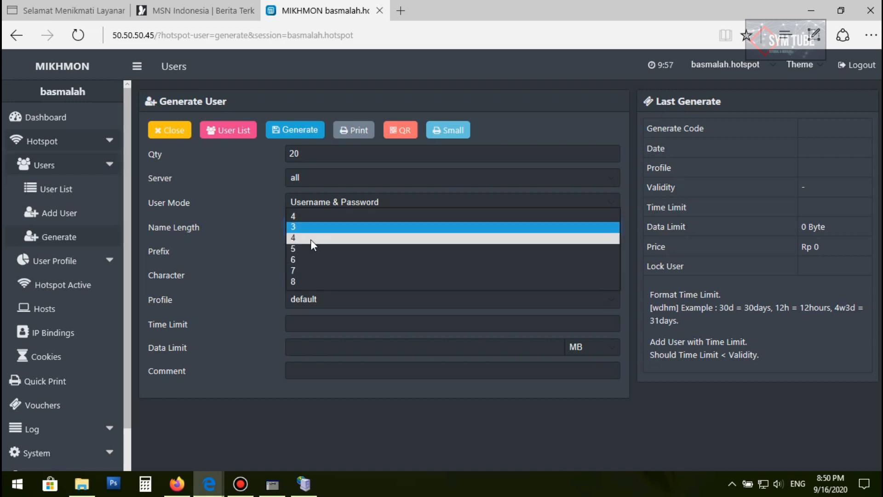
{"action": "left_click", "coordinate": [307, 246]}
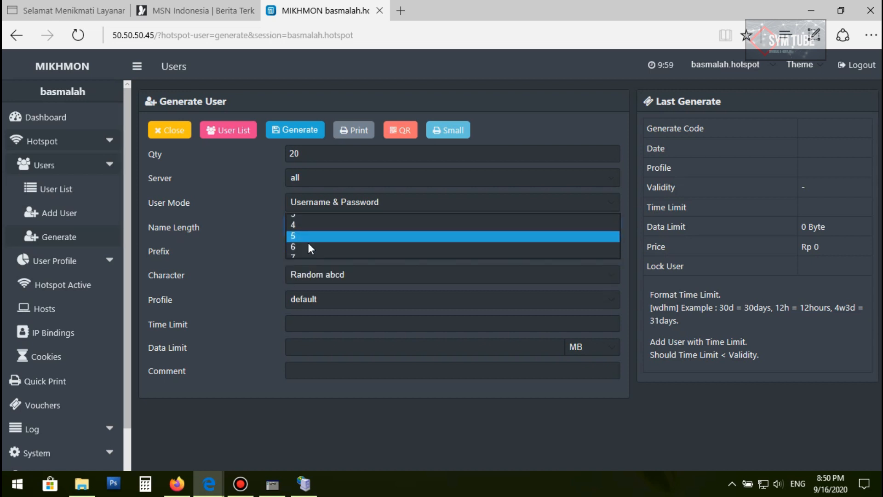
{"action": "left_click", "coordinate": [260, 239]}
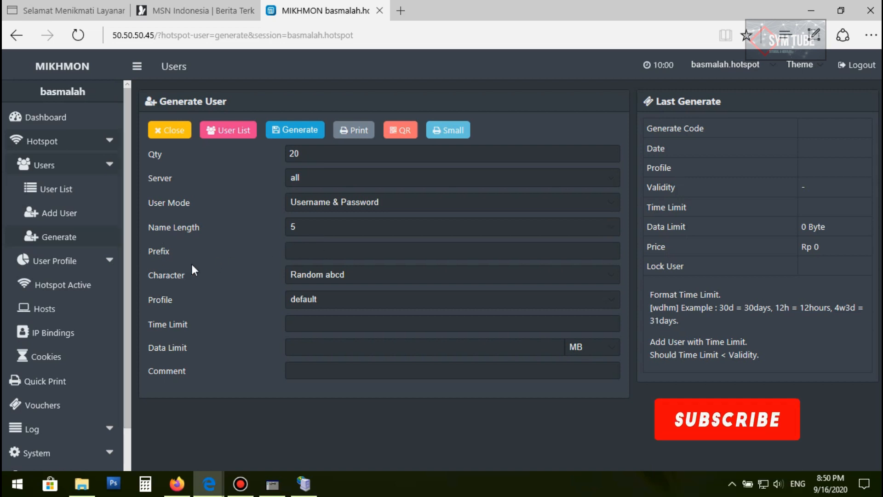
Set the username prefix to 12
{"action": "left_click", "coordinate": [304, 253]}
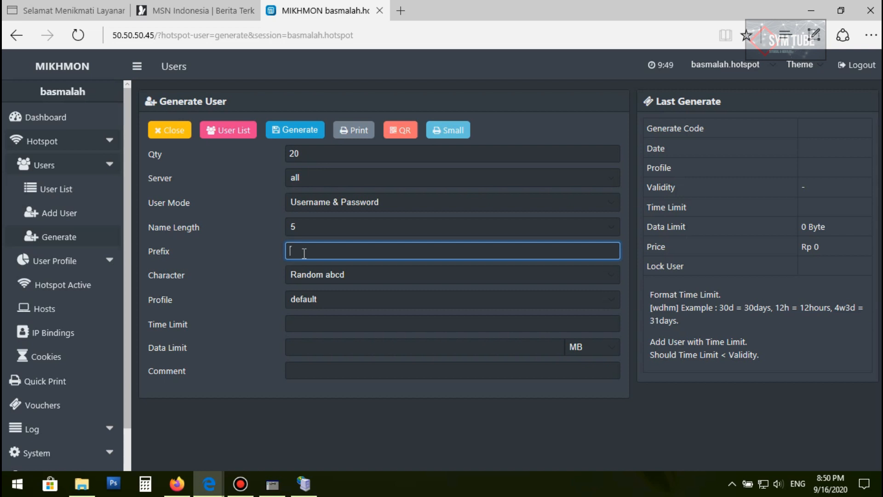
{"action": "type", "text": "12"}
{"action": "left_click_drag", "start_coordinate": [175, 244], "coordinate": [133, 245]}
{"action": "left_click", "coordinate": [183, 256]}
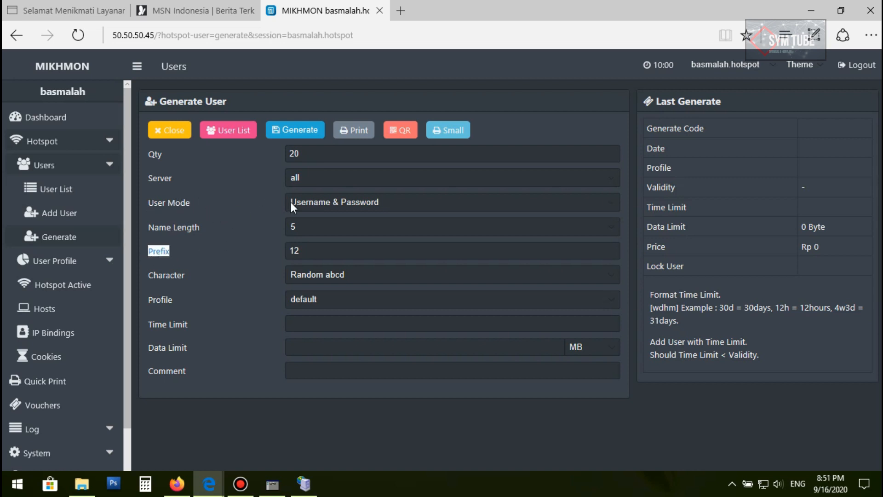
{"action": "left_click", "coordinate": [303, 200]}
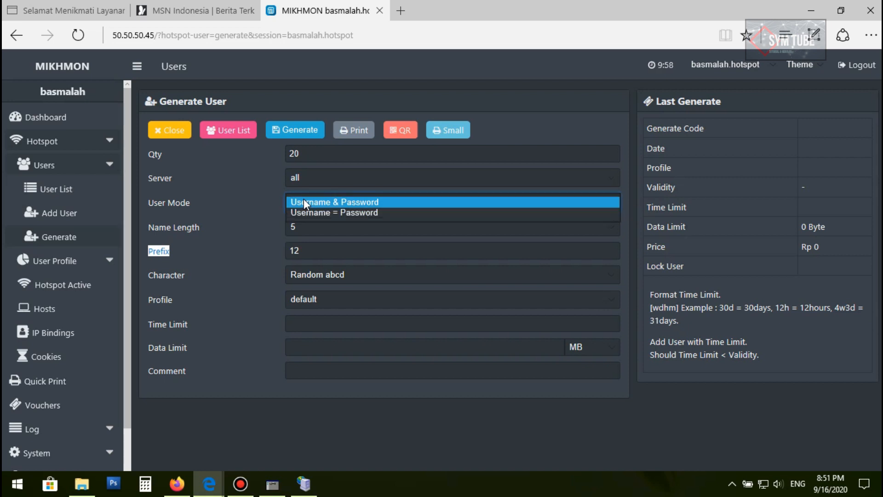
{"action": "left_click", "coordinate": [304, 200]}
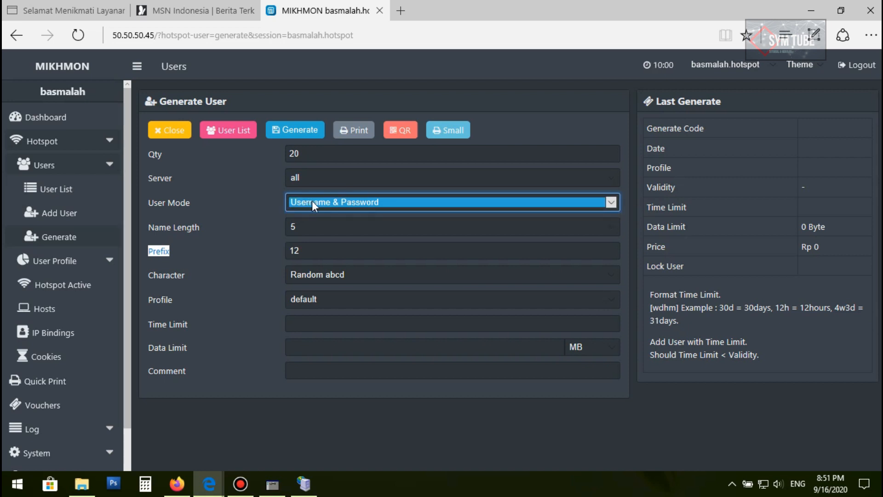
{"action": "left_click", "coordinate": [256, 206]}
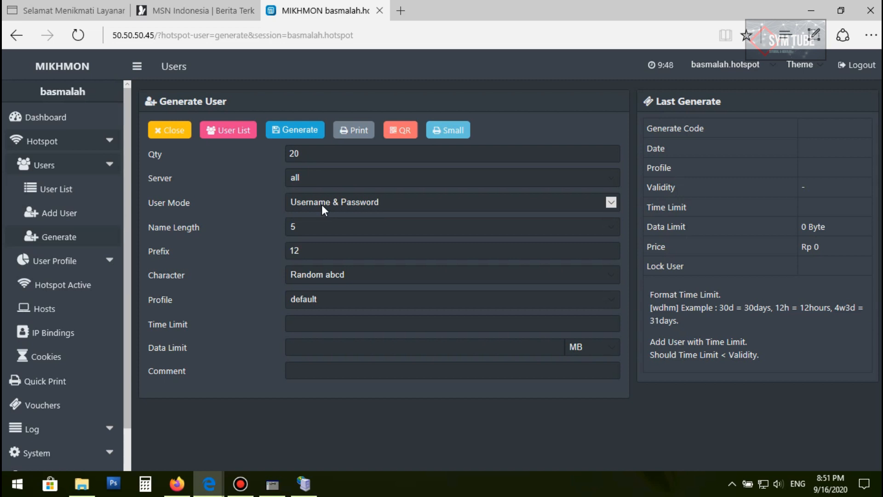
{"action": "left_click", "coordinate": [322, 203]}
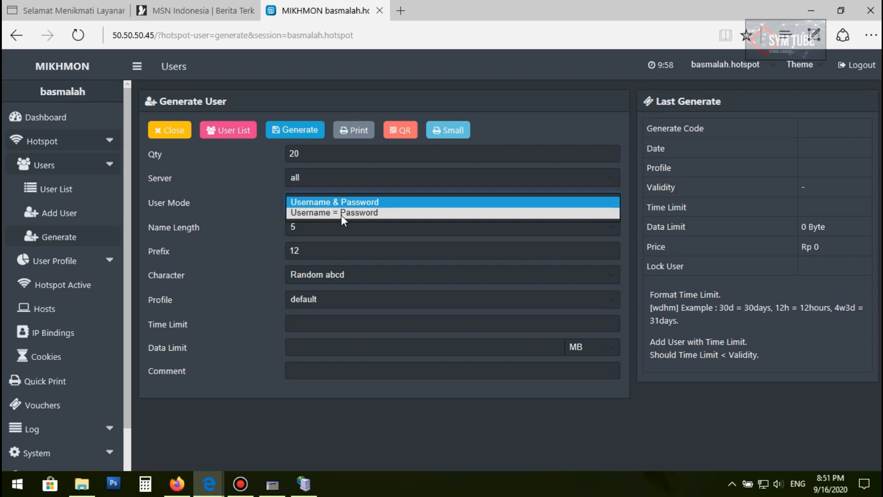
{"action": "left_click", "coordinate": [341, 212]}
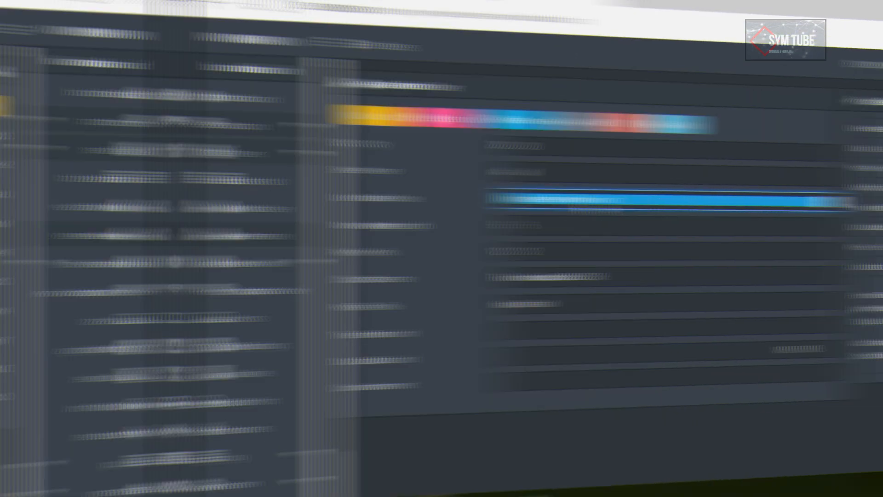
{"action": "left_click", "coordinate": [572, 201]}
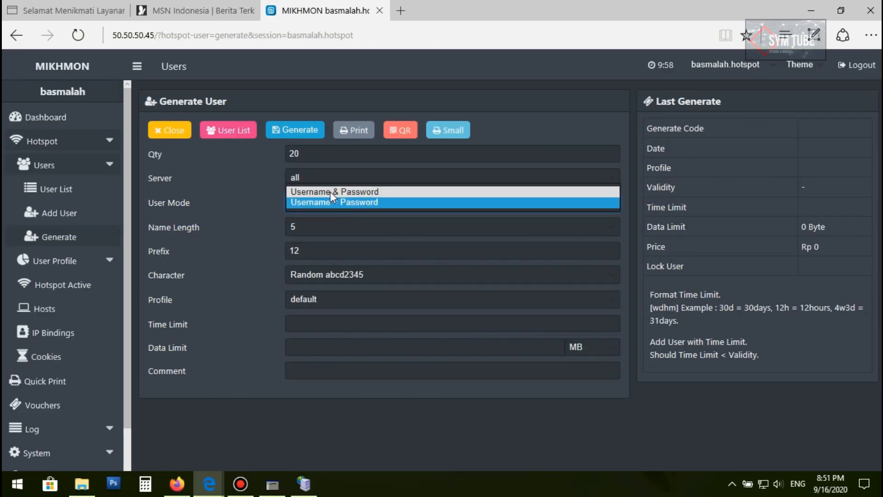
{"action": "left_click", "coordinate": [330, 192]}
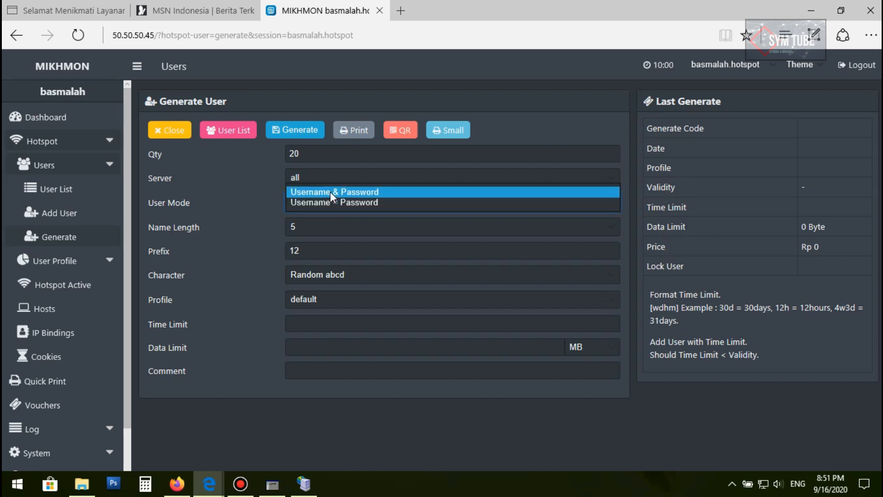
{"action": "left_click", "coordinate": [271, 213]}
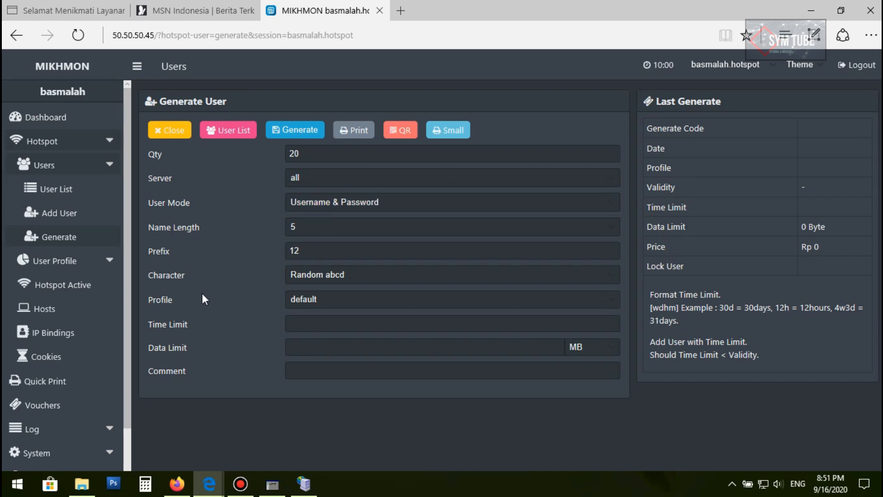
Select the 12 Jam profile for the generated users
{"action": "left_click", "coordinate": [329, 274]}
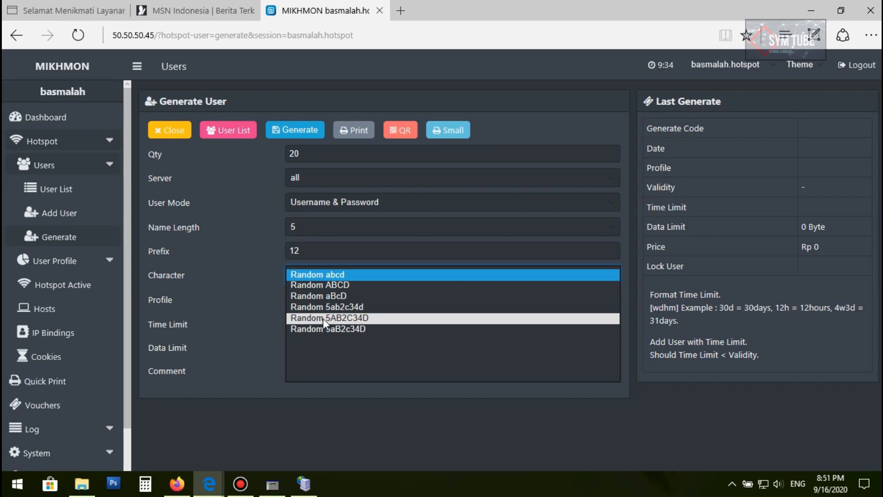
{"action": "left_click", "coordinate": [338, 275]}
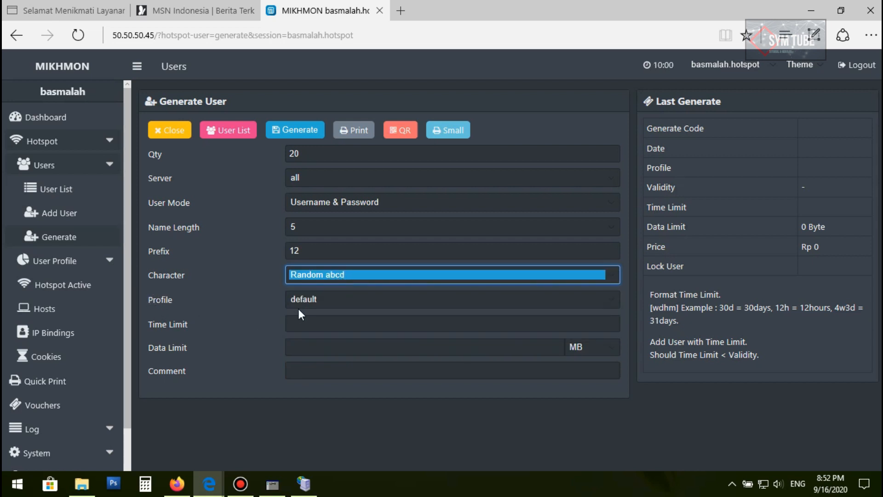
{"action": "left_click", "coordinate": [596, 299]}
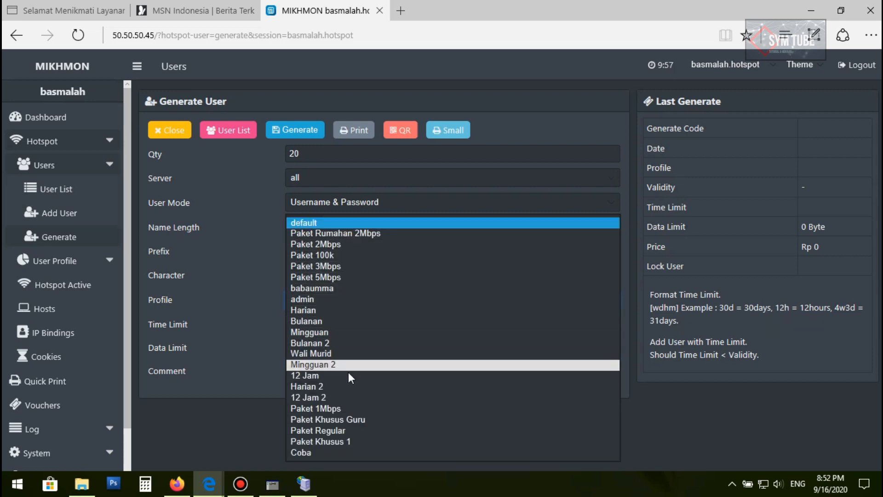
{"action": "left_click", "coordinate": [311, 377]}
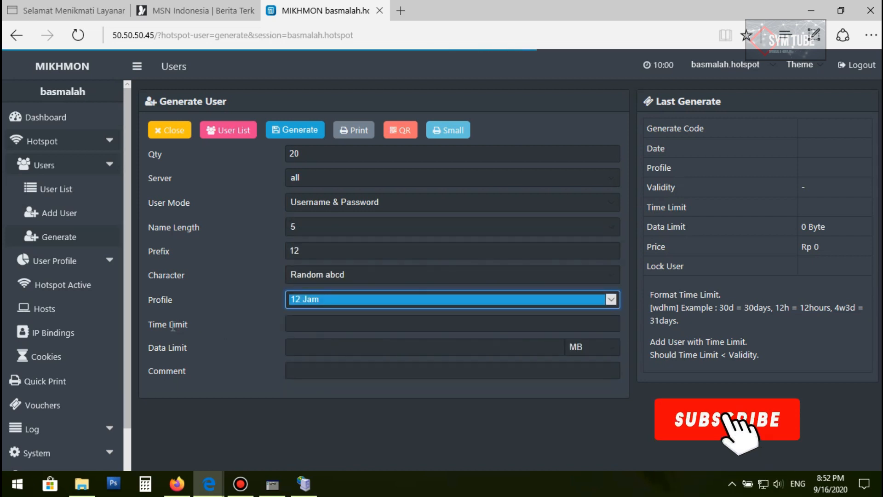
Set the time limit to 12h and generate the batch of users
{"action": "left_click", "coordinate": [310, 325]}
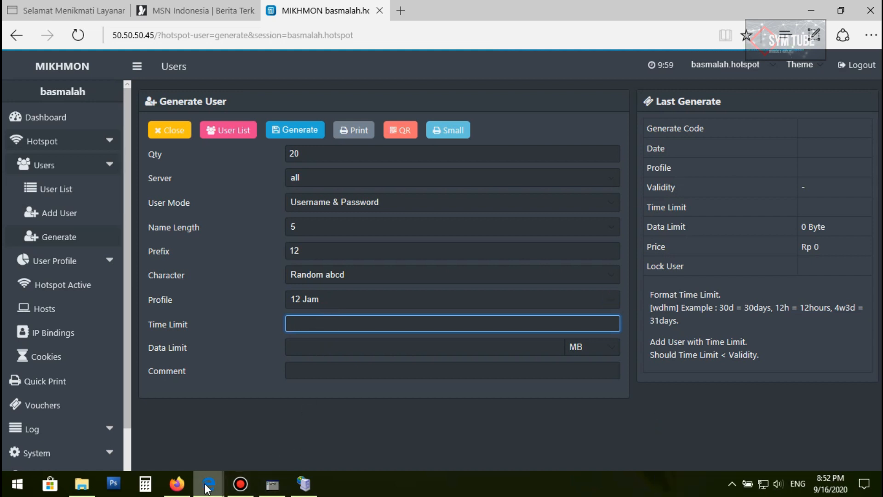
{"action": "left_click", "coordinate": [323, 326]}
{"action": "type", "text": "12h"}
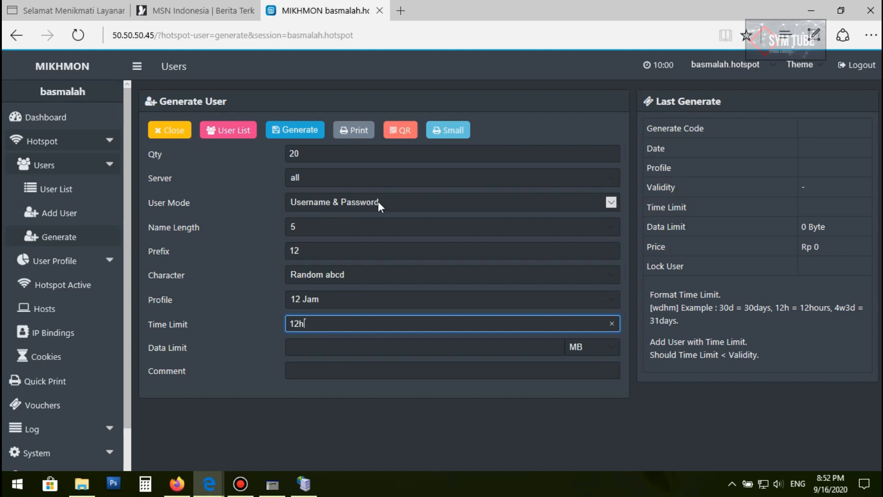
{"action": "left_click", "coordinate": [303, 133]}
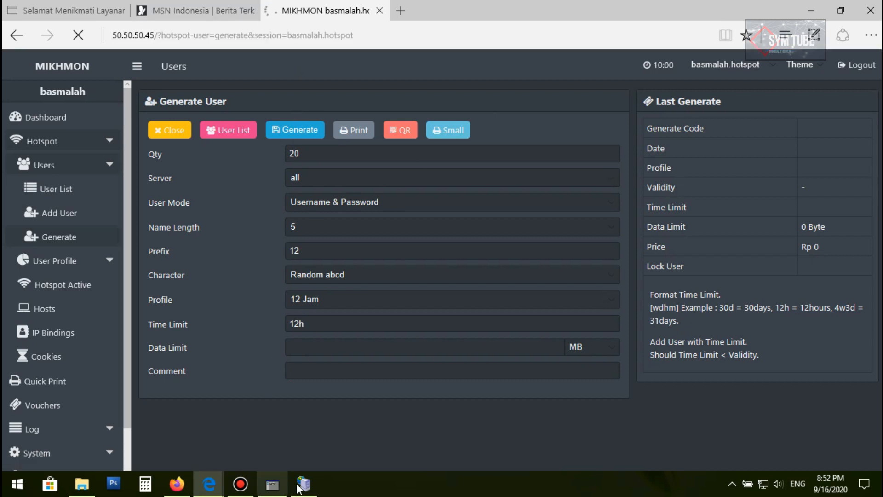
Check the router log in WinBox for the newly added hotspot users
{"action": "left_click", "coordinate": [273, 484]}
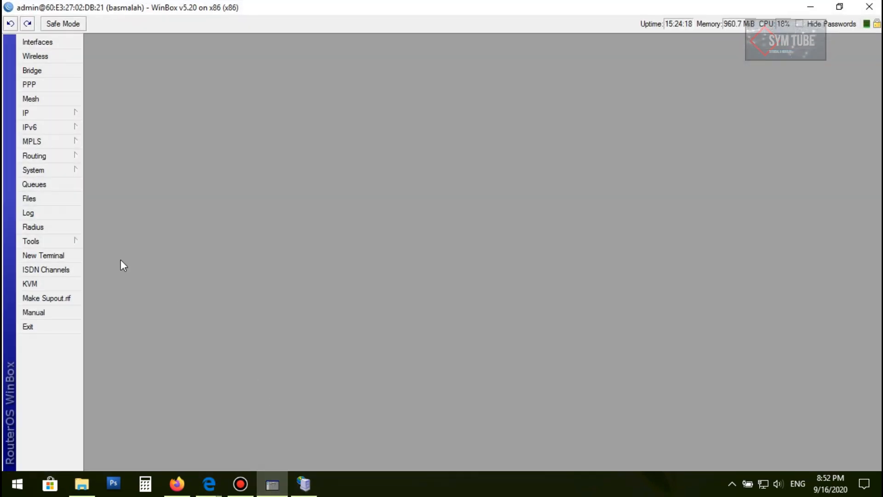
{"action": "left_click", "coordinate": [29, 213]}
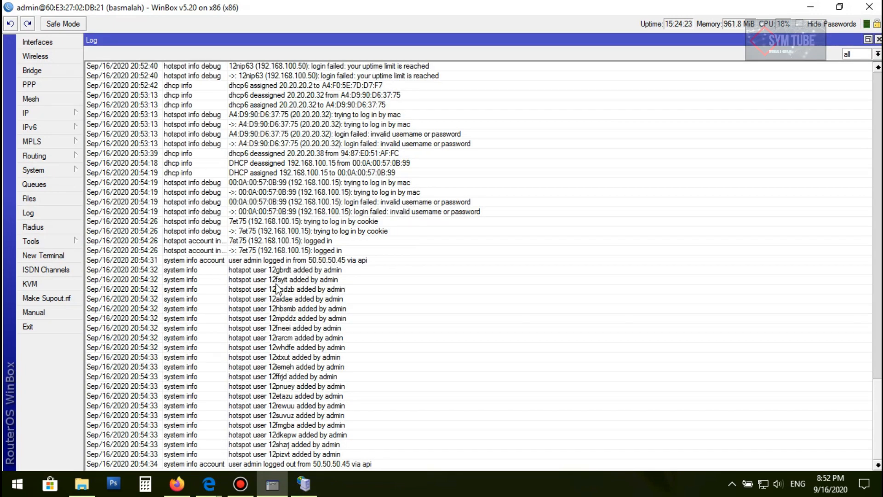
{"action": "left_click", "coordinate": [840, 7]}
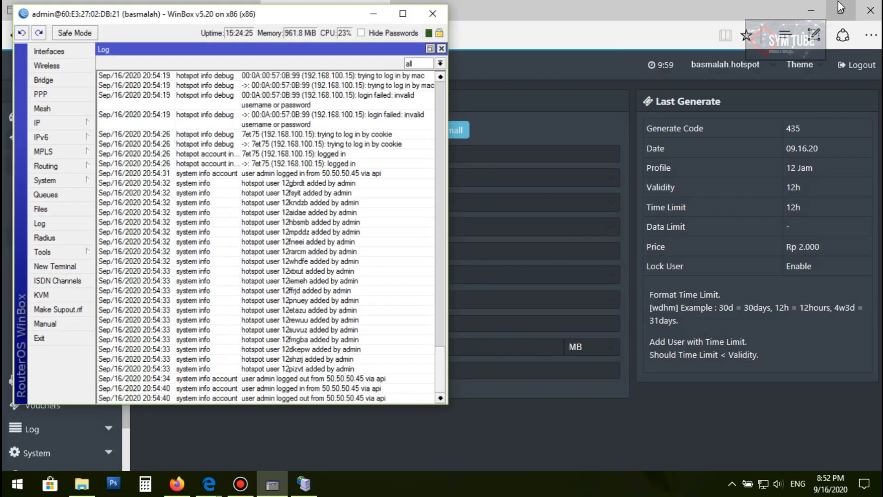
{"action": "left_click_drag", "start_coordinate": [335, 12], "coordinate": [796, 36]}
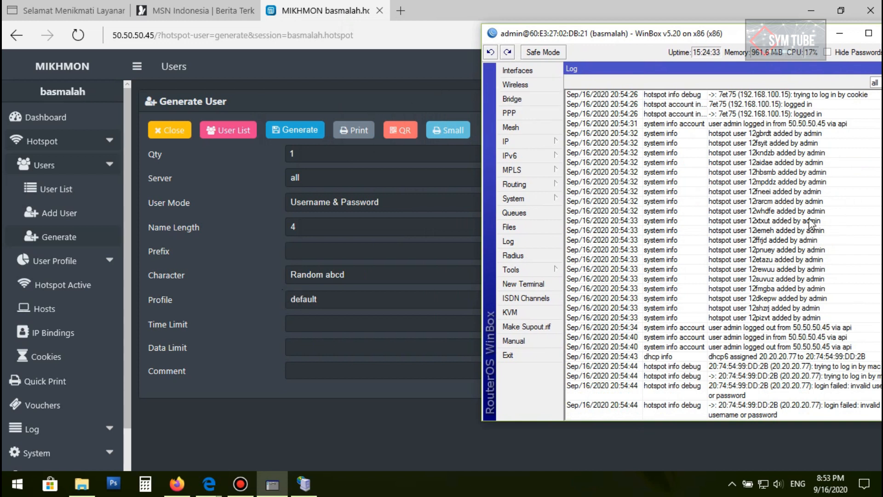
{"action": "left_click_drag", "start_coordinate": [716, 37], "coordinate": [610, 27]}
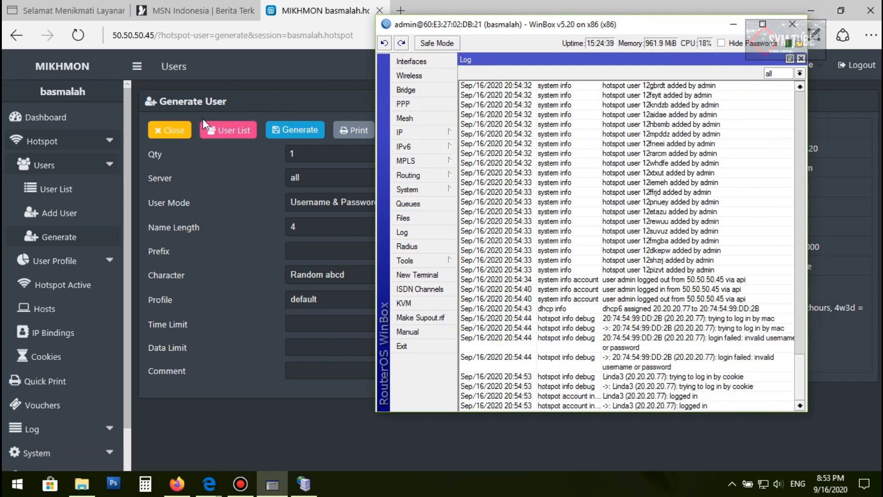
{"action": "left_click_drag", "start_coordinate": [518, 28], "coordinate": [658, 38]}
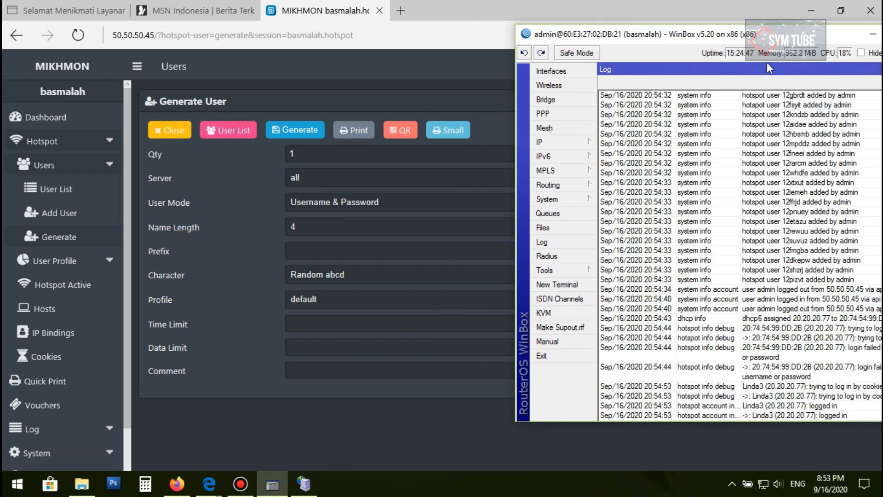
{"action": "left_click", "coordinate": [869, 38]}
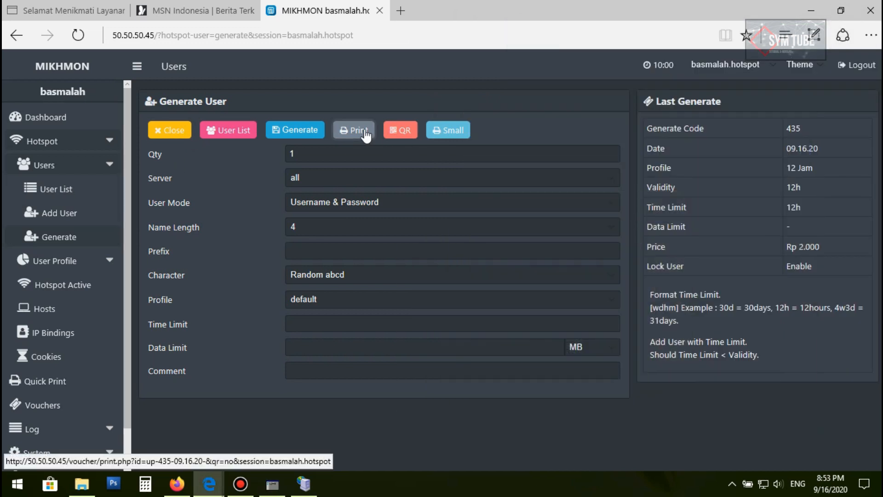
Open the user list and filter it by the up-435-09.16.20 comment of the new batch
{"action": "left_click", "coordinate": [183, 136]}
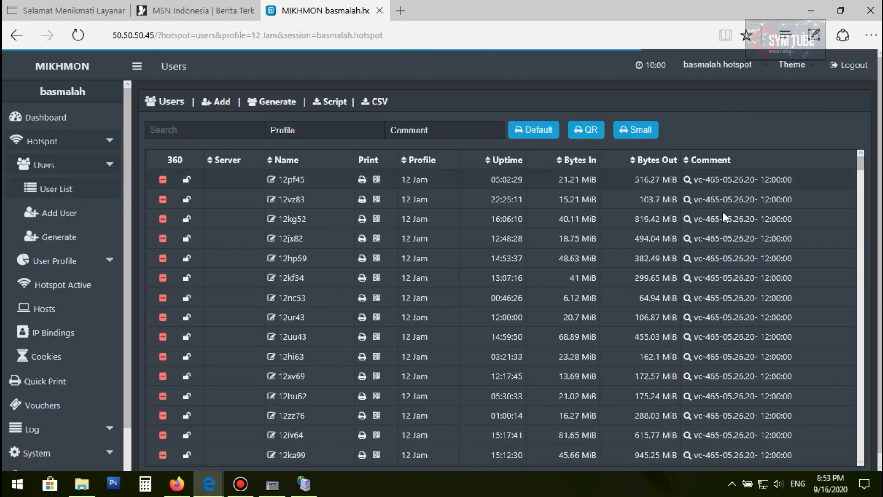
{"action": "left_click_drag", "start_coordinate": [861, 169], "coordinate": [849, 466]}
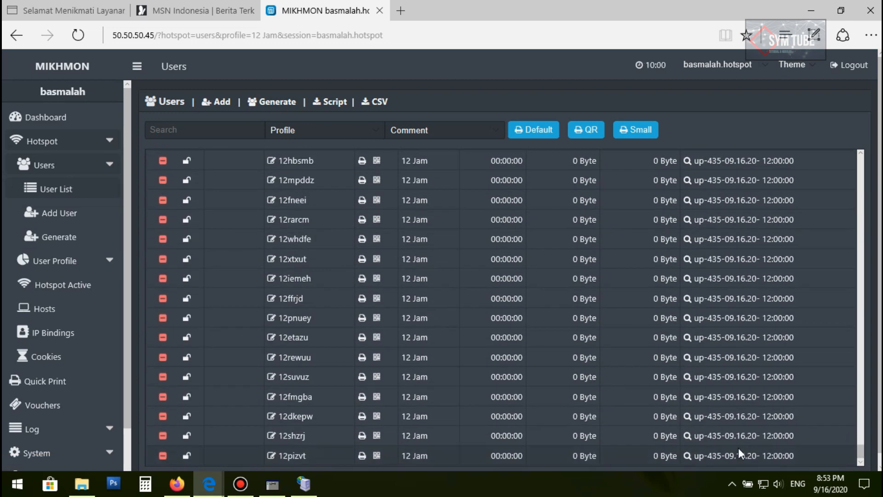
{"action": "scroll", "coordinate": [724, 323], "scroll_direction": "down", "scroll_amount": 1}
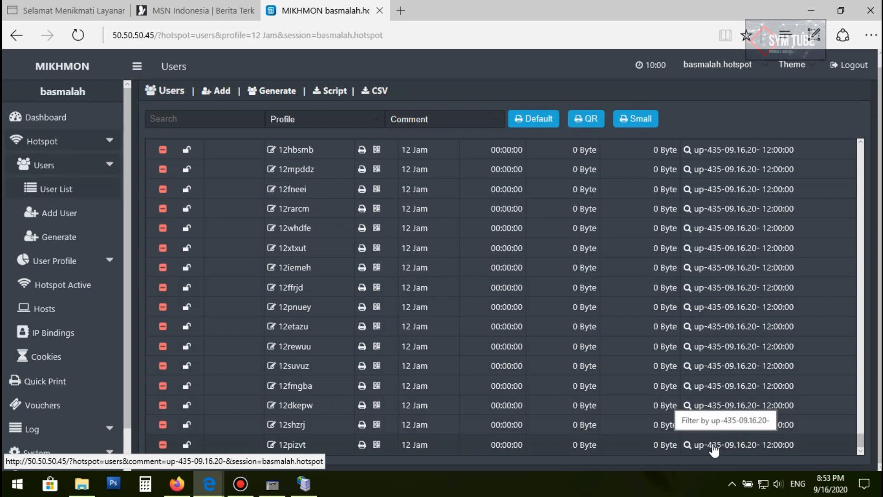
{"action": "left_click", "coordinate": [720, 447]}
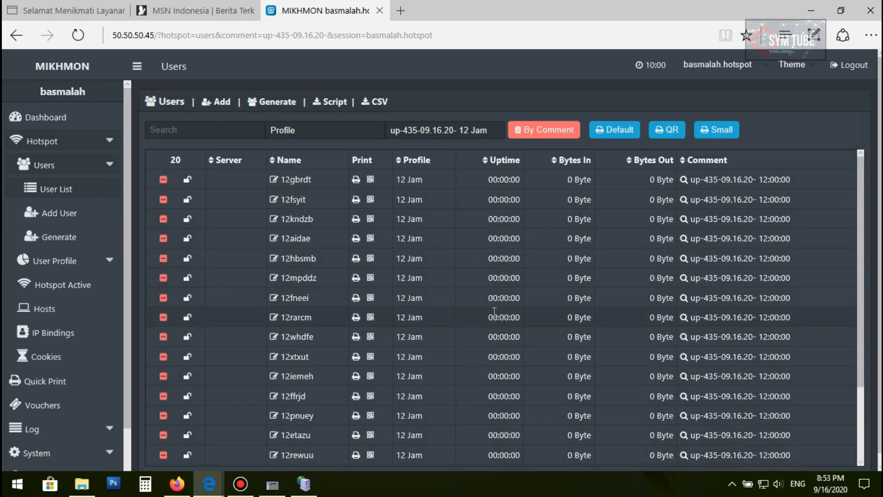
{"action": "scroll", "coordinate": [605, 245], "scroll_direction": "down", "scroll_amount": 1}
{"action": "scroll", "coordinate": [440, 316], "scroll_direction": "up", "scroll_amount": 3}
{"action": "scroll", "coordinate": [556, 250], "scroll_direction": "down", "scroll_amount": 2}
{"action": "scroll", "coordinate": [556, 250], "scroll_direction": "down", "scroll_amount": 1}
{"action": "scroll", "coordinate": [490, 256], "scroll_direction": "up", "scroll_amount": 2}
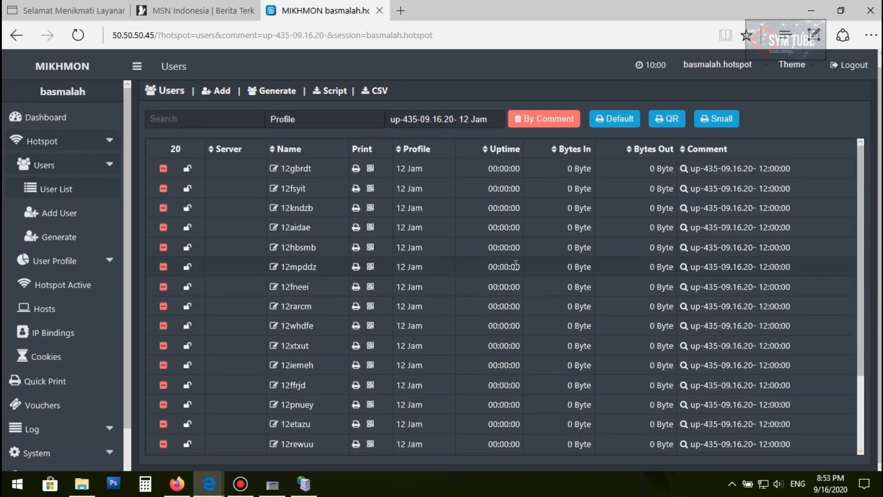
Open the default printable vouchers for the filtered batch, dismiss the print dialog, and examine the first voucher's credentials
{"action": "left_click", "coordinate": [621, 121]}
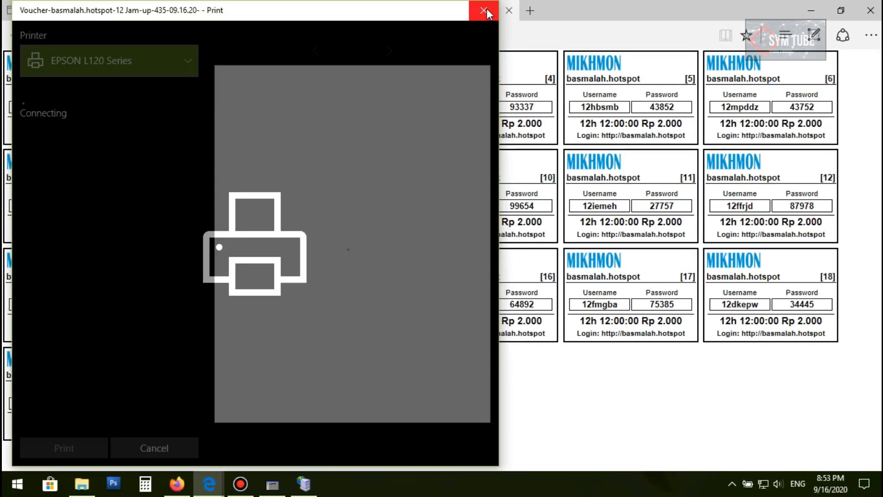
{"action": "left_click", "coordinate": [486, 13]}
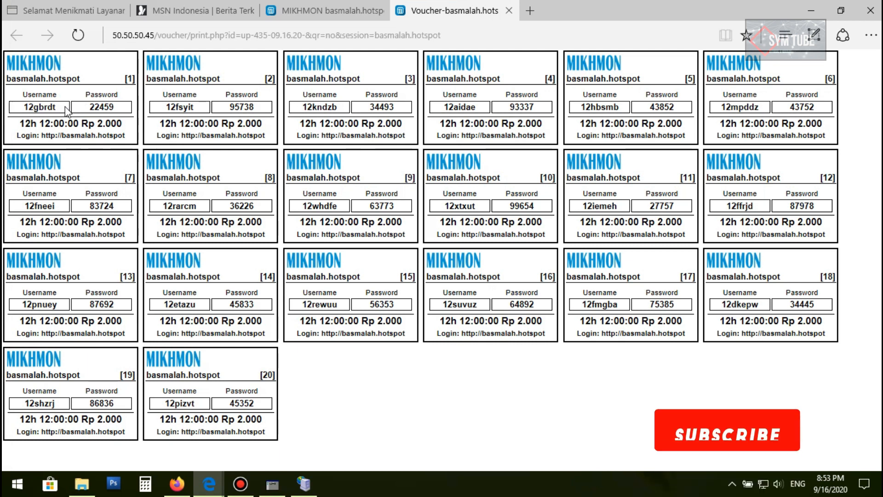
{"action": "left_click_drag", "start_coordinate": [67, 112], "coordinate": [26, 109]}
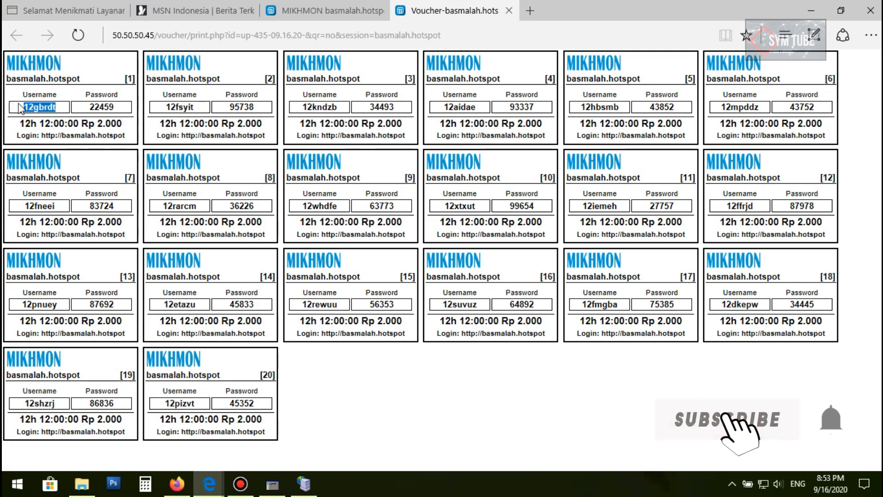
{"action": "left_click_drag", "start_coordinate": [120, 109], "coordinate": [89, 110]}
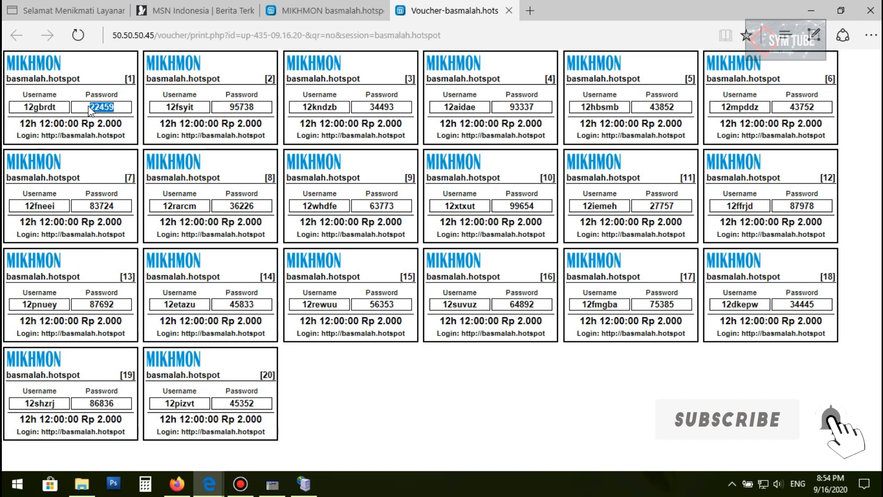
{"action": "left_click", "coordinate": [42, 106]}
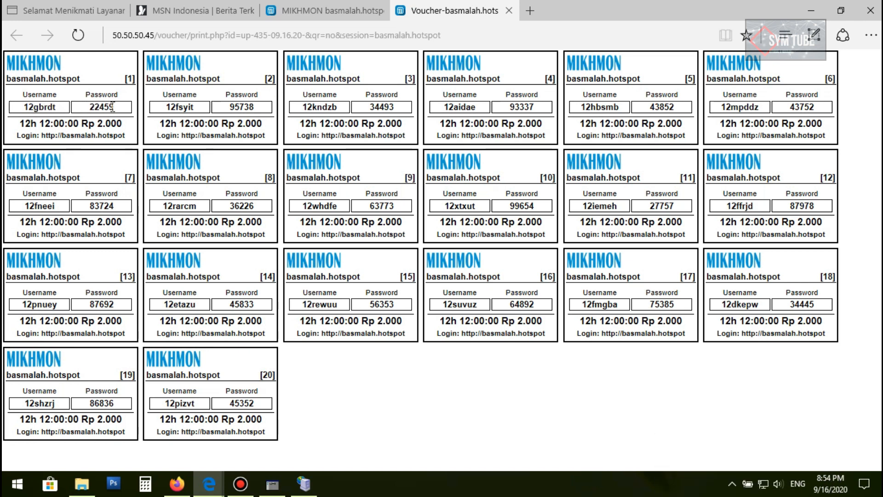
{"action": "left_click_drag", "start_coordinate": [119, 108], "coordinate": [88, 107]}
{"action": "left_click", "coordinate": [115, 107]}
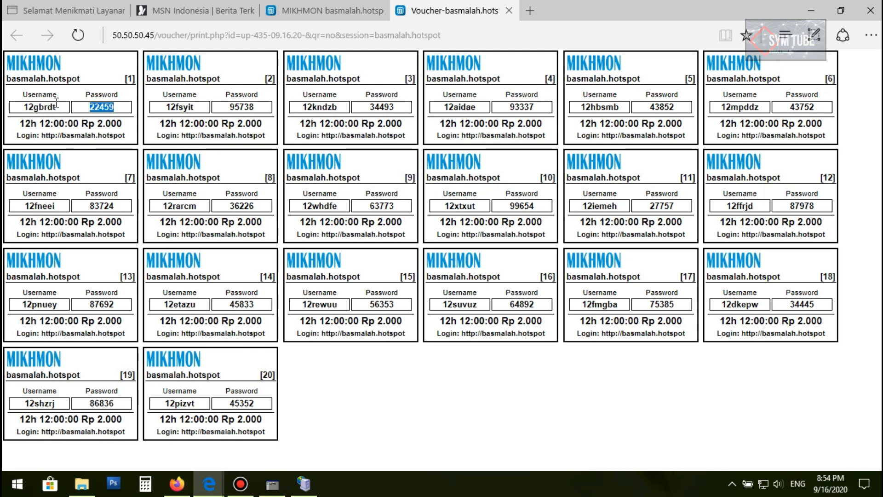
Return to the Generate User page and set the quantity of users to 10
{"action": "left_click", "coordinate": [324, 10]}
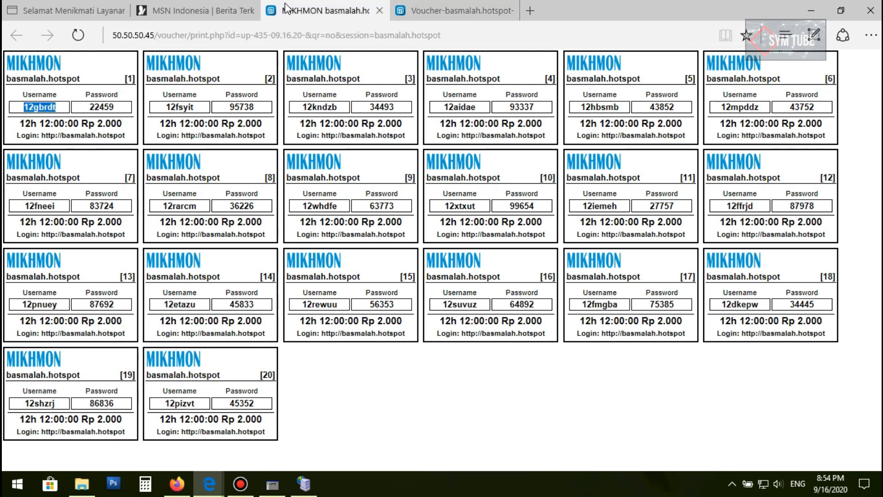
{"action": "scroll", "coordinate": [776, 255], "scroll_direction": "down", "scroll_amount": 2}
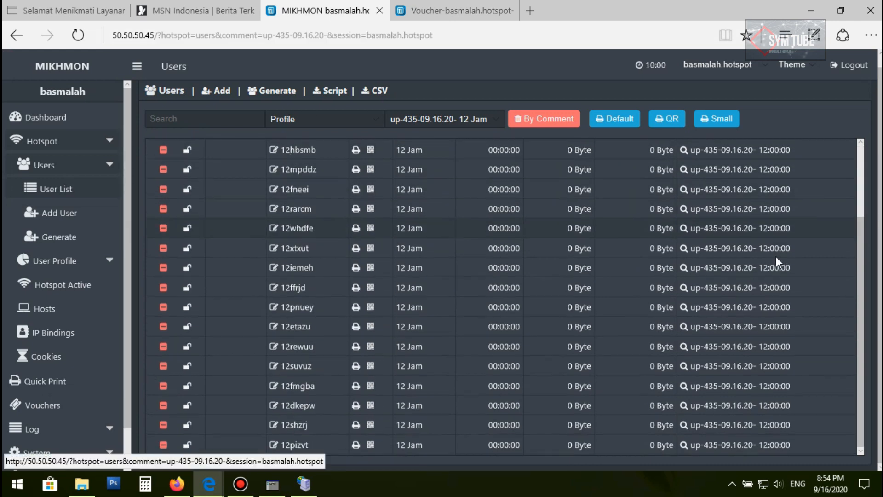
{"action": "scroll", "coordinate": [225, 264], "scroll_direction": "up", "scroll_amount": 3}
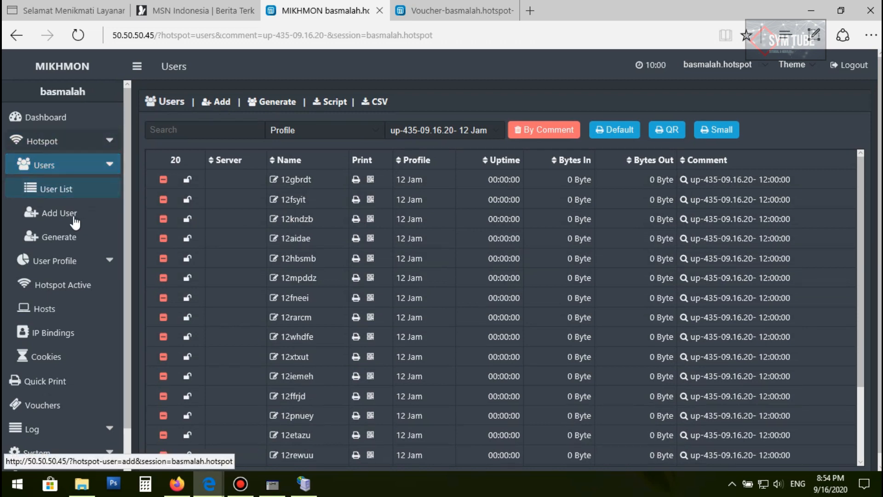
{"action": "left_click", "coordinate": [60, 241]}
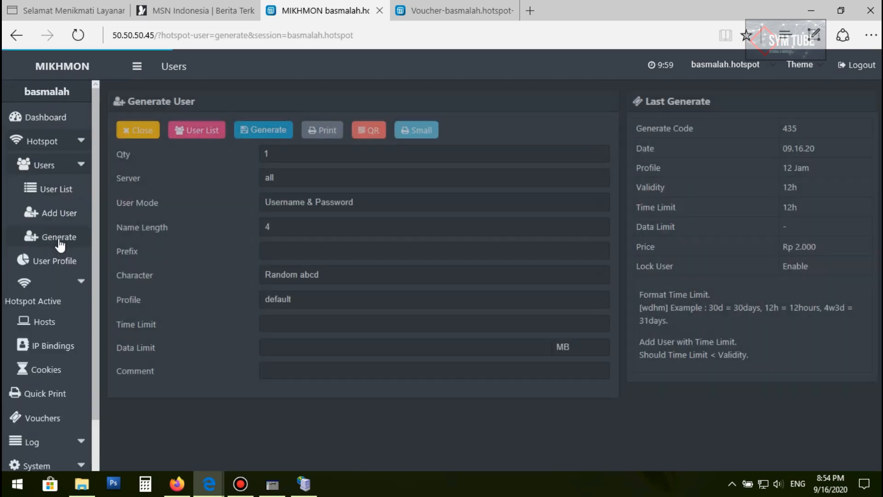
{"action": "double_click", "coordinate": [295, 153]}
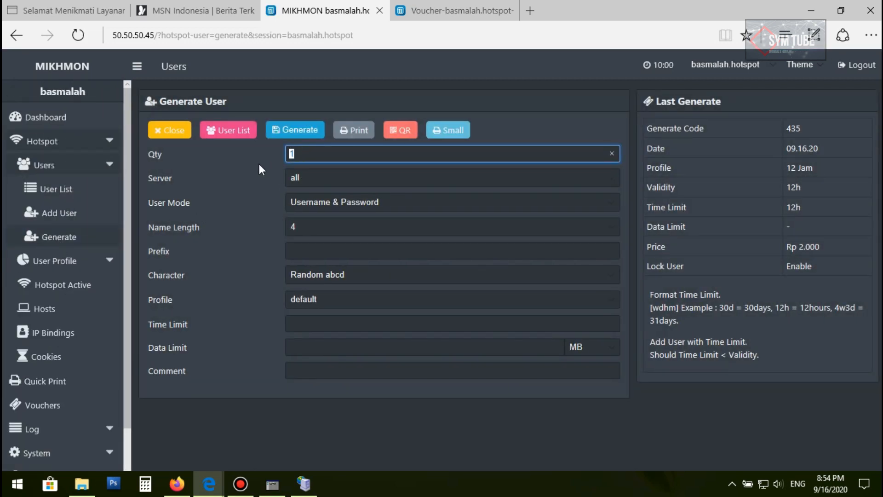
{"action": "type", "text": "10"}
Examine the third voucher's username and password on the vouchers tab
{"action": "left_click", "coordinate": [426, 13]}
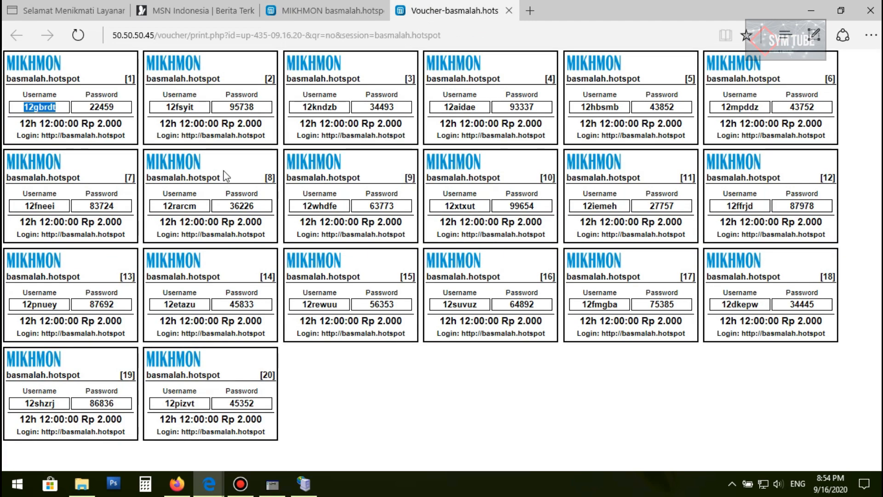
{"action": "left_click_drag", "start_coordinate": [353, 107], "coordinate": [303, 109]}
{"action": "left_click_drag", "start_coordinate": [396, 109], "coordinate": [374, 108]}
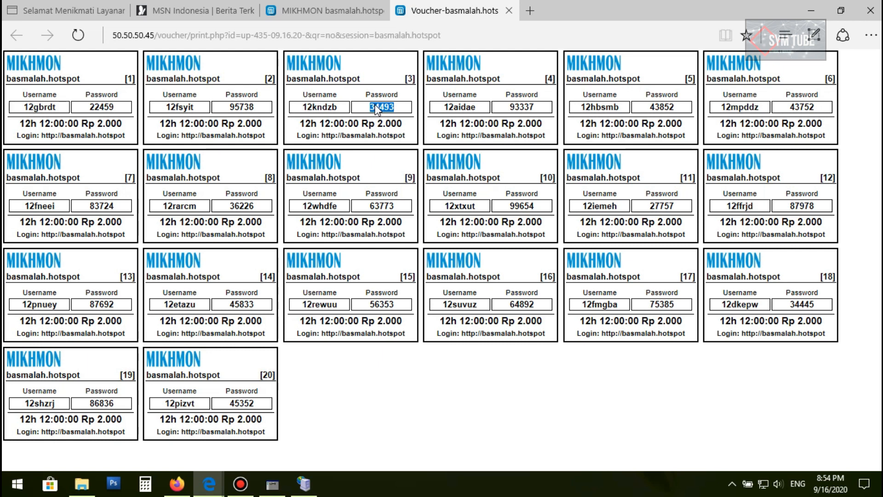
{"action": "left_click", "coordinate": [350, 10]}
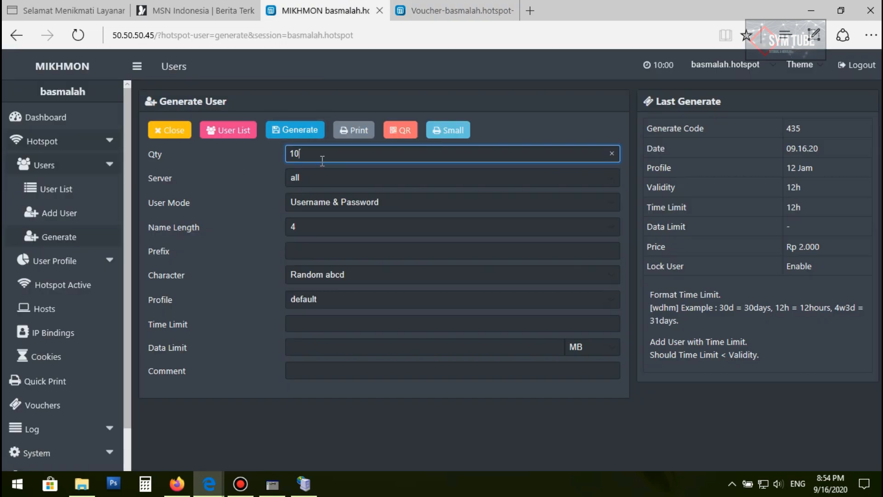
Set the user mode to Username = Password
{"action": "left_click", "coordinate": [336, 180]}
{"action": "left_click", "coordinate": [314, 181]}
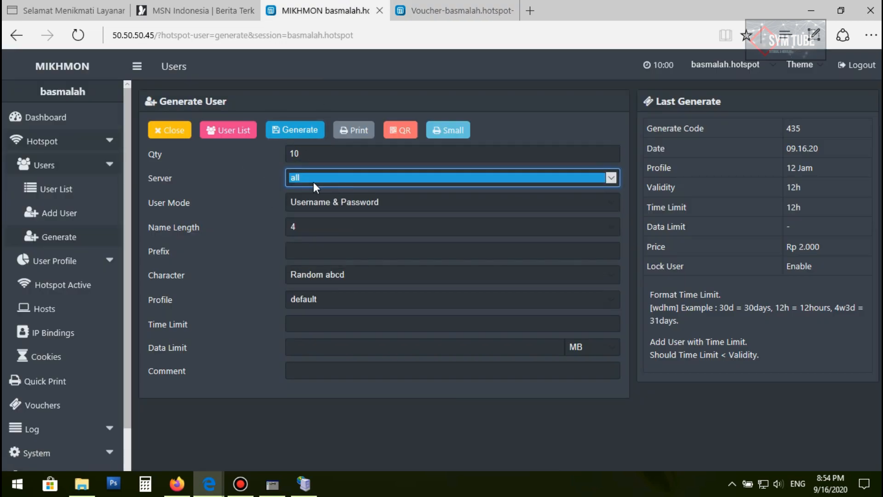
{"action": "left_click", "coordinate": [303, 203]}
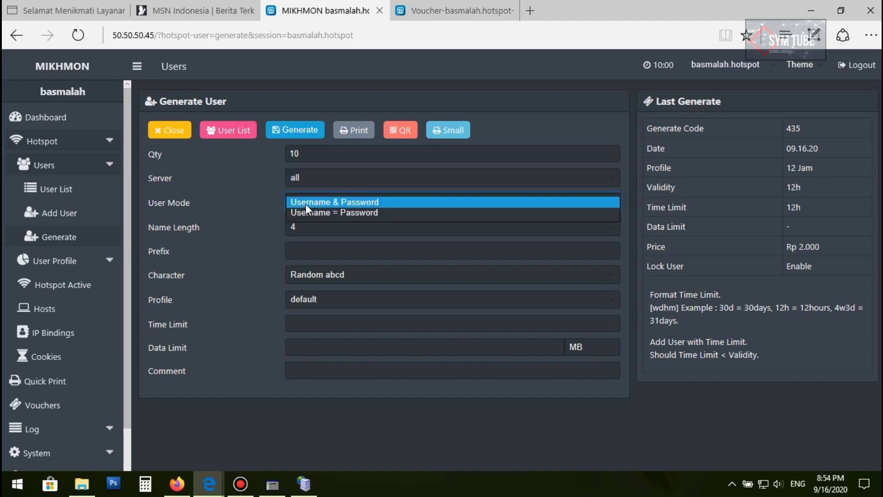
{"action": "left_click", "coordinate": [313, 213]}
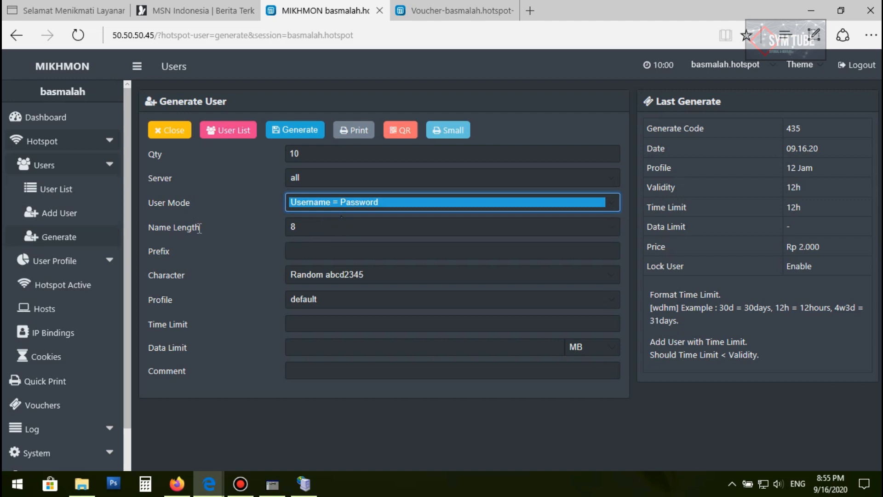
Set the generated name length to 5
{"action": "left_click", "coordinate": [300, 225]}
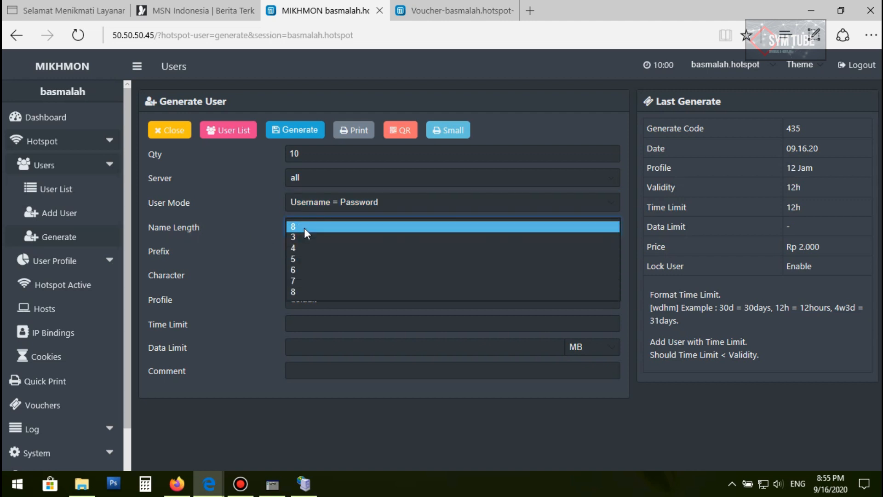
{"action": "left_click", "coordinate": [302, 250]}
{"action": "left_click", "coordinate": [302, 230]}
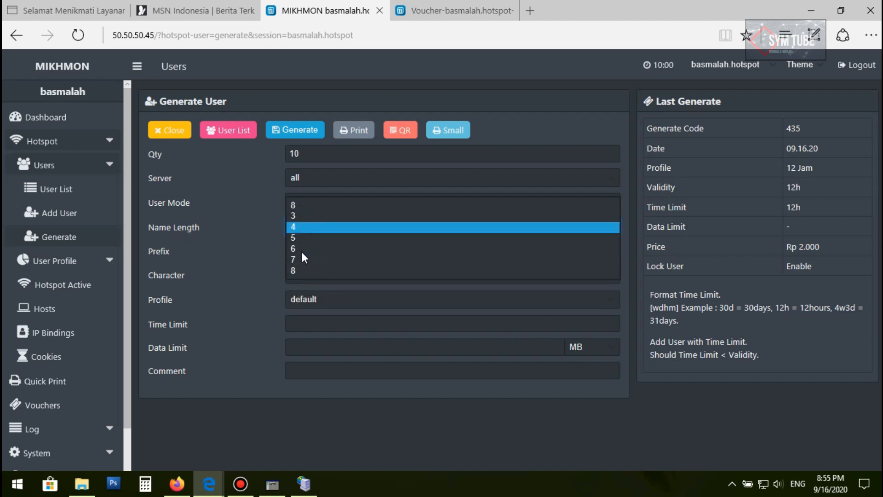
{"action": "left_click", "coordinate": [296, 241]}
{"action": "left_click", "coordinate": [302, 250]}
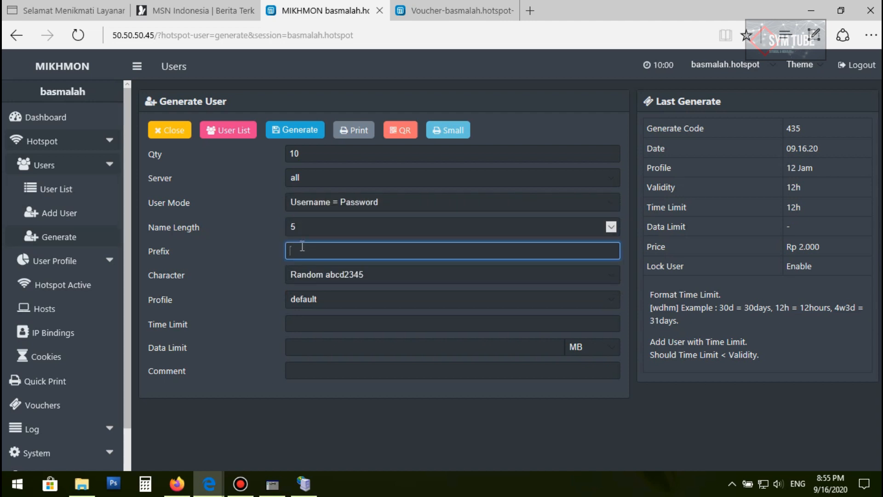
{"action": "left_click", "coordinate": [453, 11]}
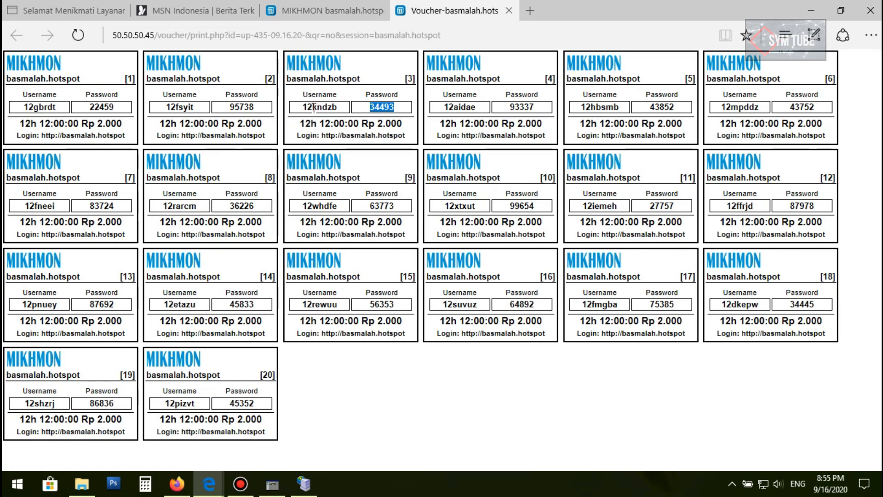
Return to the Generate User page and set the user prefix to coba
{"action": "double_click", "coordinate": [312, 106]}
{"action": "double_click", "coordinate": [37, 107]}
{"action": "left_click", "coordinate": [325, 10]}
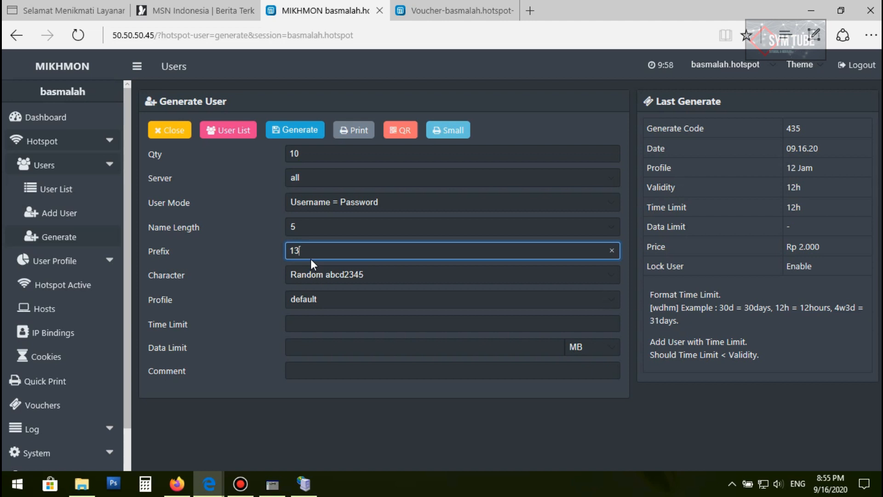
{"action": "key", "text": "BackSpace"}
{"action": "key", "text": "BackSpace"}
{"action": "type", "text": "coba"}
Set the character type to Random aBcD2345 and the profile to Coba
{"action": "left_click", "coordinate": [303, 276]}
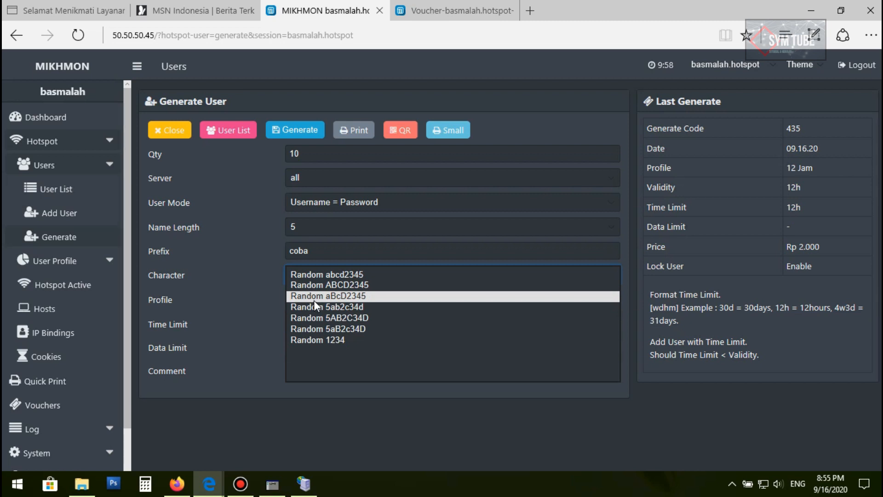
{"action": "left_click", "coordinate": [316, 297]}
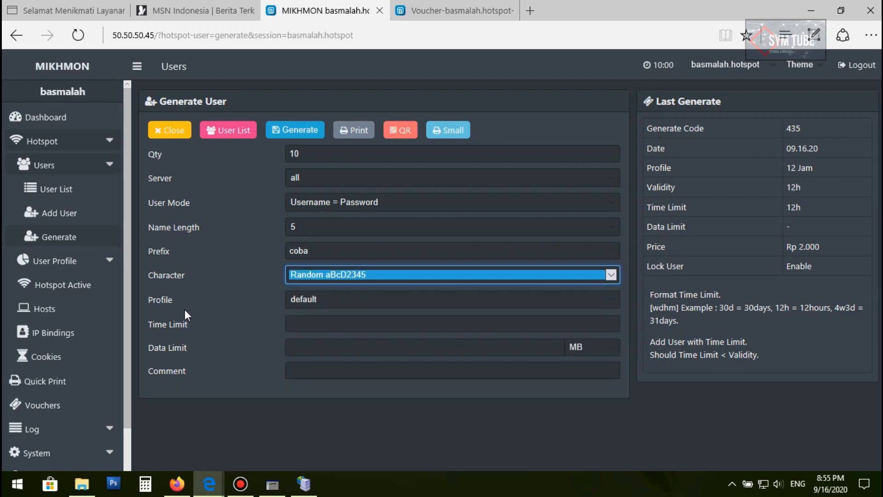
{"action": "left_click", "coordinate": [294, 301]}
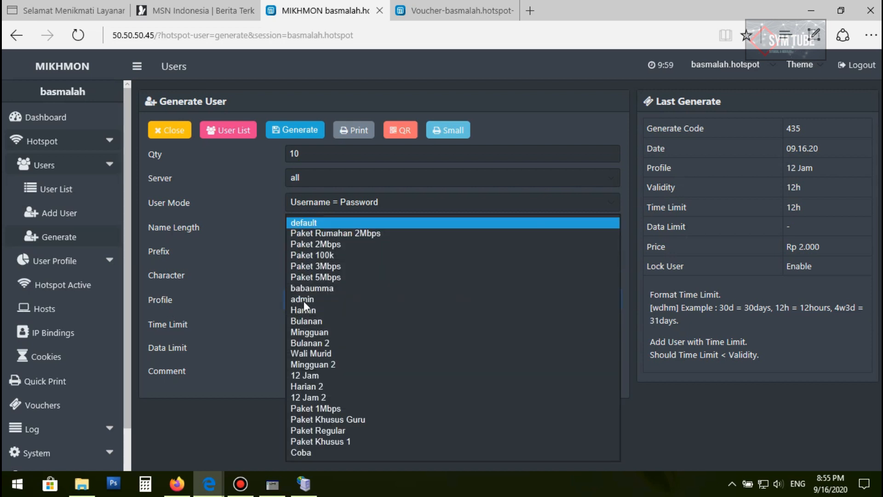
{"action": "left_click", "coordinate": [307, 451]}
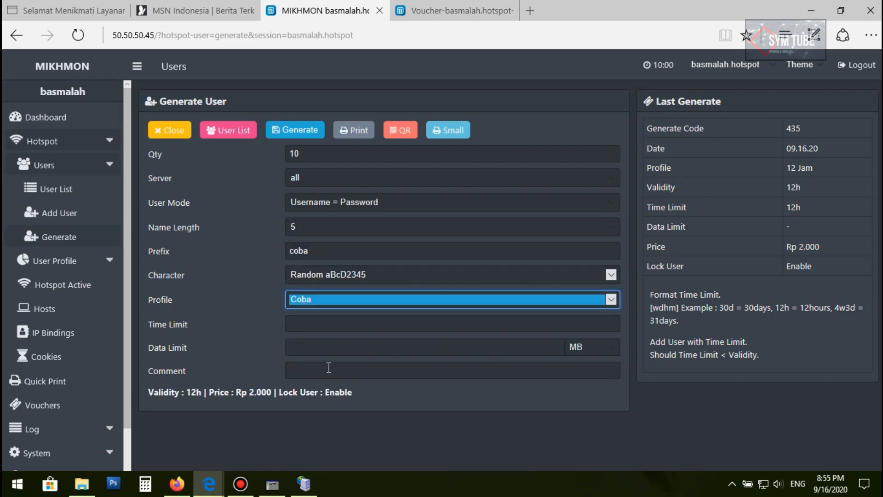
Set the time limit to 12h, keeping the profile on Coba
{"action": "left_click", "coordinate": [304, 322]}
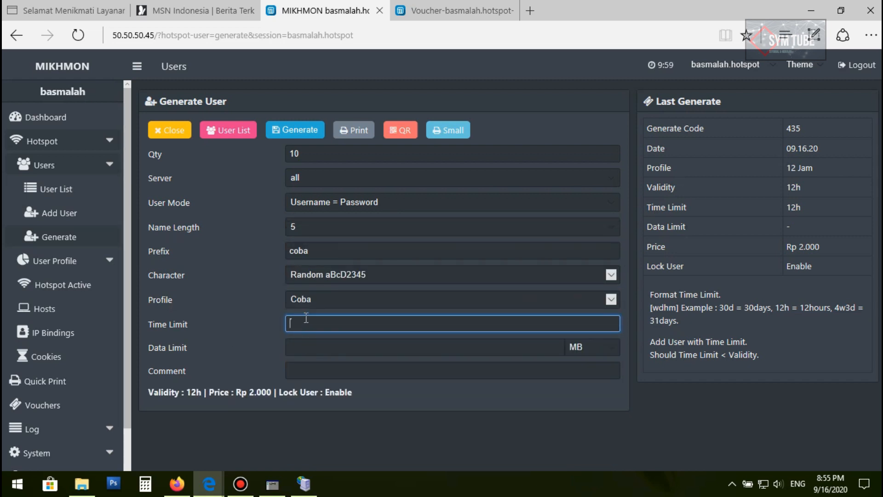
{"action": "left_click", "coordinate": [317, 300]}
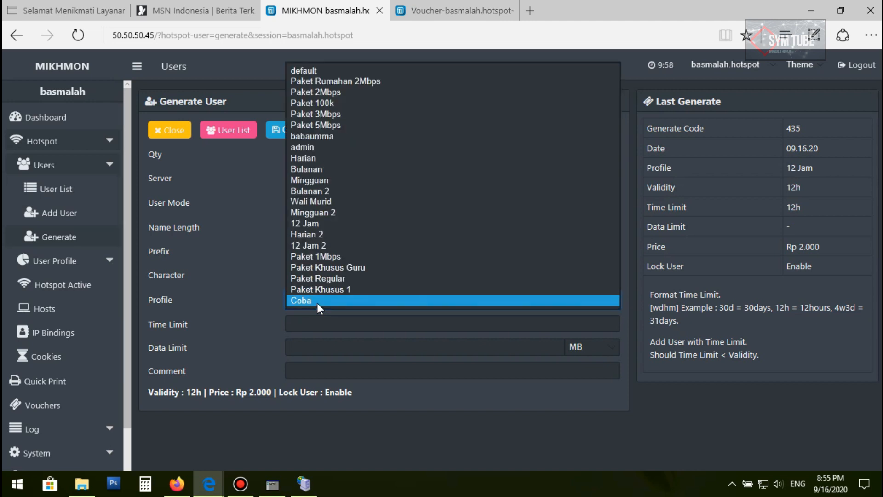
{"action": "left_click", "coordinate": [316, 303]}
{"action": "left_click", "coordinate": [317, 325]}
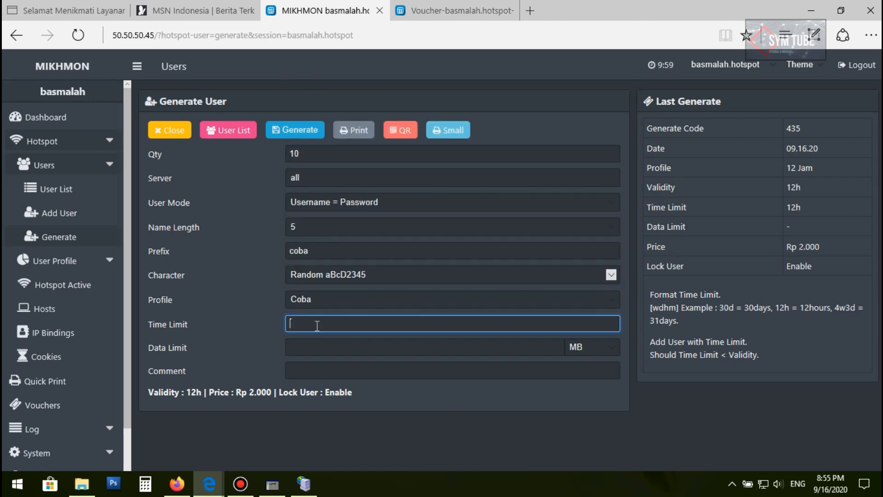
{"action": "type", "text": "12h"}
Examine the hotspot user profiles list in WinBox
{"action": "left_click", "coordinate": [276, 487]}
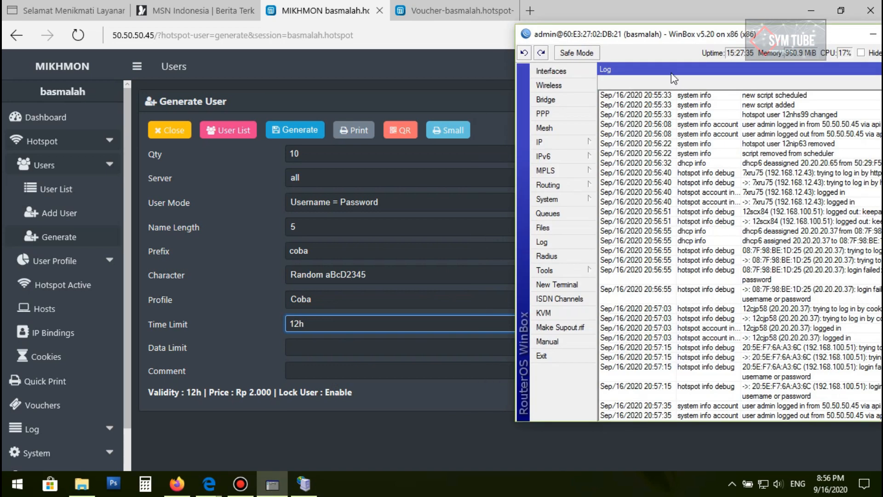
{"action": "left_click_drag", "start_coordinate": [597, 37], "coordinate": [224, 34]}
{"action": "left_click", "coordinate": [184, 140]}
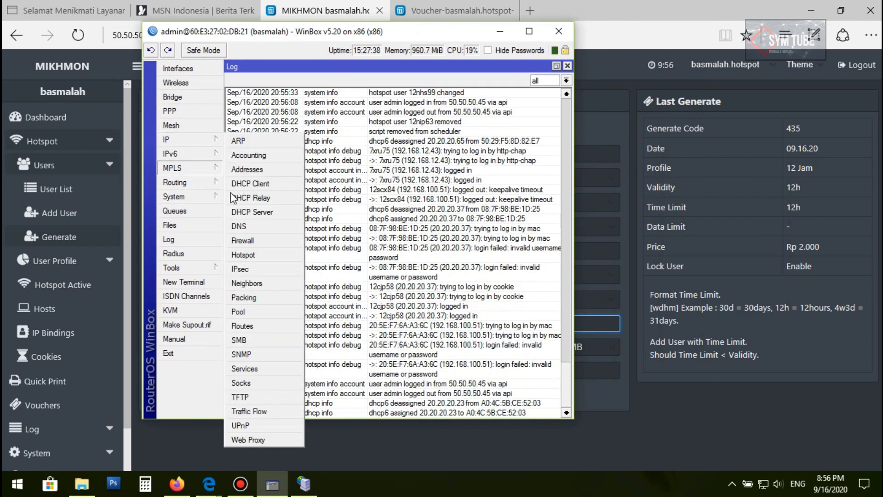
{"action": "left_click", "coordinate": [242, 252]}
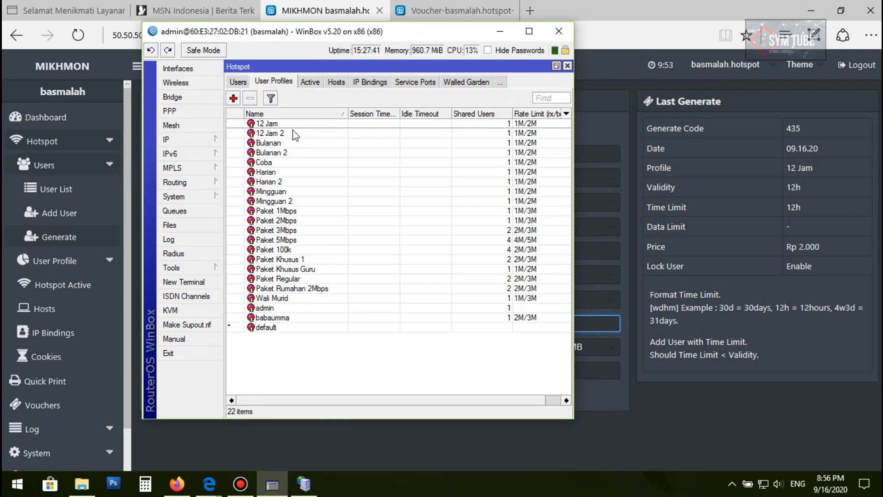
{"action": "left_click", "coordinate": [276, 125]}
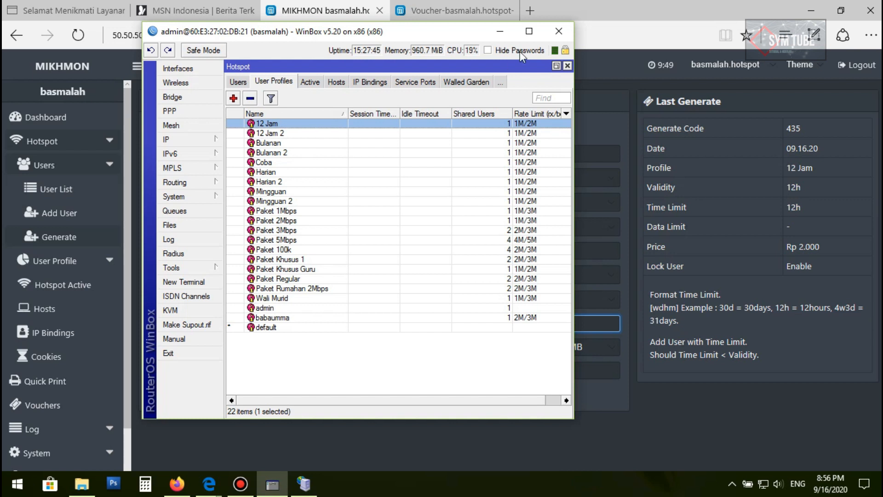
{"action": "left_click", "coordinate": [500, 32]}
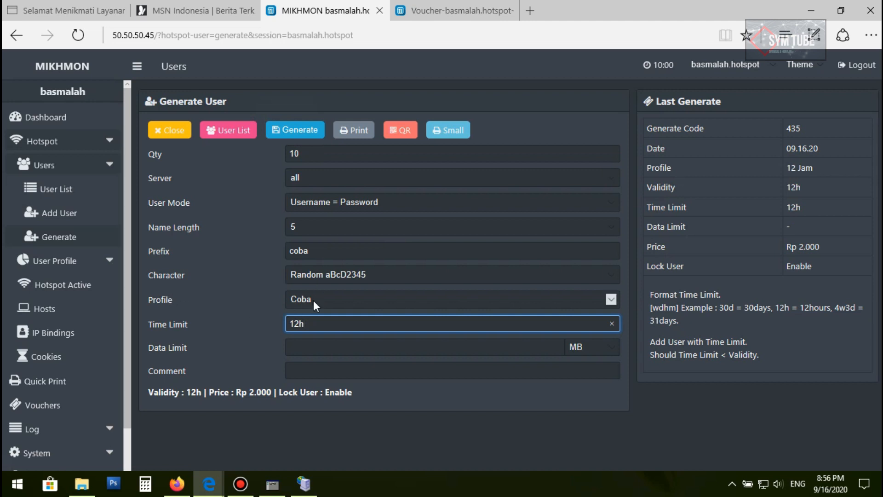
Generate the batch of users and check the newly added users in the WinBox log
{"action": "left_click", "coordinate": [295, 131]}
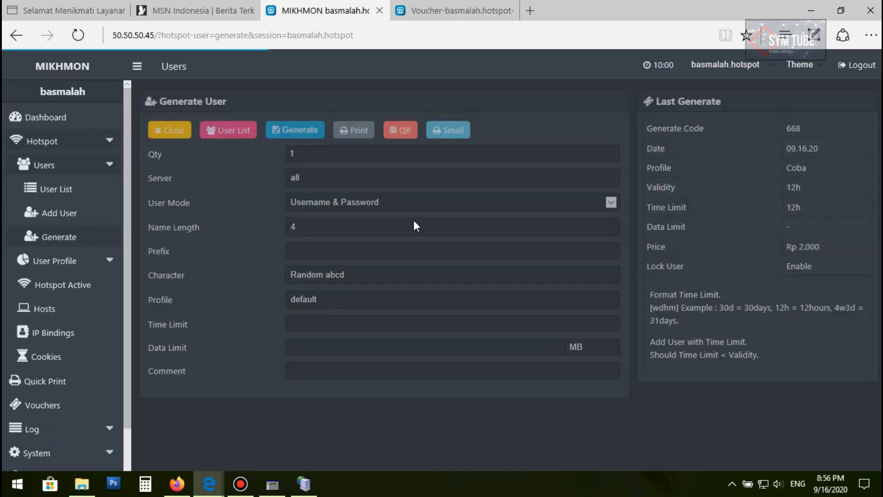
{"action": "left_click", "coordinate": [272, 484]}
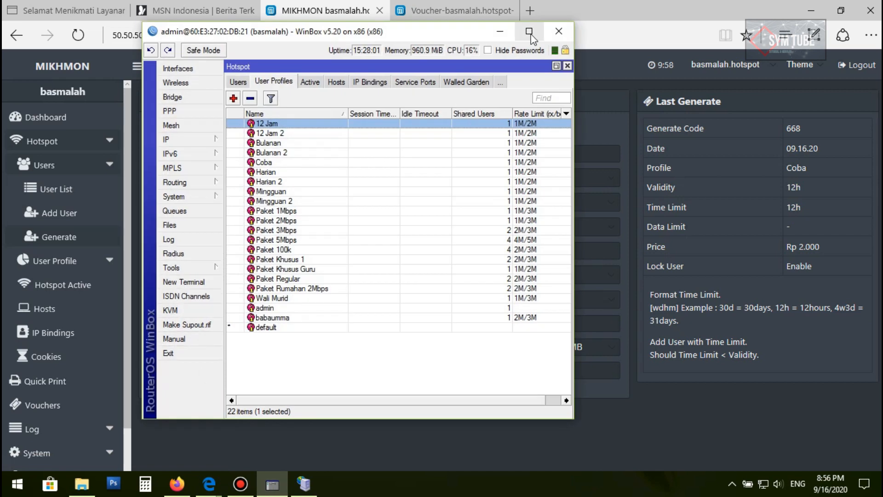
{"action": "left_click", "coordinate": [169, 240]}
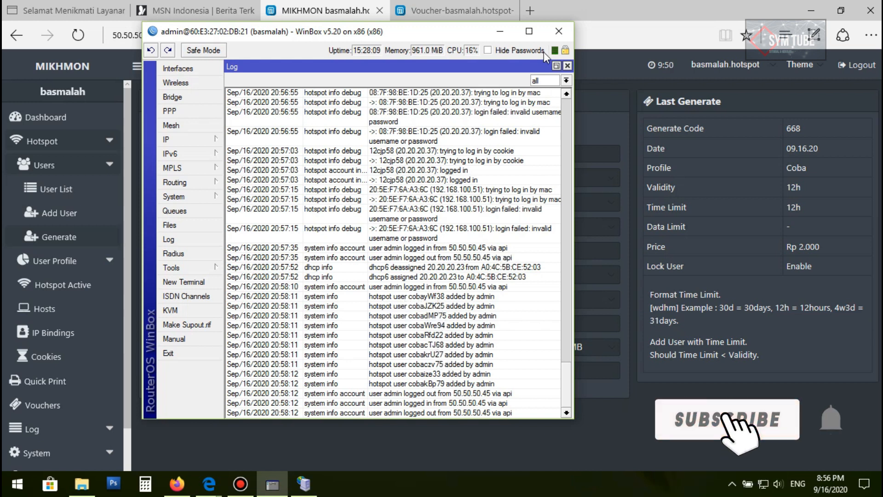
{"action": "left_click", "coordinate": [500, 31]}
Open the user list, filter by the new batch's comment, and print its vouchers in the default layout
{"action": "left_click", "coordinate": [185, 132]}
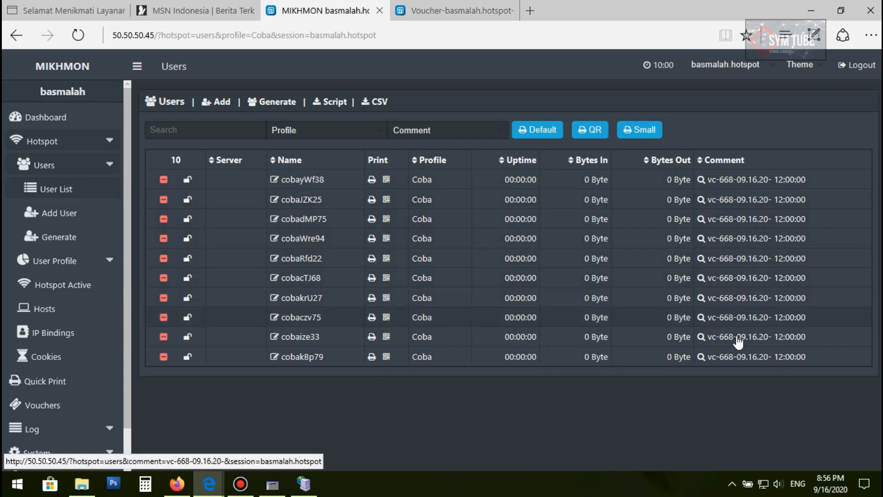
{"action": "left_click", "coordinate": [745, 361]}
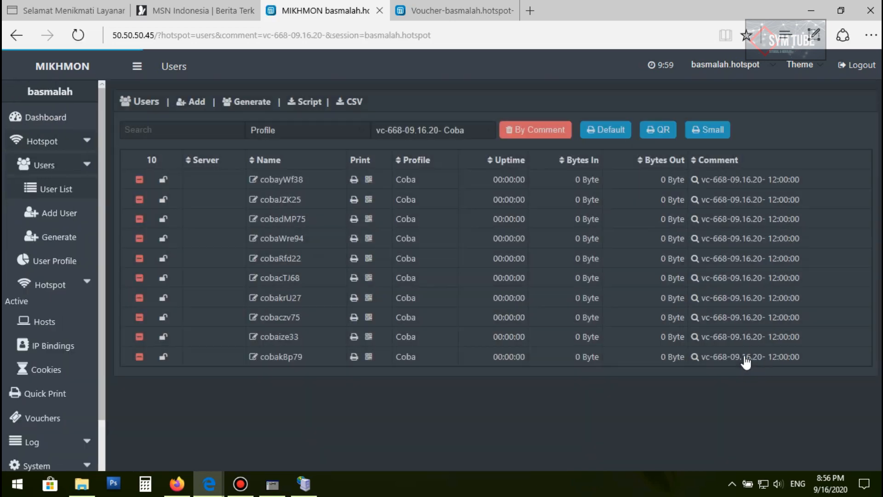
{"action": "left_click", "coordinate": [618, 130]}
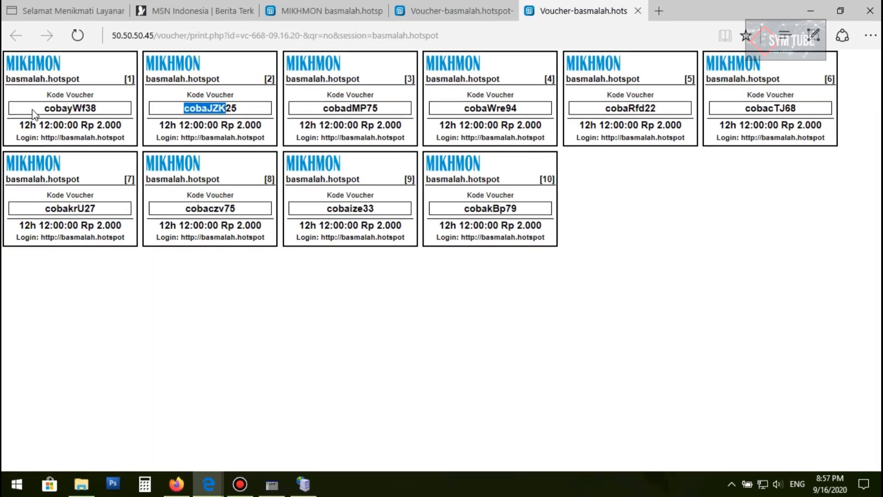
Examine the new voucher codes and compare them with the earlier batch's vouchers tab
{"action": "left_click", "coordinate": [36, 112]}
{"action": "left_click_drag", "start_coordinate": [36, 112], "coordinate": [103, 113]}
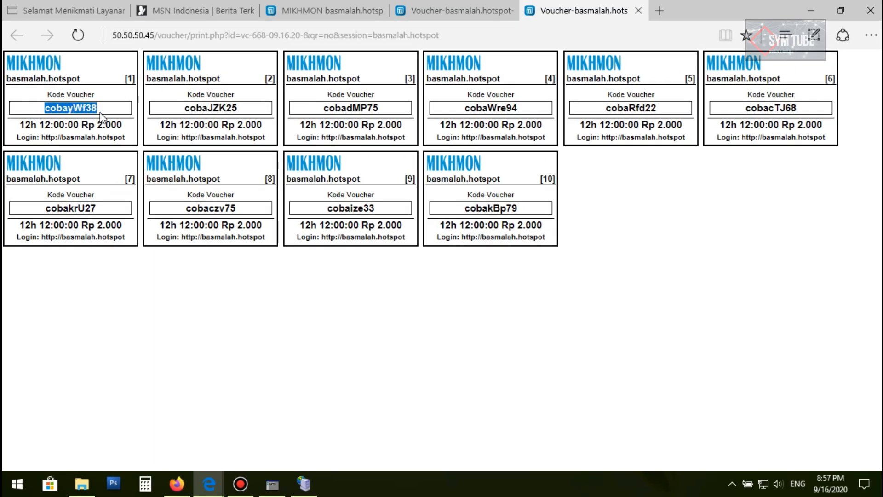
{"action": "left_click_drag", "start_coordinate": [183, 112], "coordinate": [252, 112]}
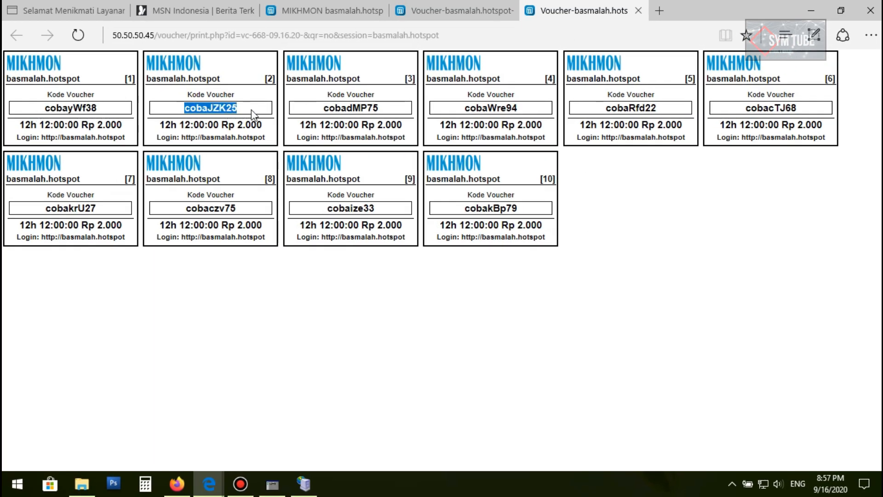
{"action": "left_click", "coordinate": [325, 111]}
{"action": "left_click_drag", "start_coordinate": [325, 113], "coordinate": [384, 110]}
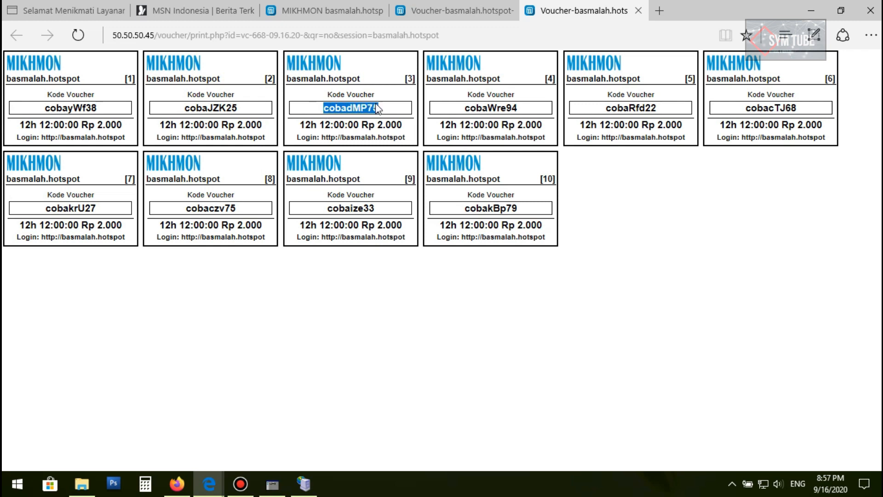
{"action": "left_click", "coordinate": [322, 11]}
{"action": "left_click", "coordinate": [417, 8]}
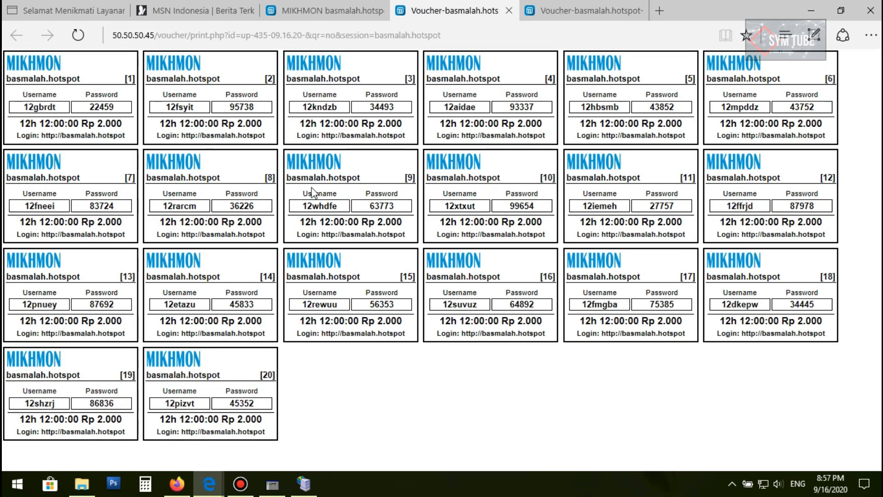
{"action": "left_click", "coordinate": [531, 11]}
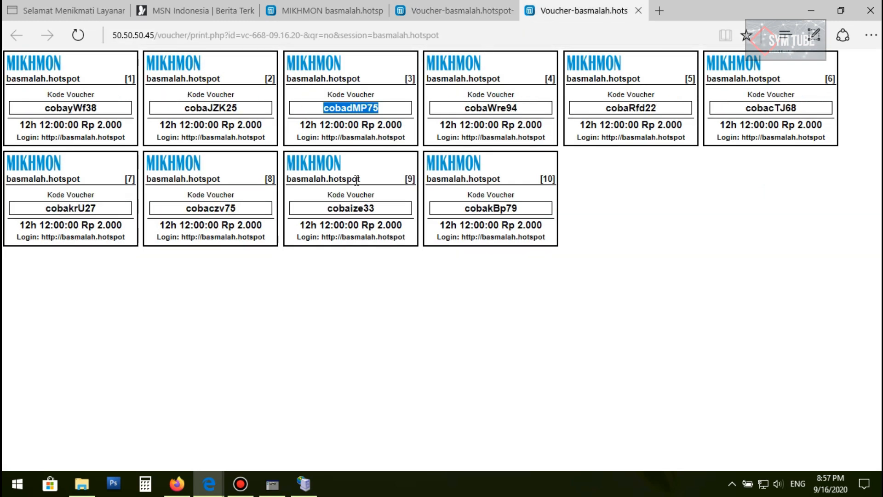
{"action": "left_click", "coordinate": [331, 210]}
{"action": "left_click_drag", "start_coordinate": [332, 211], "coordinate": [385, 209]}
{"action": "left_click_drag", "start_coordinate": [461, 209], "coordinate": [528, 214]}
{"action": "left_click", "coordinate": [331, 10]}
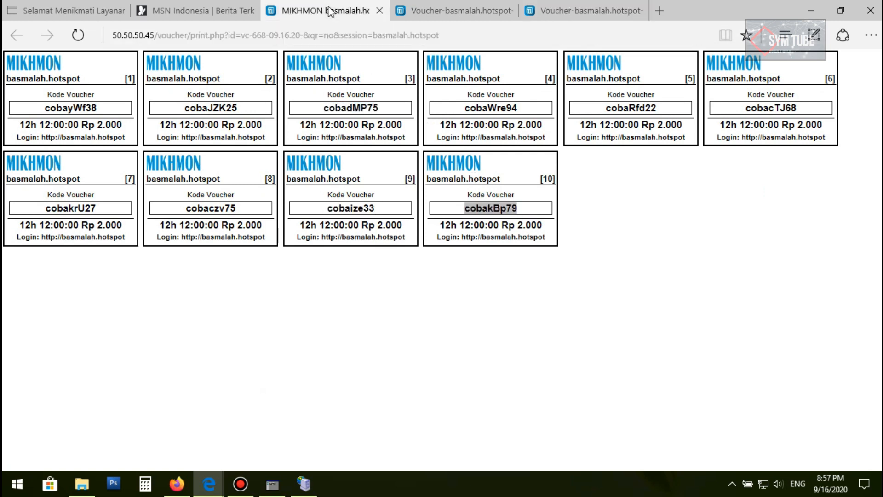